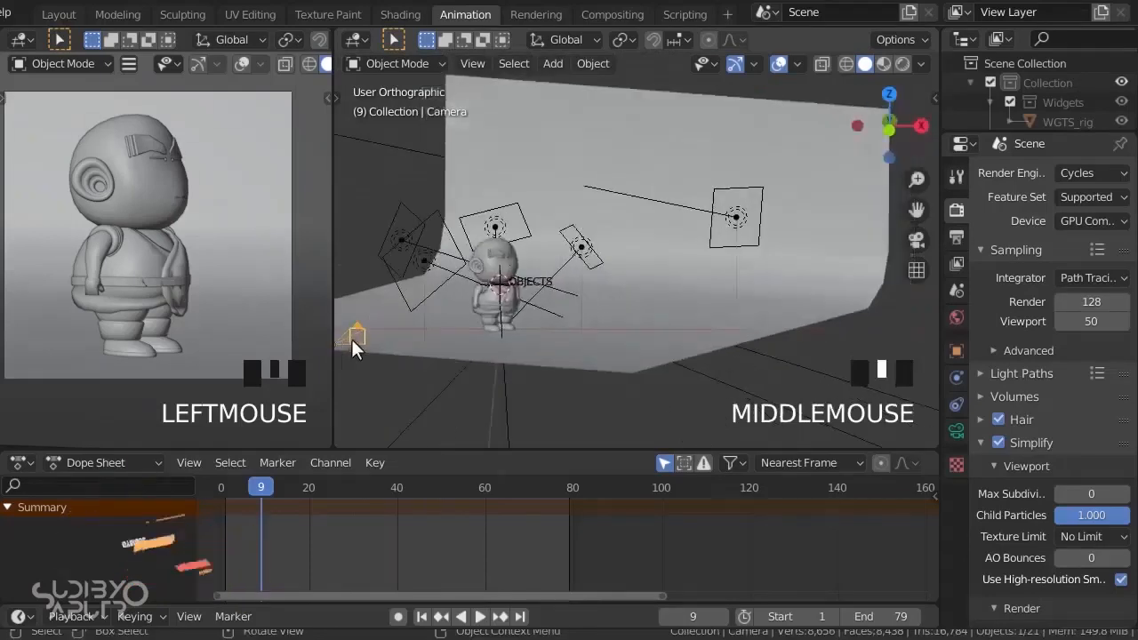
Select the scene camera and switch to the Layout workspace
click(286, 91)
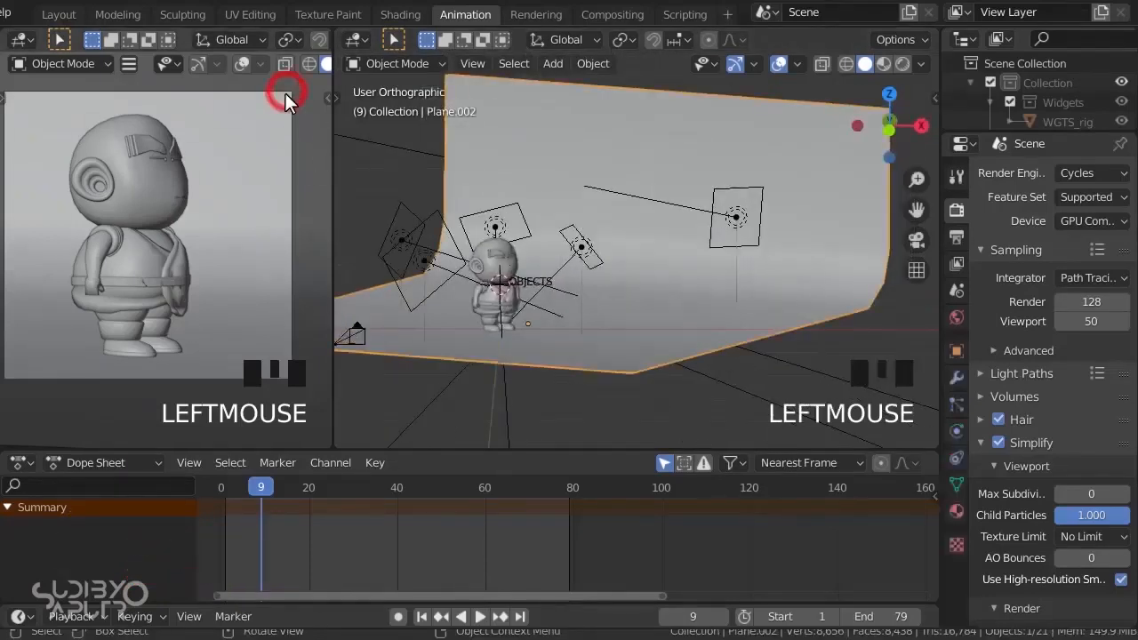
click(365, 326)
click(365, 326)
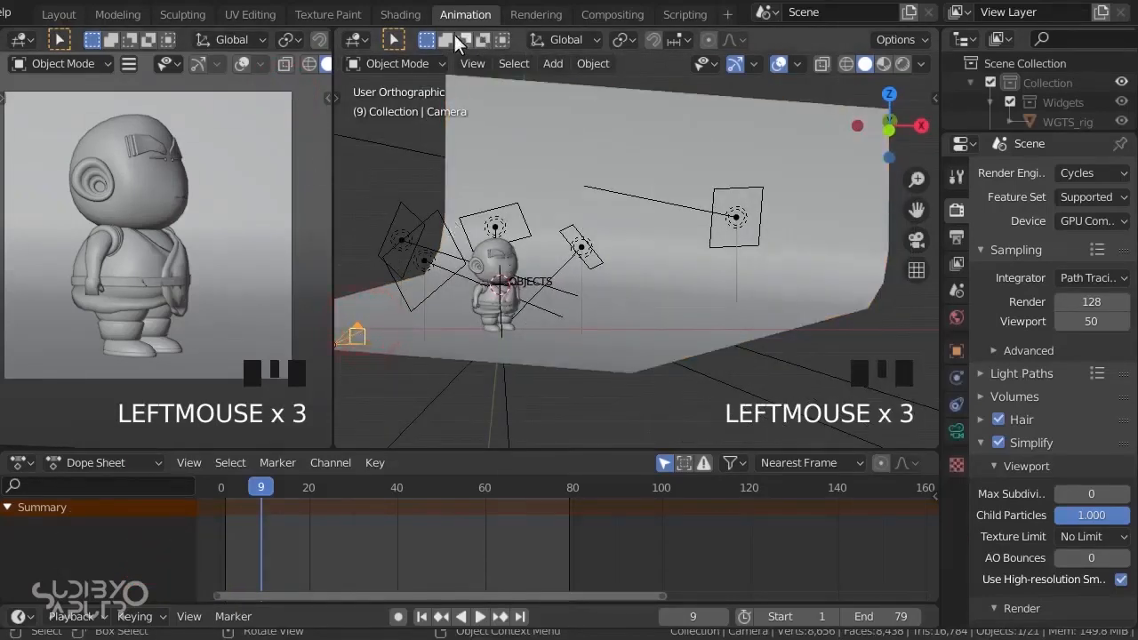
click(58, 14)
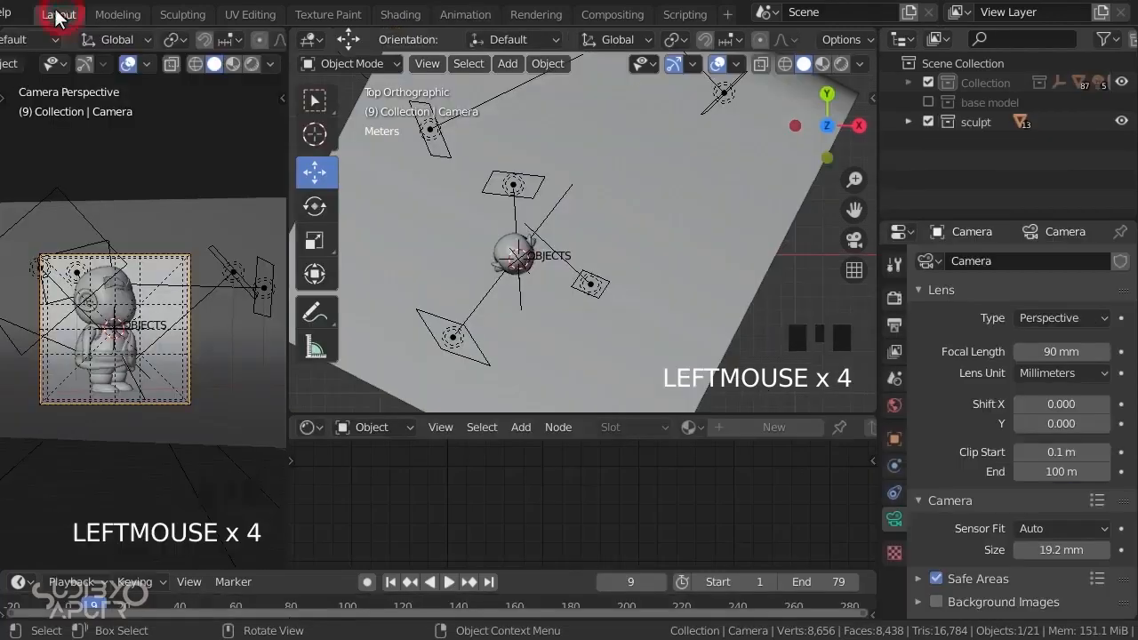
Enlarge the 3D viewport by shrinking the shader editor below it, and view the scene at an angle that shows the camera
scroll(622, 284, down, 2)
scroll(618, 244, up, 3)
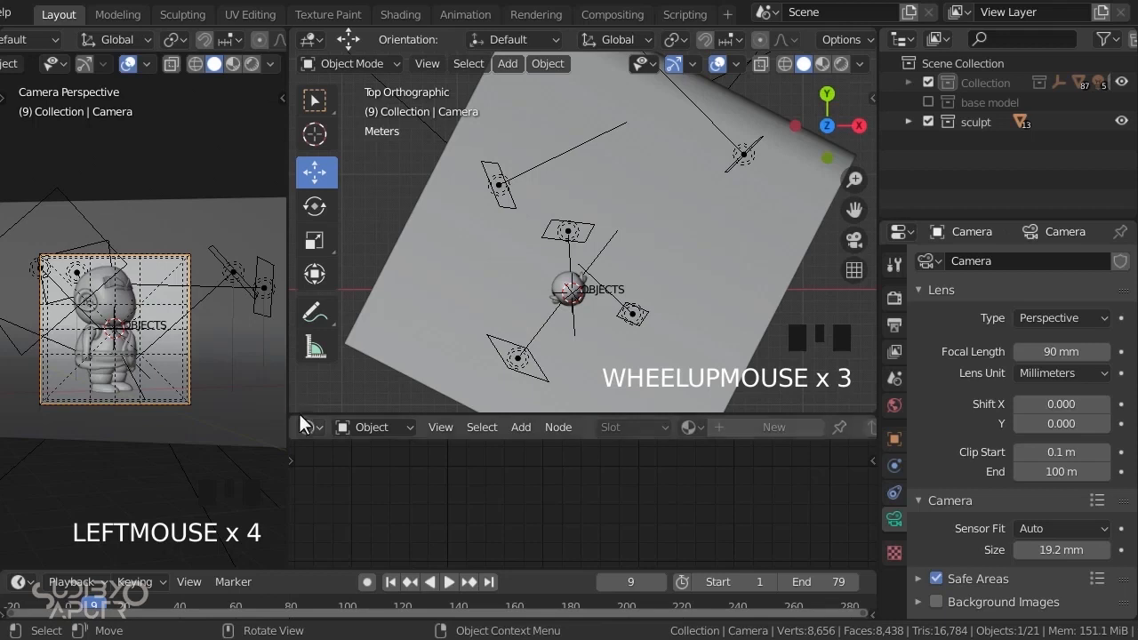
drag(293, 410, 310, 494)
scroll(636, 355, up, 1)
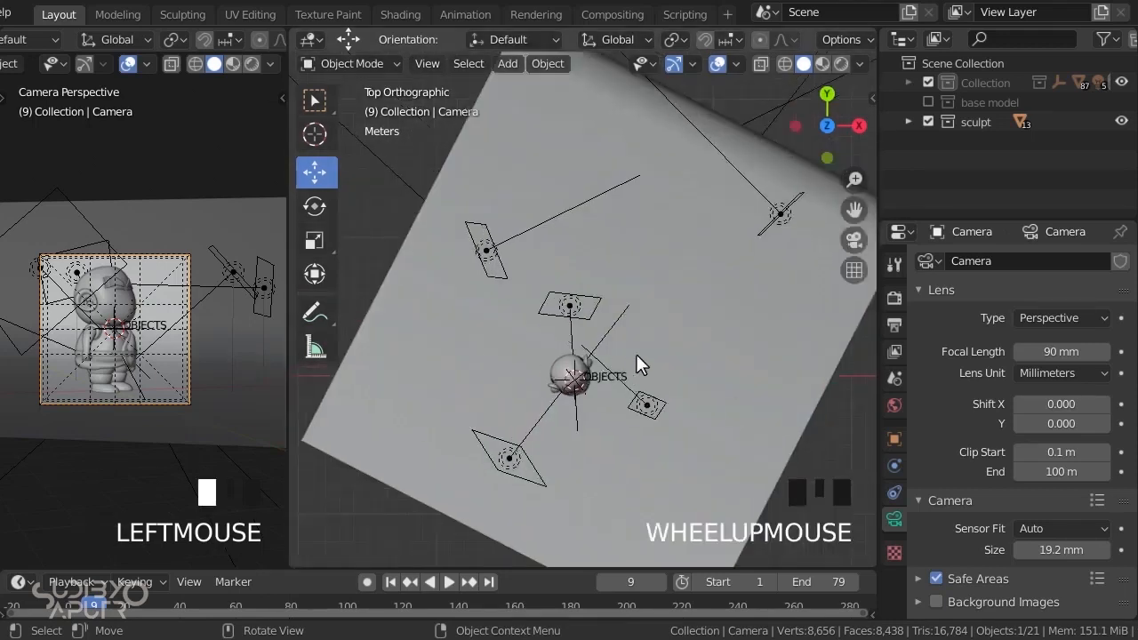
middle_drag(637, 355, 646, 449)
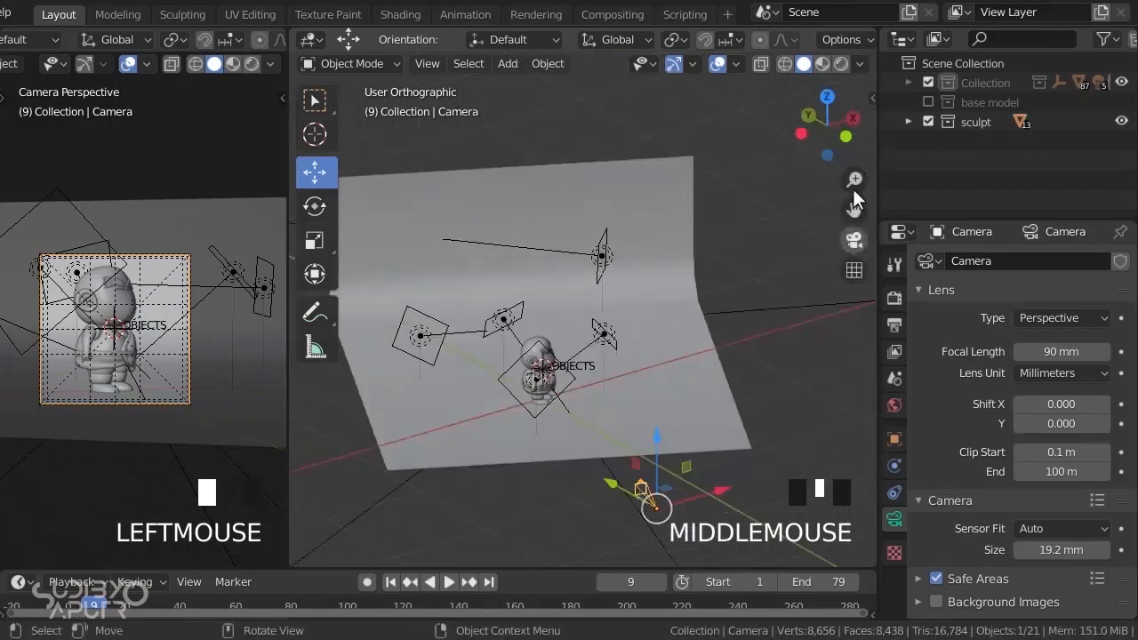
Enable Limits in the camera's Viewport Display settings
click(893, 519)
scroll(980, 493, down, 10)
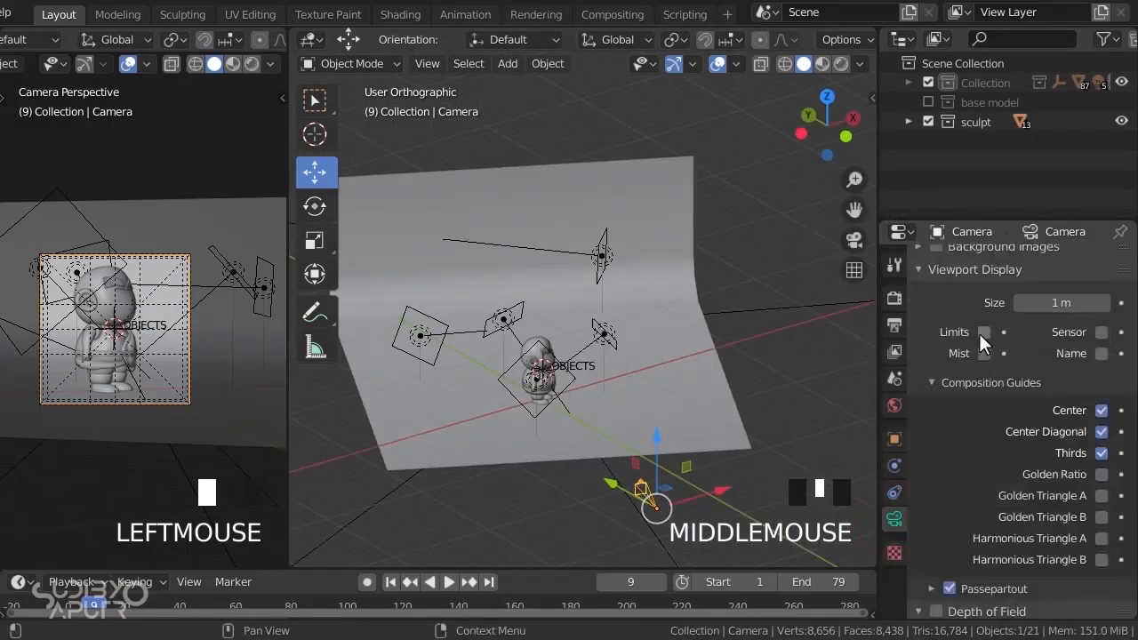
scroll(979, 332, up, 3)
click(929, 366)
click(940, 418)
click(919, 365)
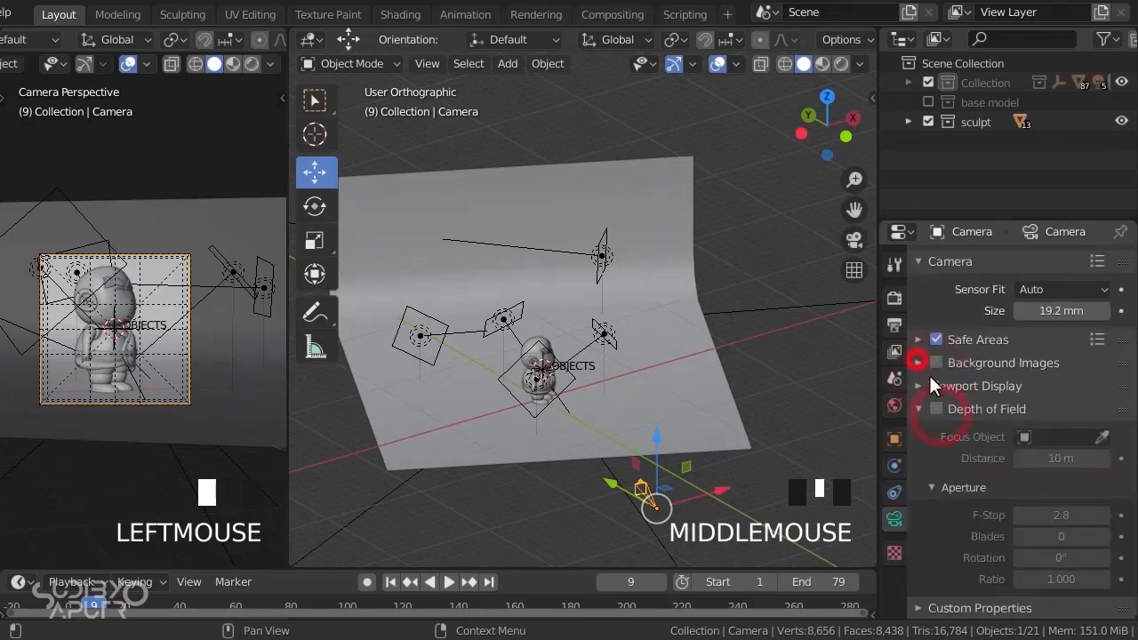
click(979, 387)
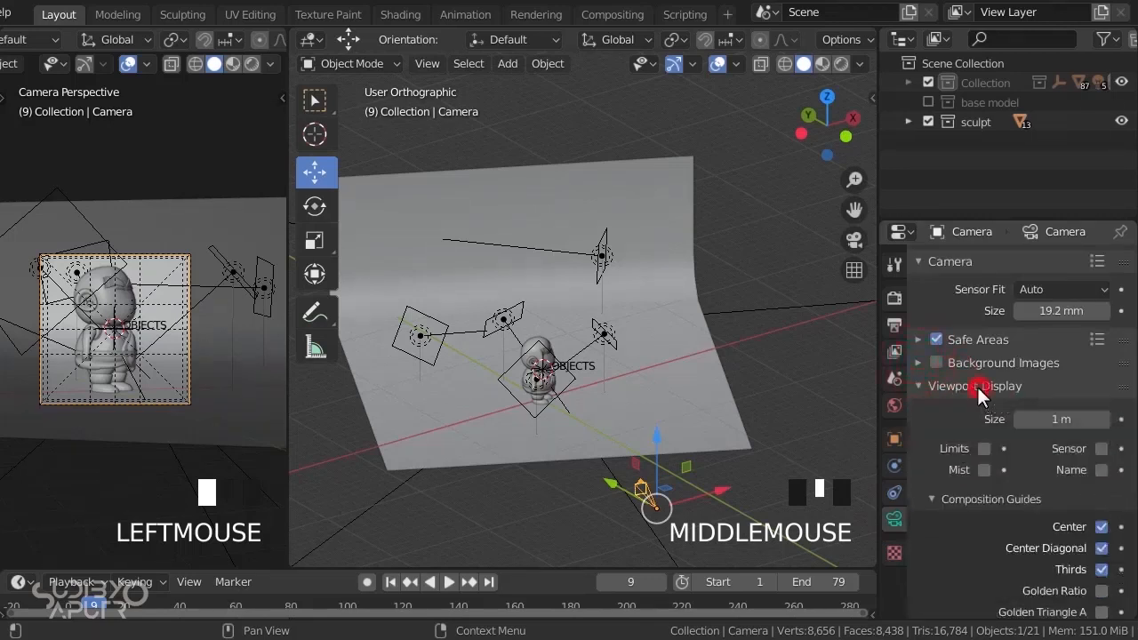
click(983, 448)
Examine the camera's limits line and focus marker in the scene, along with its remaining display and depth of field settings
scroll(706, 454, down, 4)
middle_drag(690, 409, 736, 421)
scroll(435, 255, down, 2)
scroll(1026, 523, down, 4)
scroll(1031, 409, down, 4)
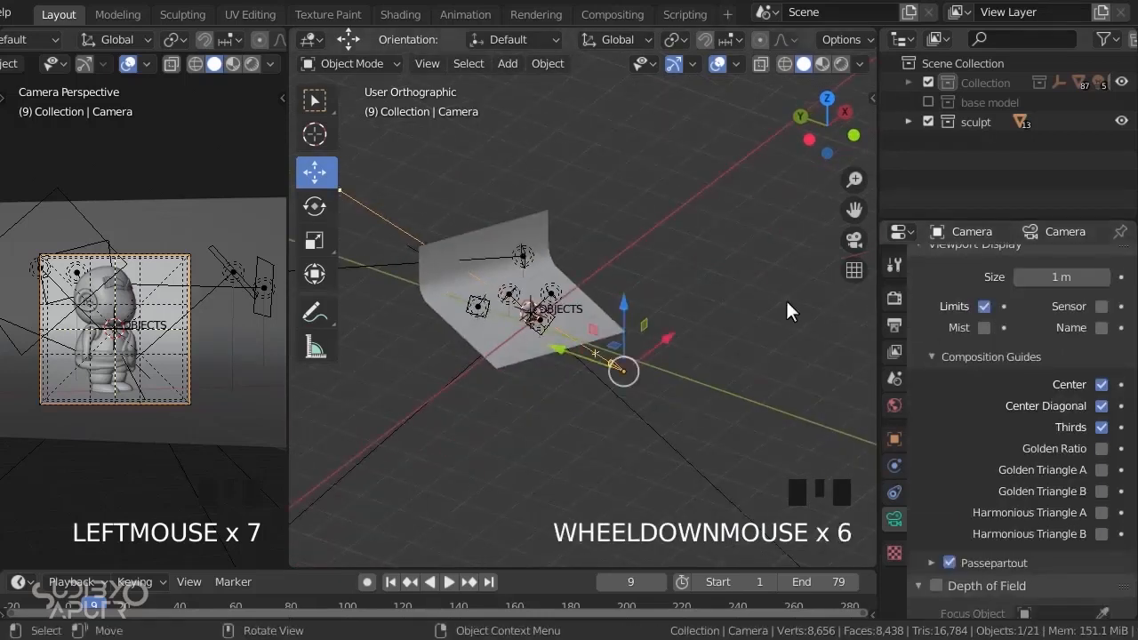
scroll(1016, 429, down, 3)
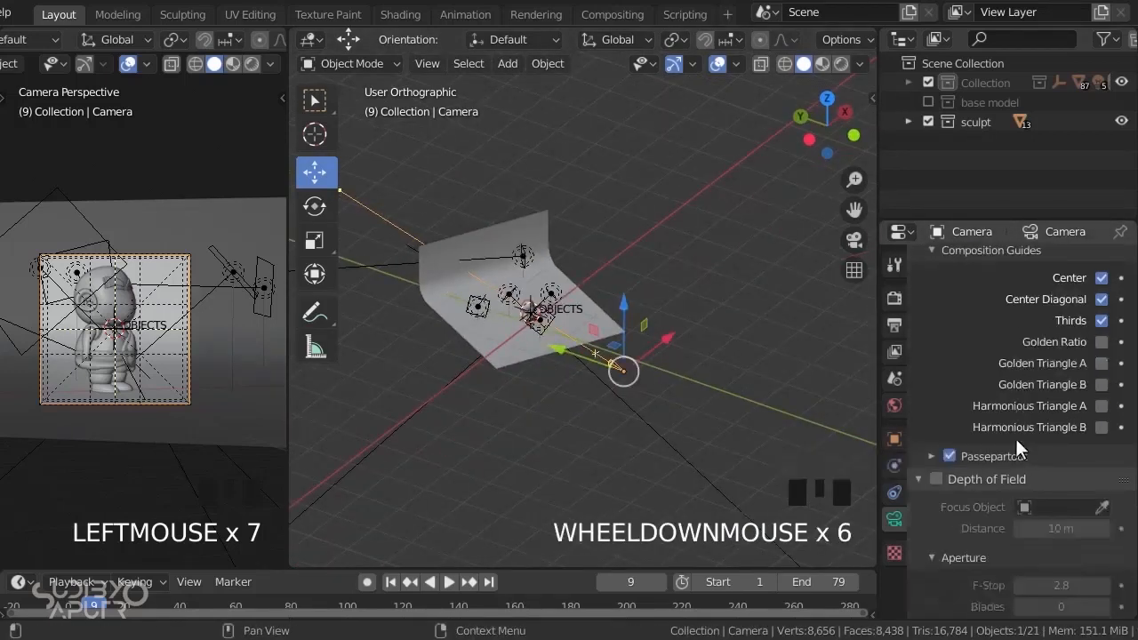
scroll(935, 561, down, 3)
shift+middle_drag(572, 336, 627, 356)
Switch the camera-perspective viewport to rendered shading and frame the character in it
scroll(95, 336, up, 3)
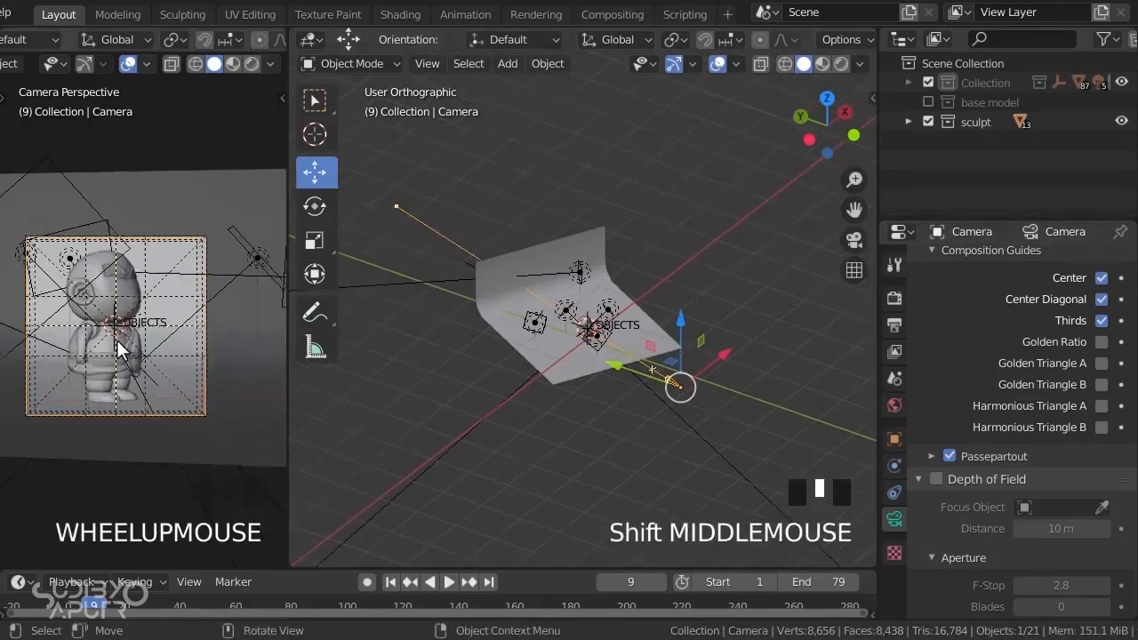
click(252, 64)
scroll(151, 249, up, 4)
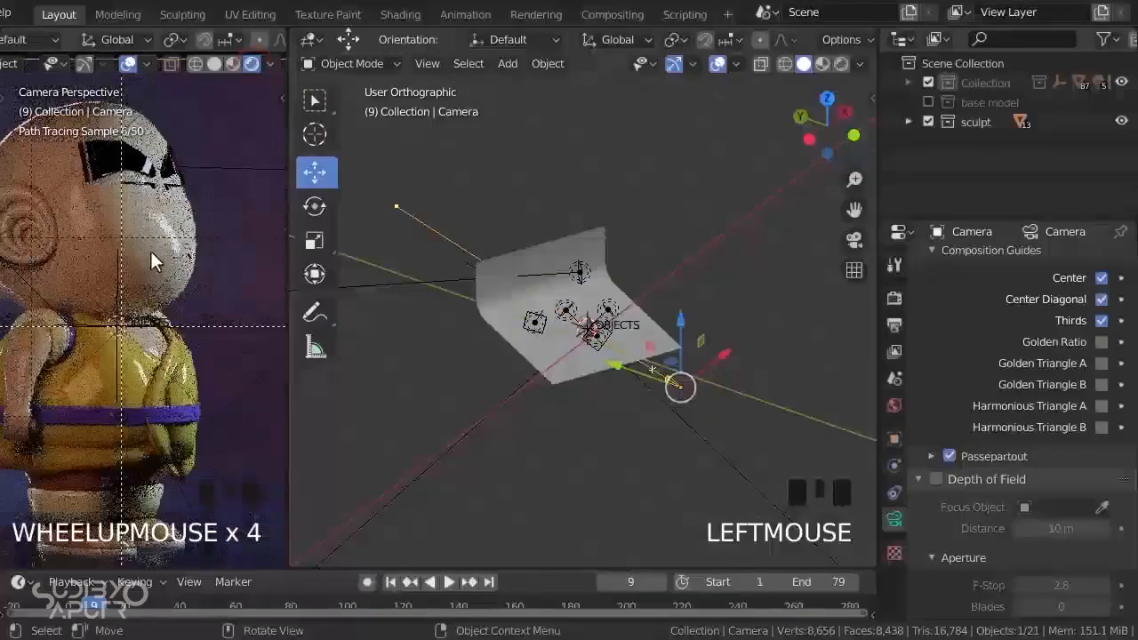
shift+middle_drag(150, 249, 183, 207)
scroll(56, 249, down, 2)
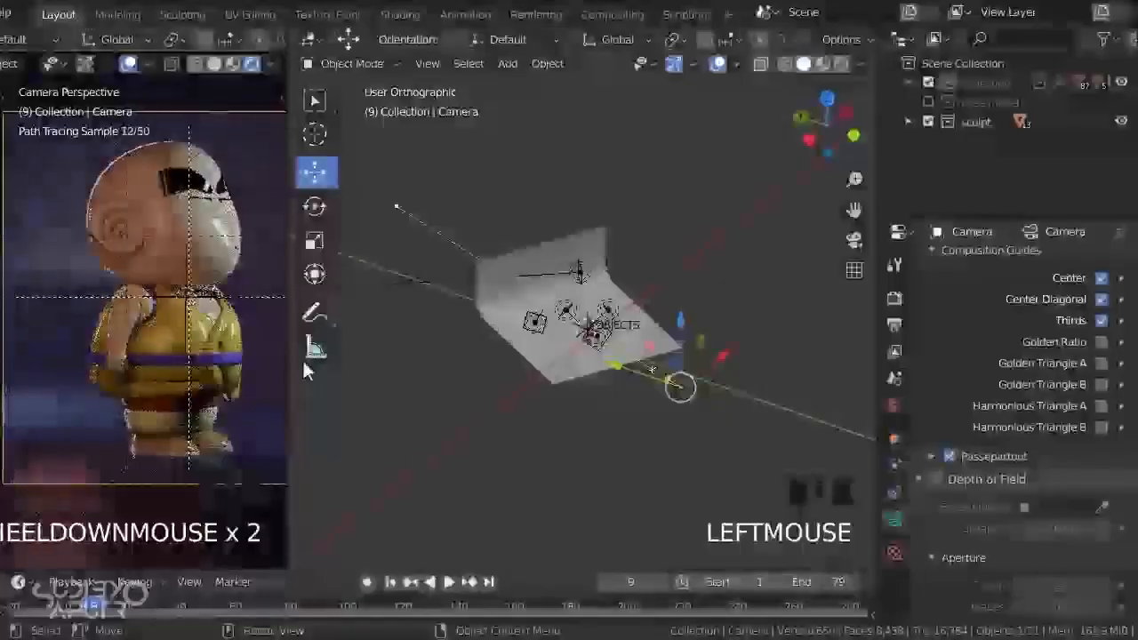
Enable Depth of Field for the camera and check its effect on the rendered character
click(932, 482)
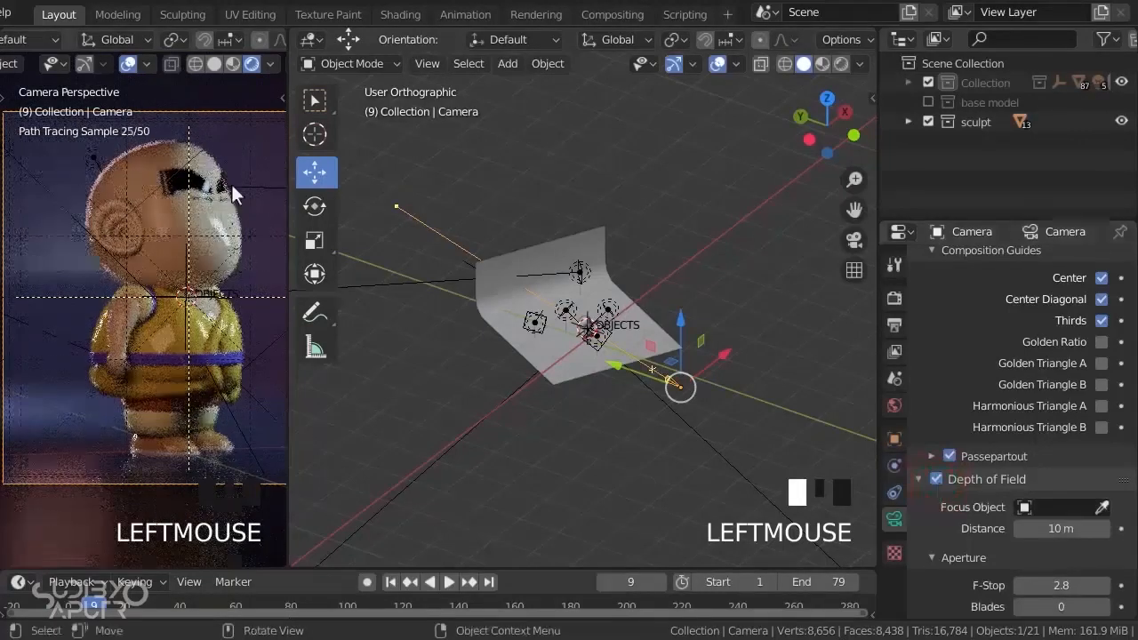
scroll(203, 249, up, 2)
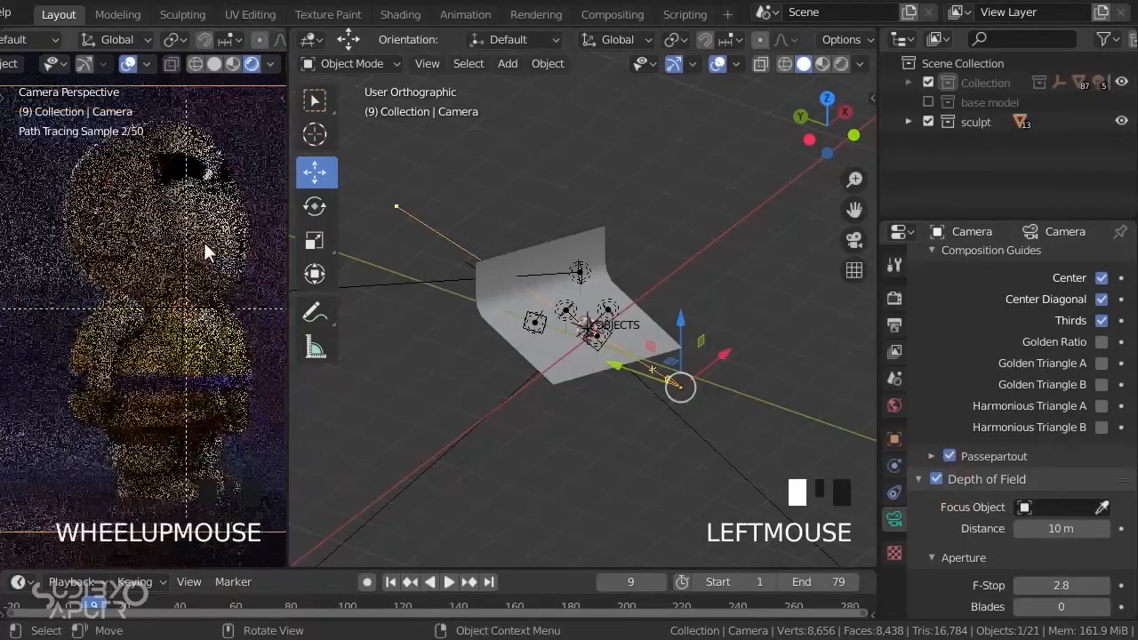
shift+middle_drag(204, 248, 204, 254)
scroll(979, 530, down, 2)
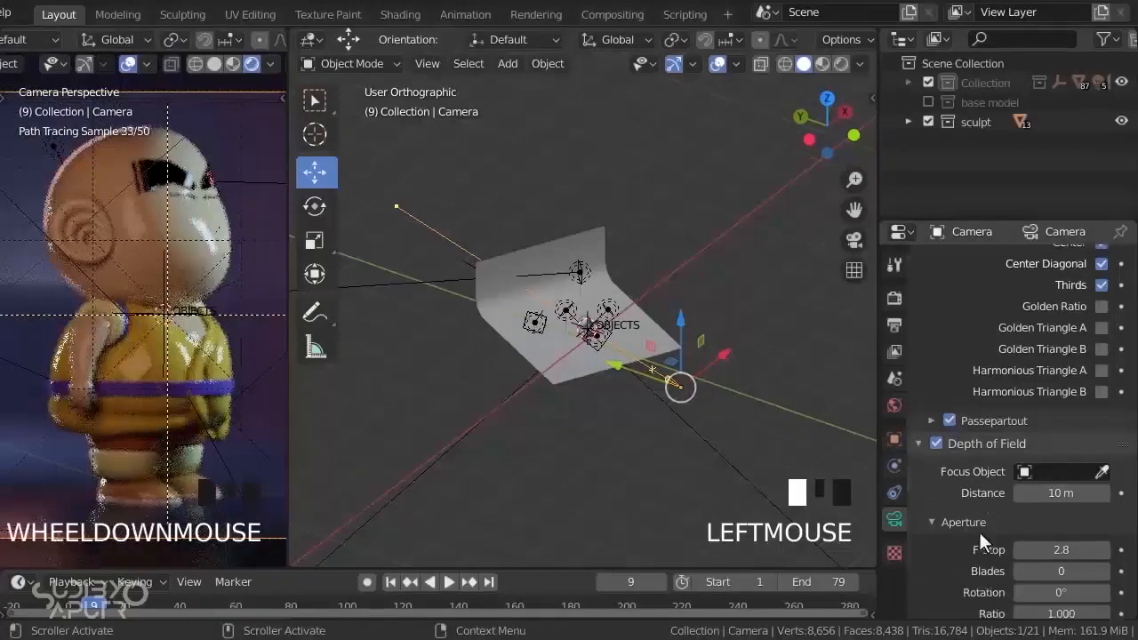
Move the camera's focus marker along its view line to the character, at a distance of about 32 m
middle_drag(706, 409, 712, 363)
scroll(707, 351, up, 7)
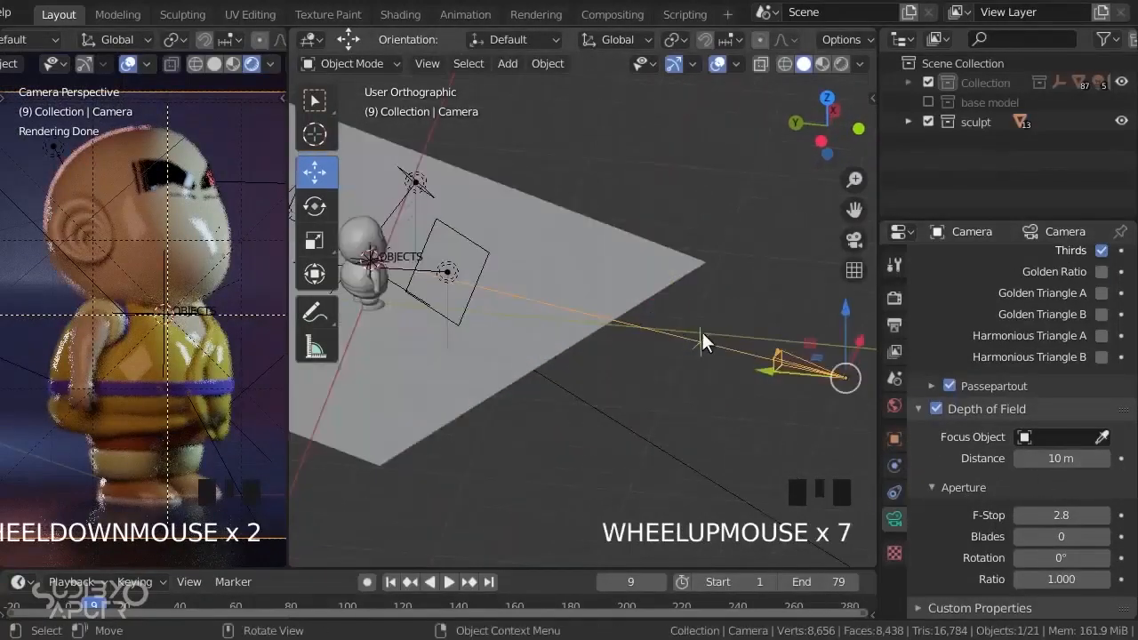
scroll(703, 343, up, 10)
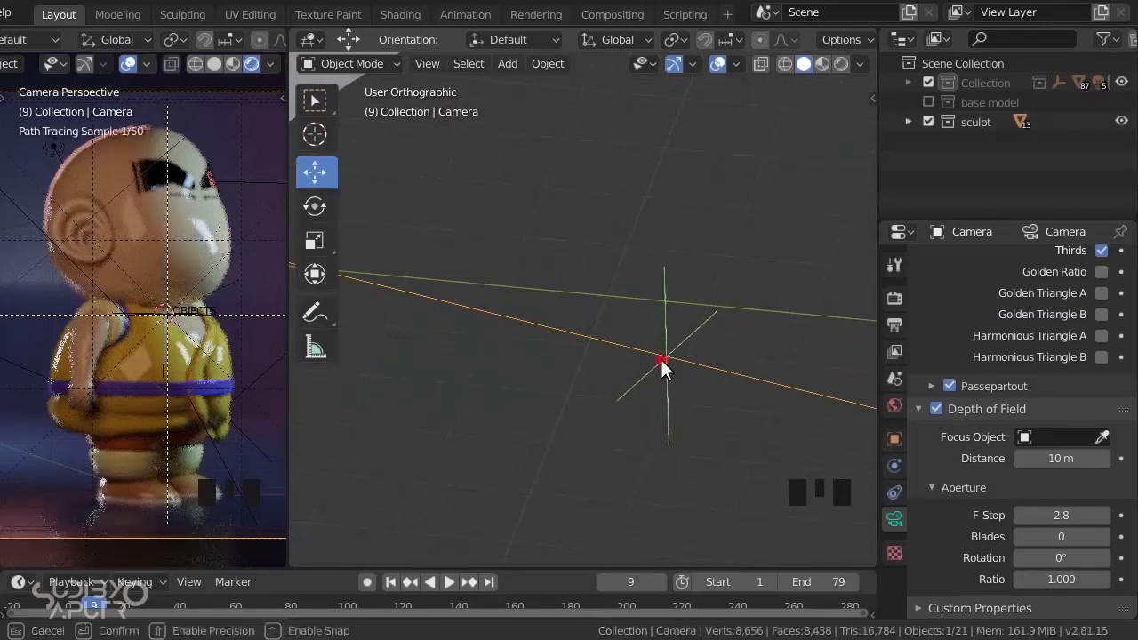
scroll(640, 367, down, 10)
shift+middle_drag(576, 400, 681, 433)
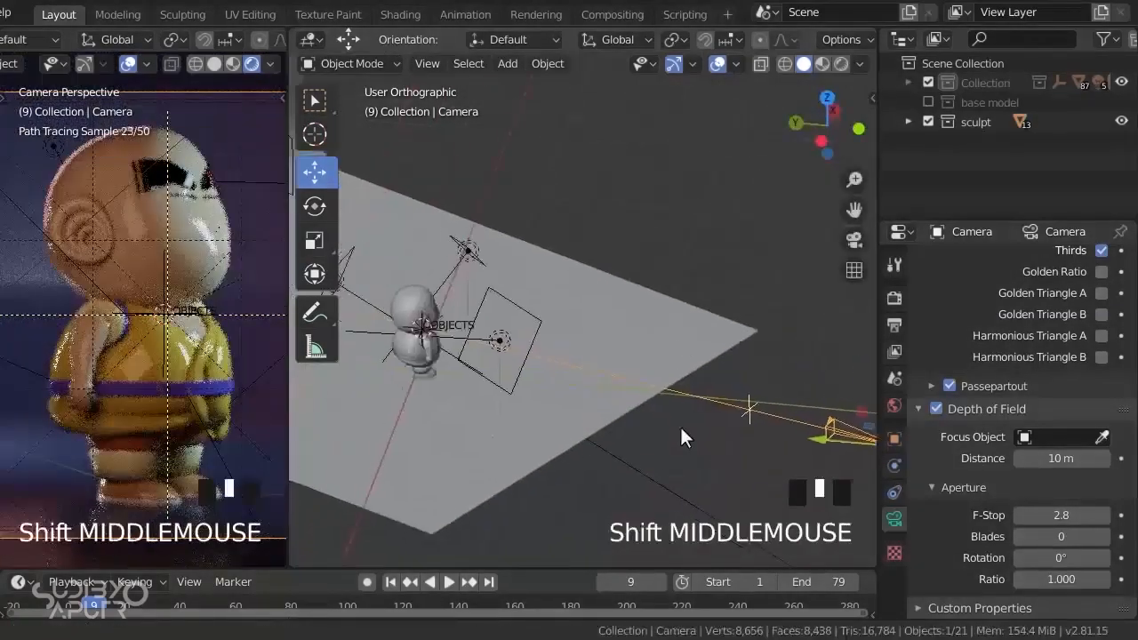
drag(749, 414, 427, 331)
Fine-tune the focus marker's position at the character to a distance of about 33 m
scroll(426, 332, up, 4)
scroll(424, 323, up, 6)
shift+middle_drag(462, 382, 608, 374)
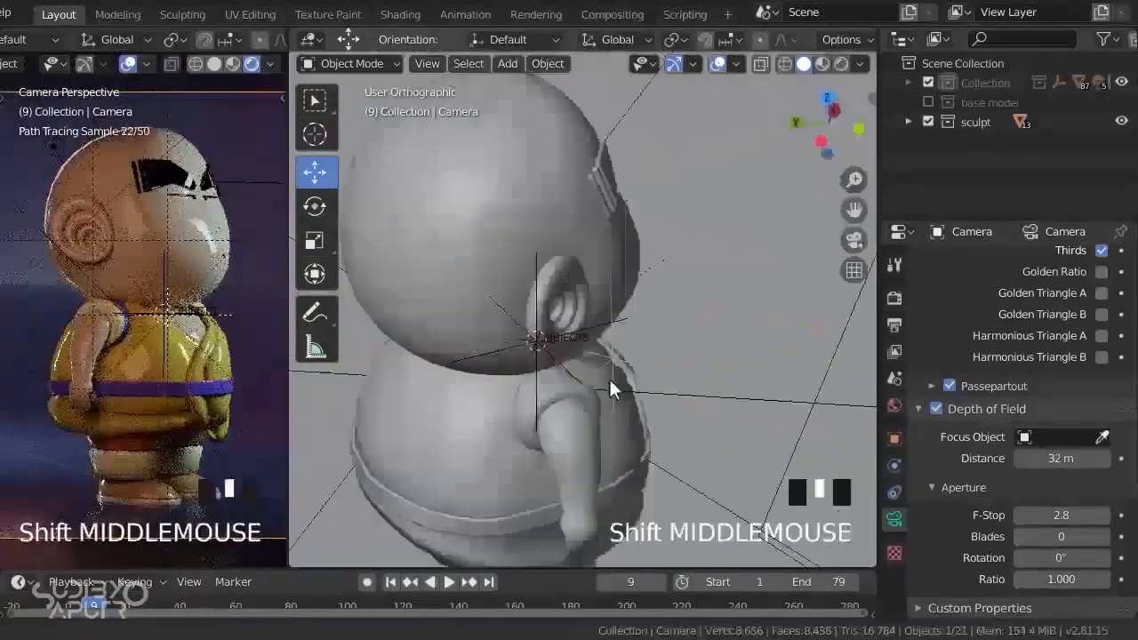
drag(592, 368, 503, 348)
scroll(503, 347, down, 6)
View the whole setup from the top and undo the focus distance changes
key(KP_7)
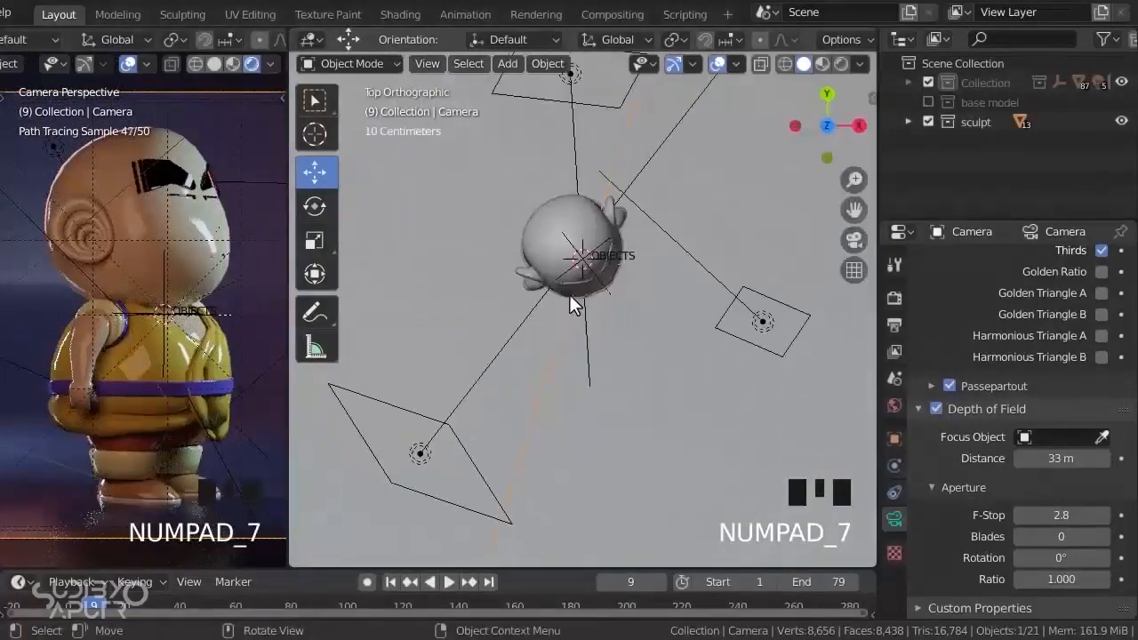
scroll(655, 356, down, 7)
shift+middle_drag(655, 356, 533, 329)
scroll(533, 349, down, 2)
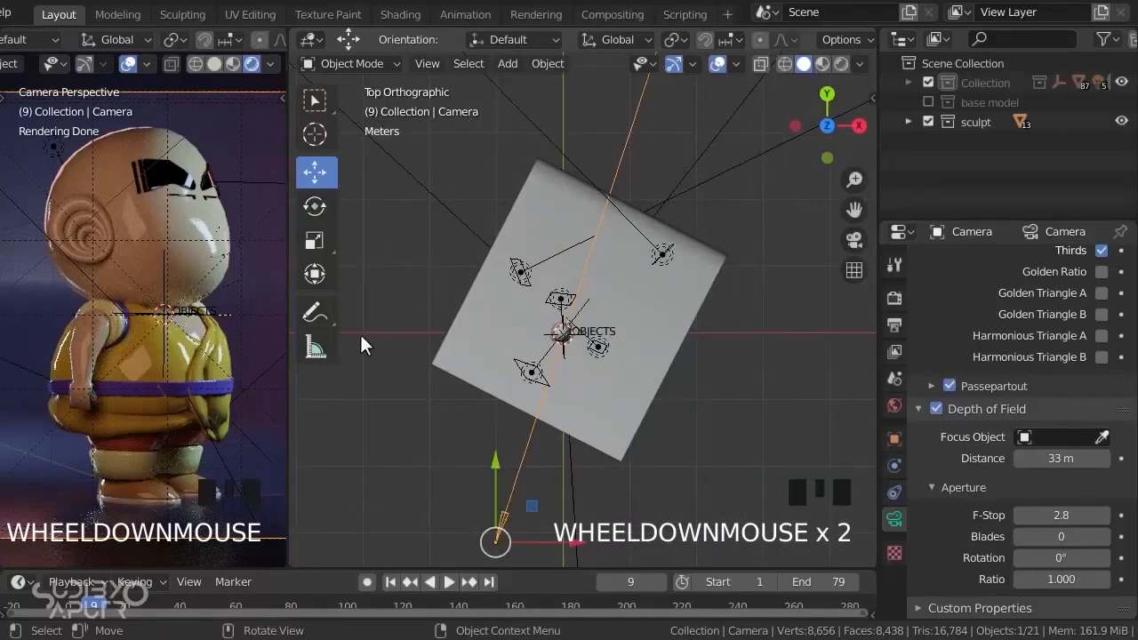
key(ctrl+z)
Annotate the focal plane in the top view with a freehand line across the character and short marks around it
drag(381, 323, 754, 330)
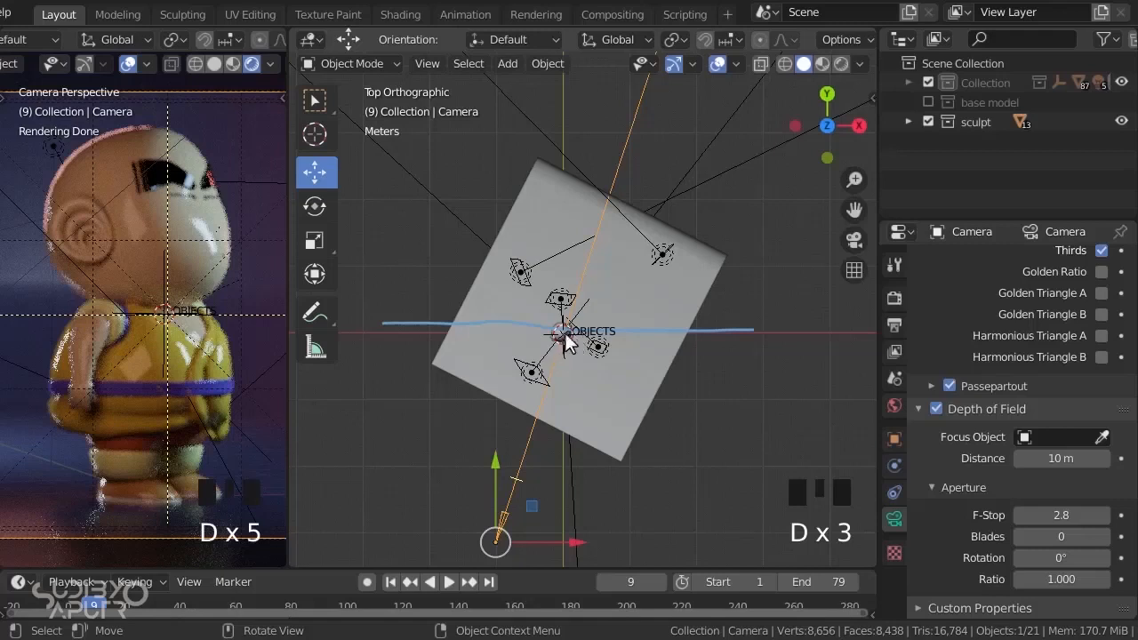
scroll(623, 354, up, 2)
click(614, 314)
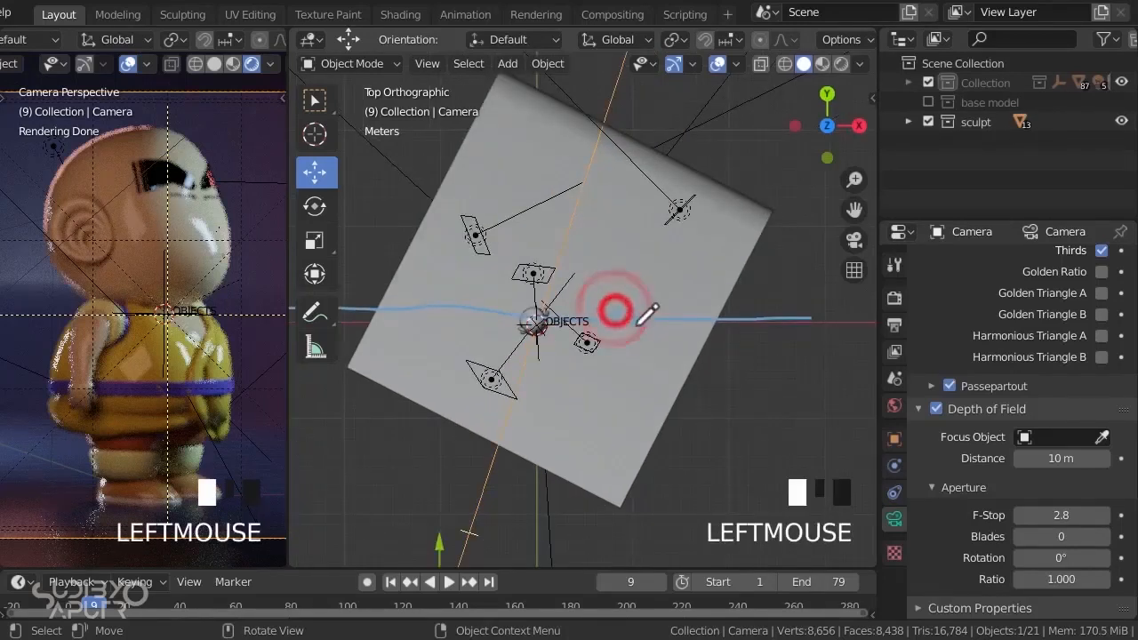
key(d)
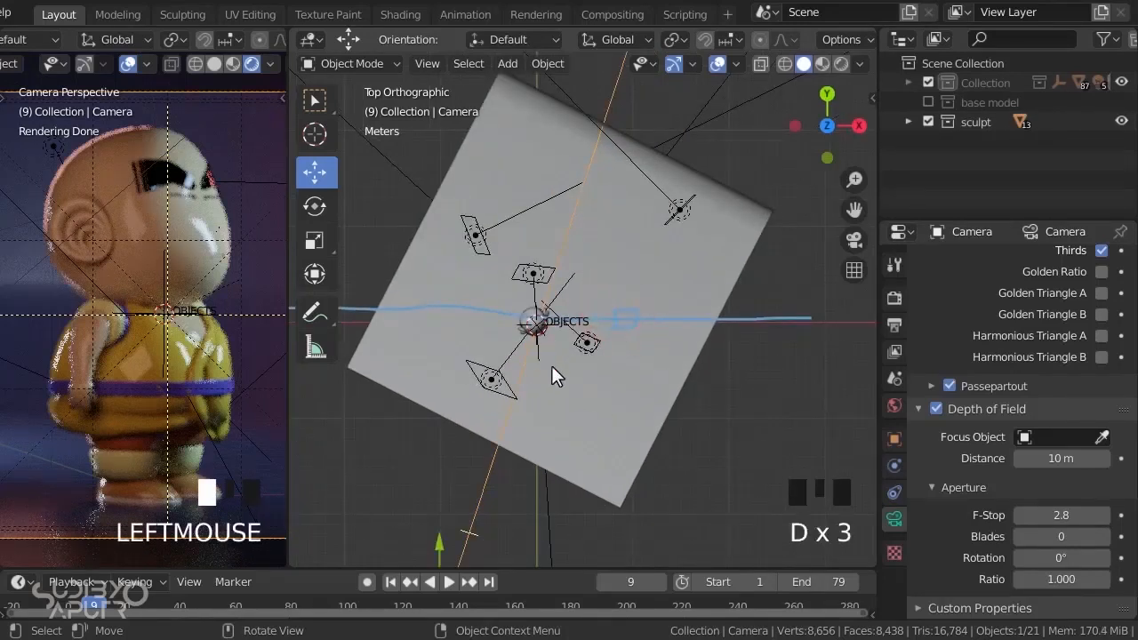
mouse_move(550, 355)
mouse_down()
mouse_move(550, 405)
mouse_move(590, 361)
mouse_move(545, 402)
mouse_up()
key(d)
drag(576, 235, 582, 268)
Erase the freehand annotations from the top view
mouse_move(602, 285)
right_down()
mouse_move(630, 325)
mouse_move(591, 322)
right_up()
shift+middle_drag(443, 323, 528, 341)
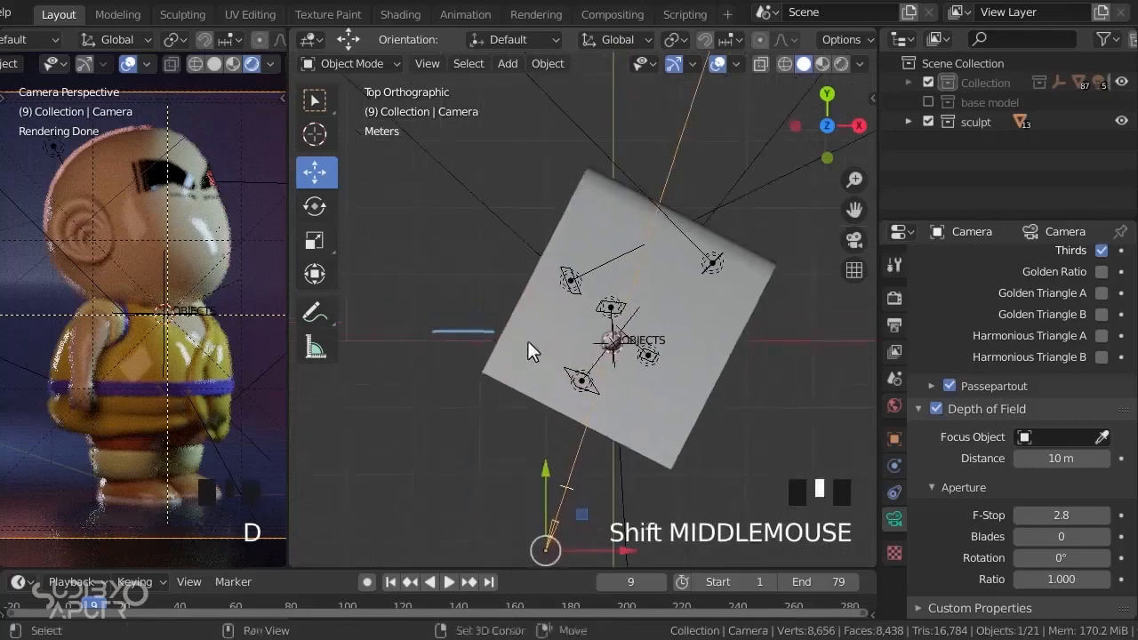
right_drag(528, 341, 472, 325)
Move the camera's focus marker to the front of the character, setting the focus distance to about 32 m
shift+middle_drag(569, 510, 569, 445)
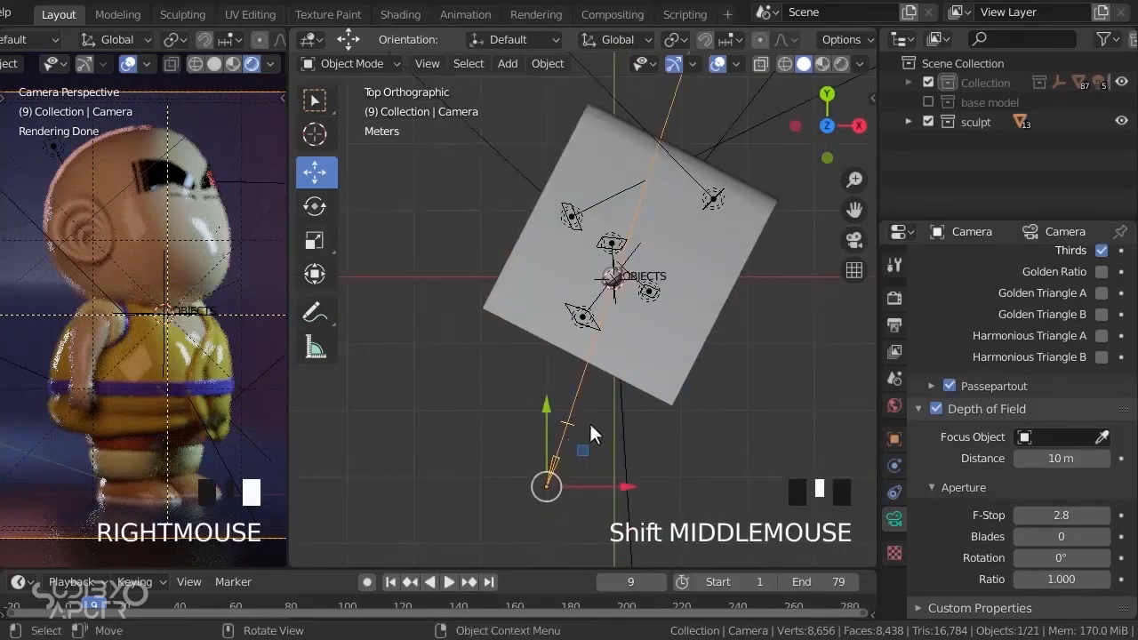
scroll(591, 422, up, 3)
click(536, 456)
drag(539, 451, 620, 239)
scroll(601, 234, up, 6)
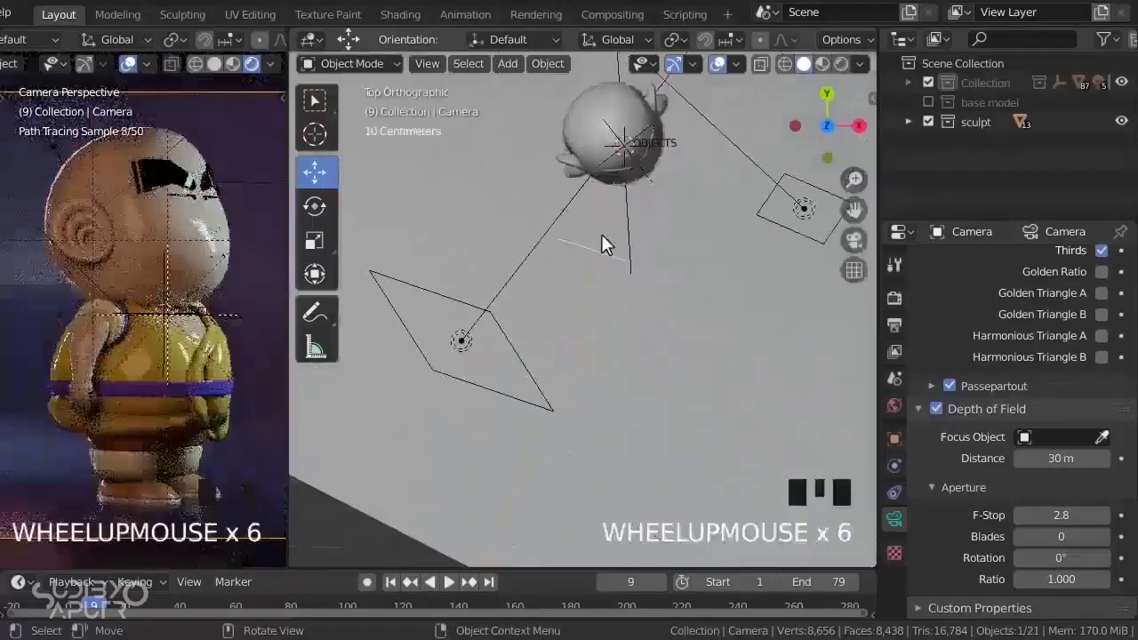
shift+middle_drag(601, 233, 577, 324)
drag(568, 310, 620, 235)
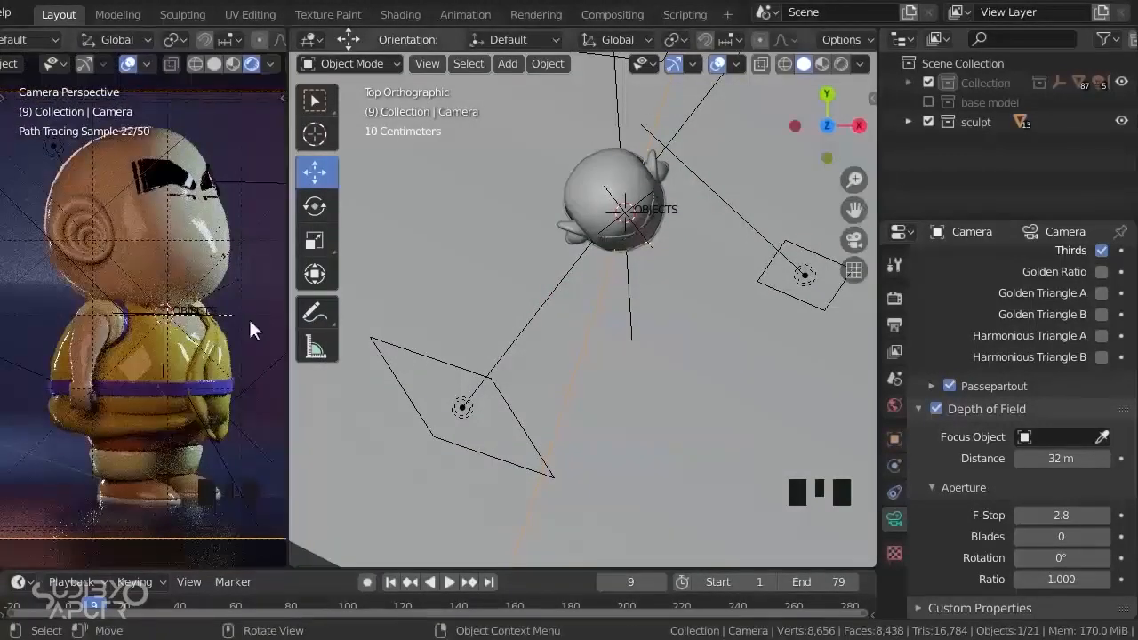
Examine the sharpness of the rendered character's face, body and feet and the focus position in the top view
scroll(66, 323, down, 3)
scroll(95, 257, up, 5)
shift+middle_drag(183, 338, 105, 356)
shift+middle_drag(128, 430, 202, 333)
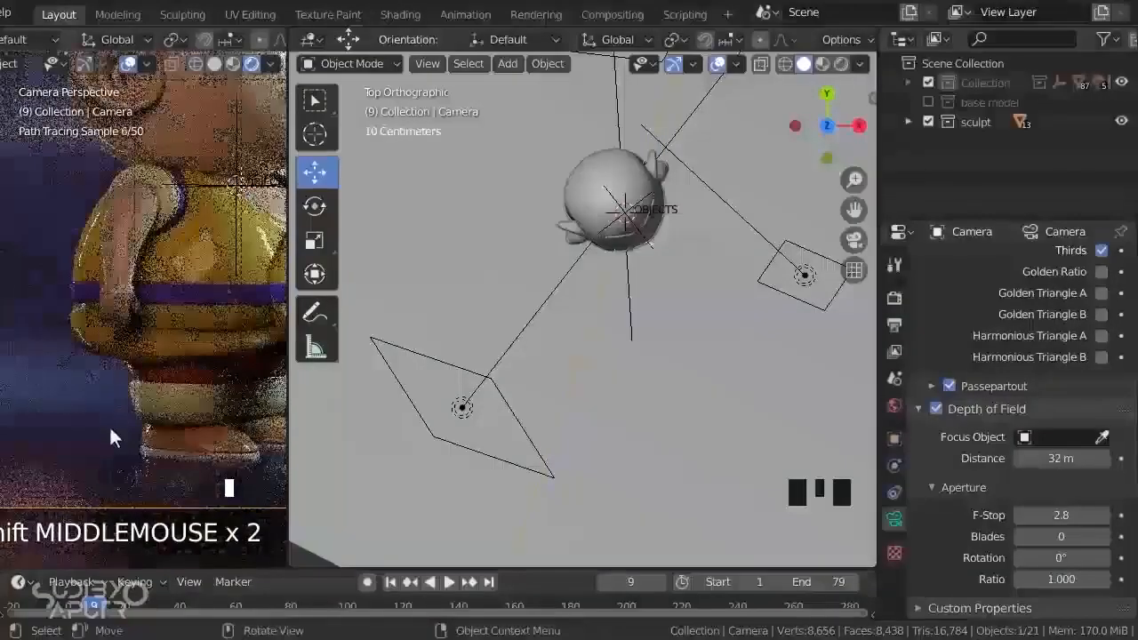
shift+middle_drag(96, 329, 249, 437)
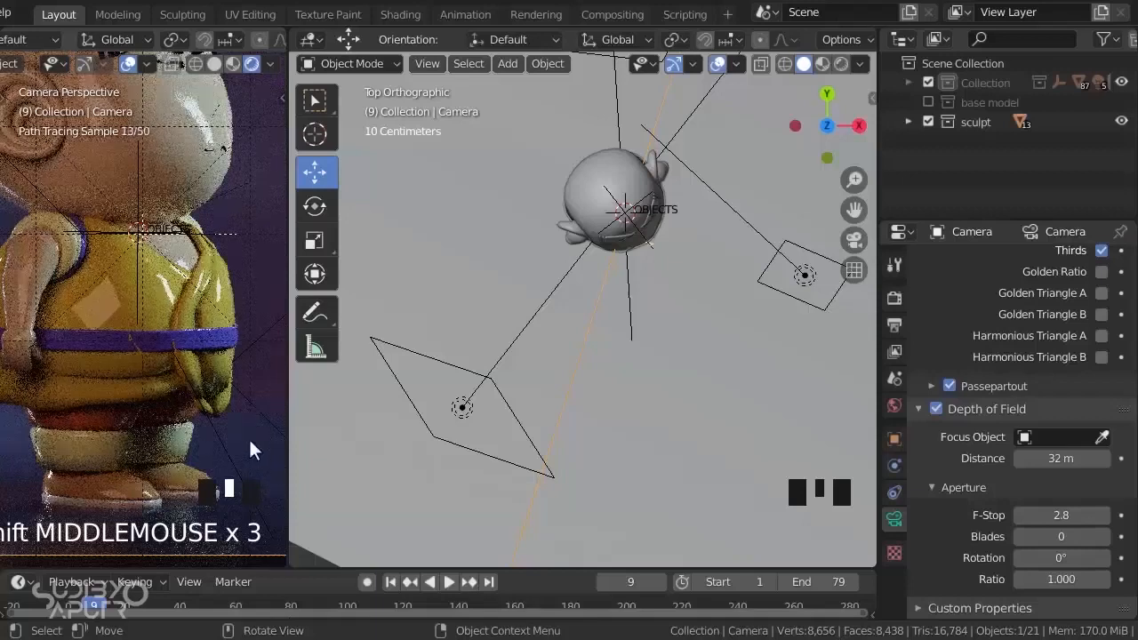
shift+middle_drag(217, 307, 219, 349)
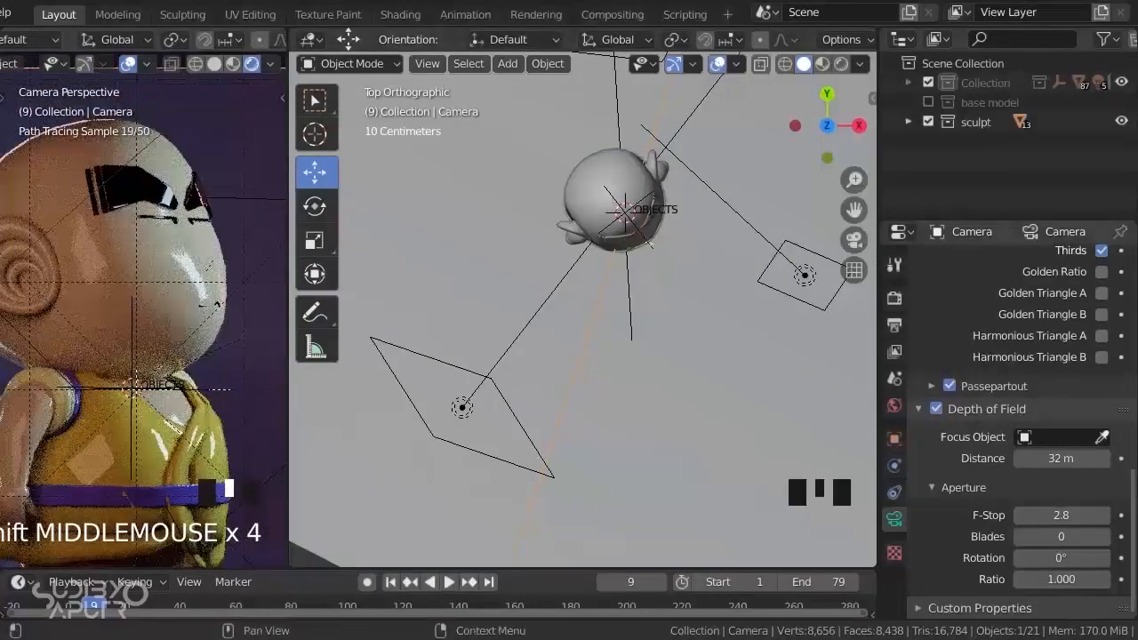
scroll(538, 254, up, 1)
scroll(538, 254, down, 6)
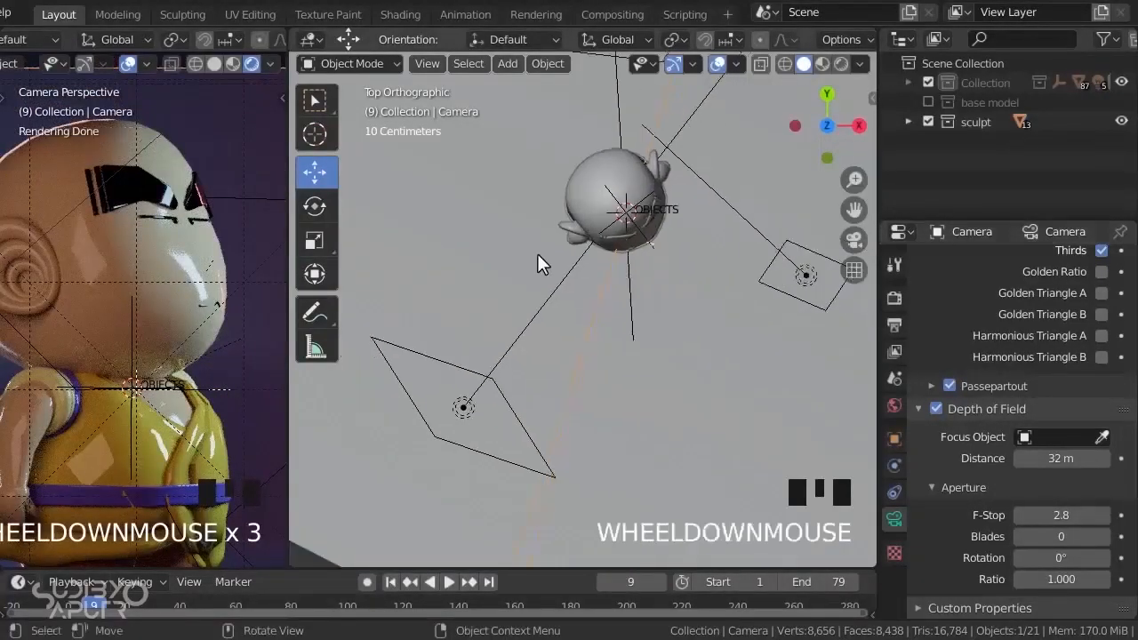
scroll(665, 377, up, 3)
shift+middle_drag(664, 354, 638, 355)
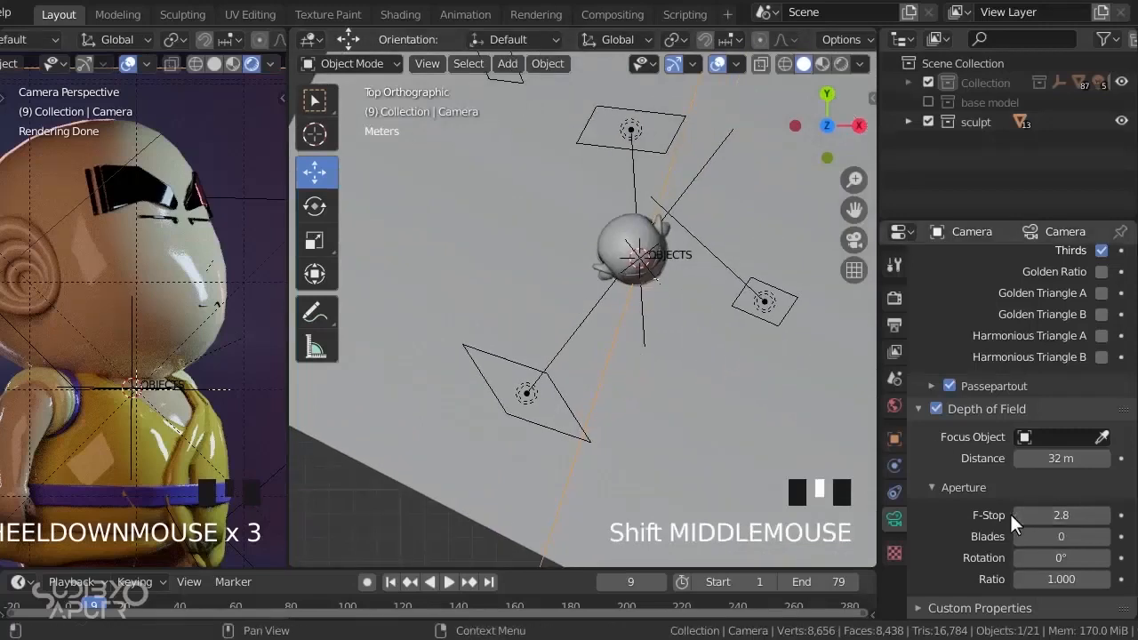
Set the camera's F-Stop to 0.1 and inspect the blur on the rendered character's face
drag(1073, 516, 1011, 509)
scroll(122, 356, down, 4)
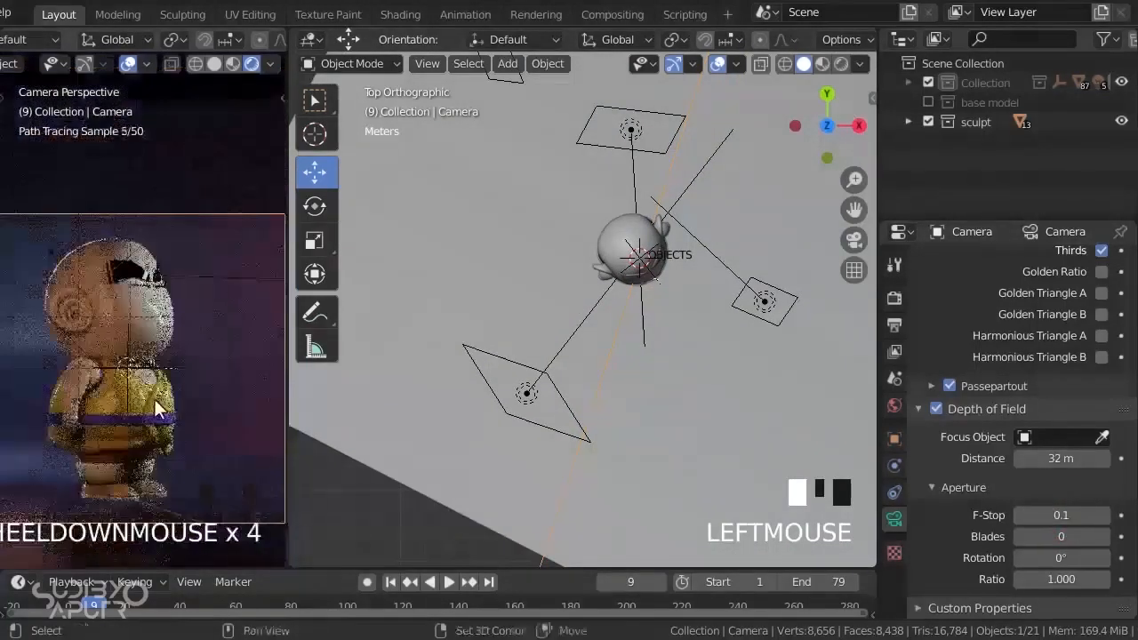
shift+middle_drag(89, 374, 216, 241)
scroll(116, 364, up, 2)
scroll(122, 292, up, 6)
scroll(218, 190, up, 3)
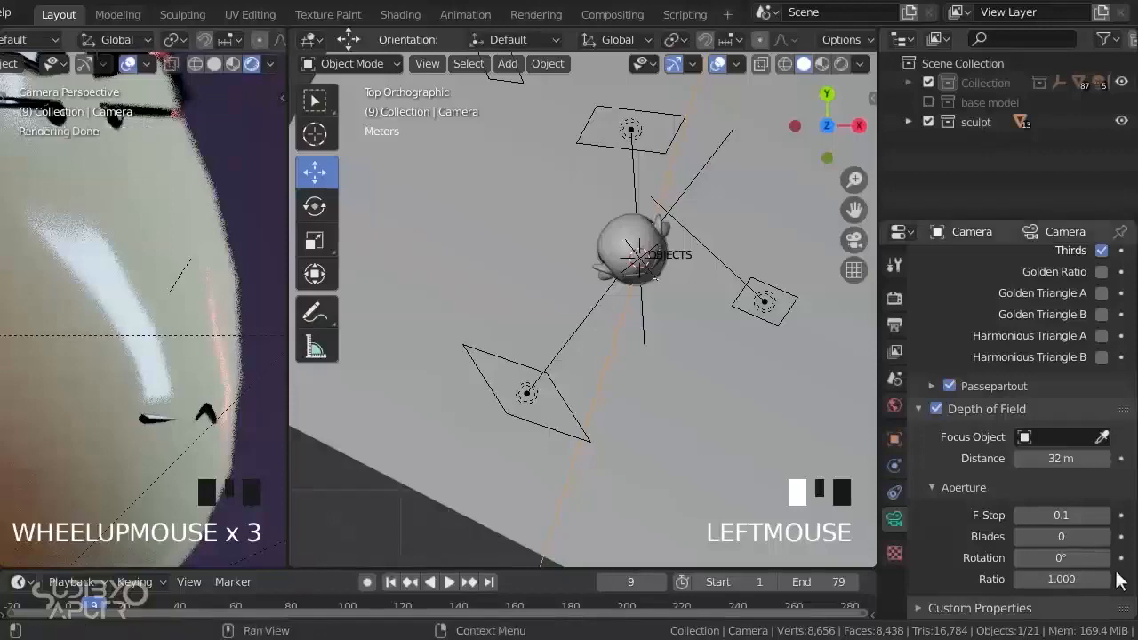
Set the camera's F-Stop to 0.6 and check the whole character in the rendered camera view
click(1102, 517)
click(1102, 517)
click(1102, 517)
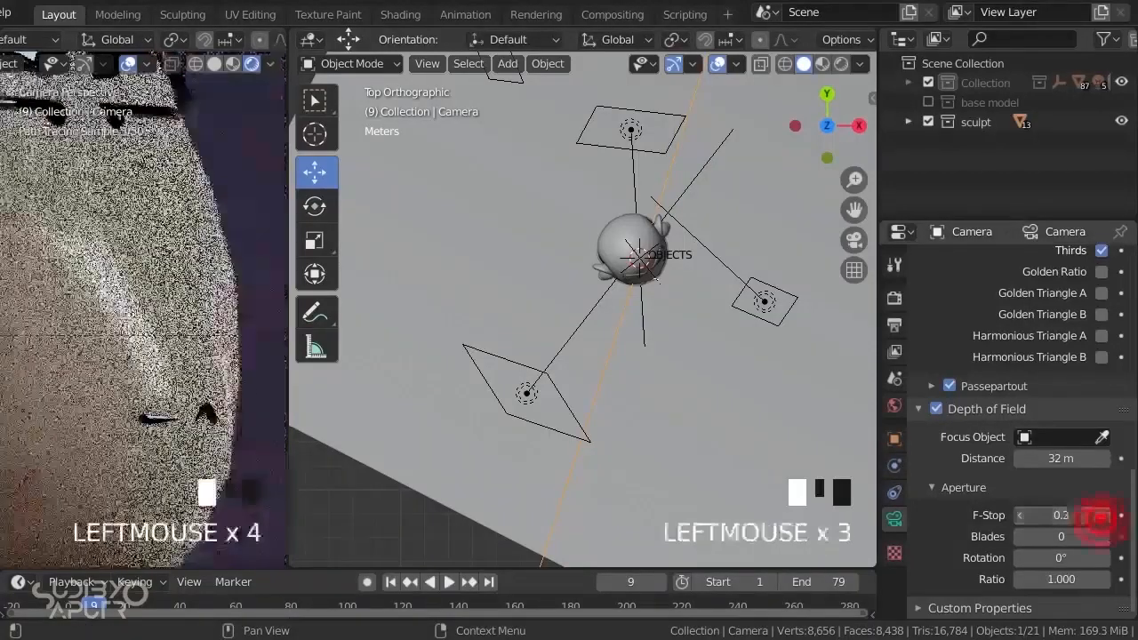
click(1103, 517)
click(1102, 518)
click(1103, 516)
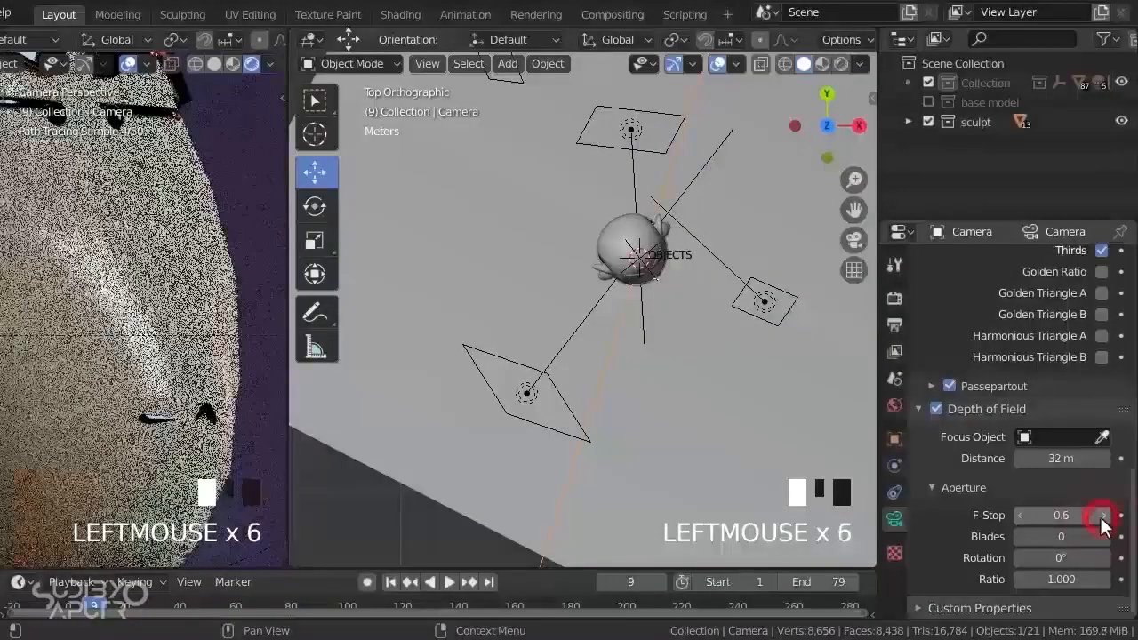
scroll(124, 356, down, 11)
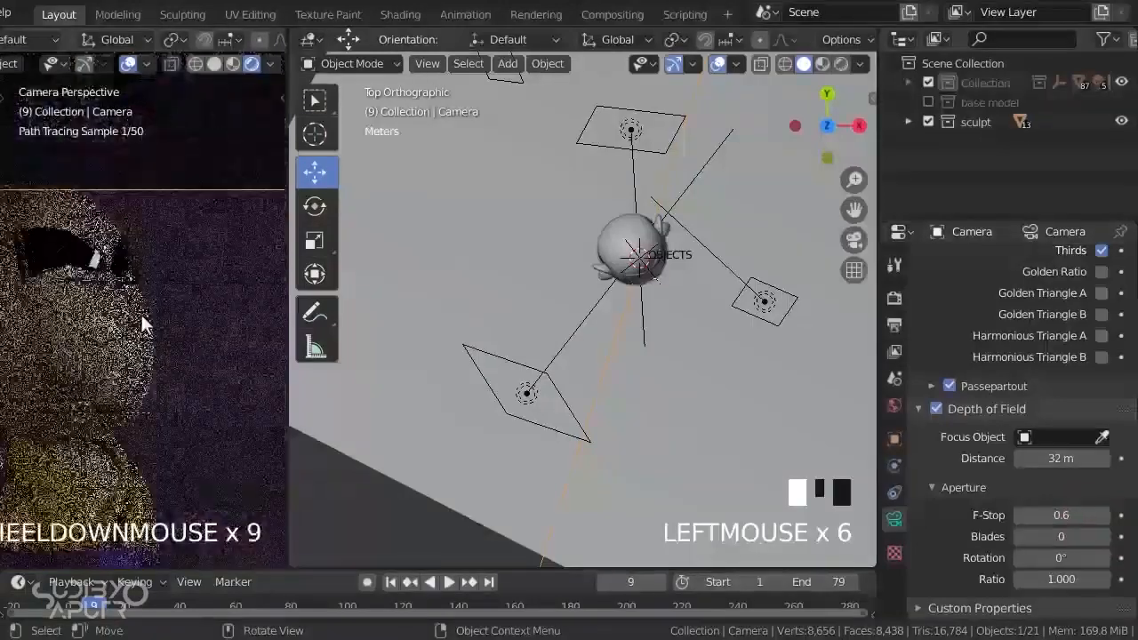
shift+middle_drag(80, 547, 129, 489)
scroll(127, 488, up, 2)
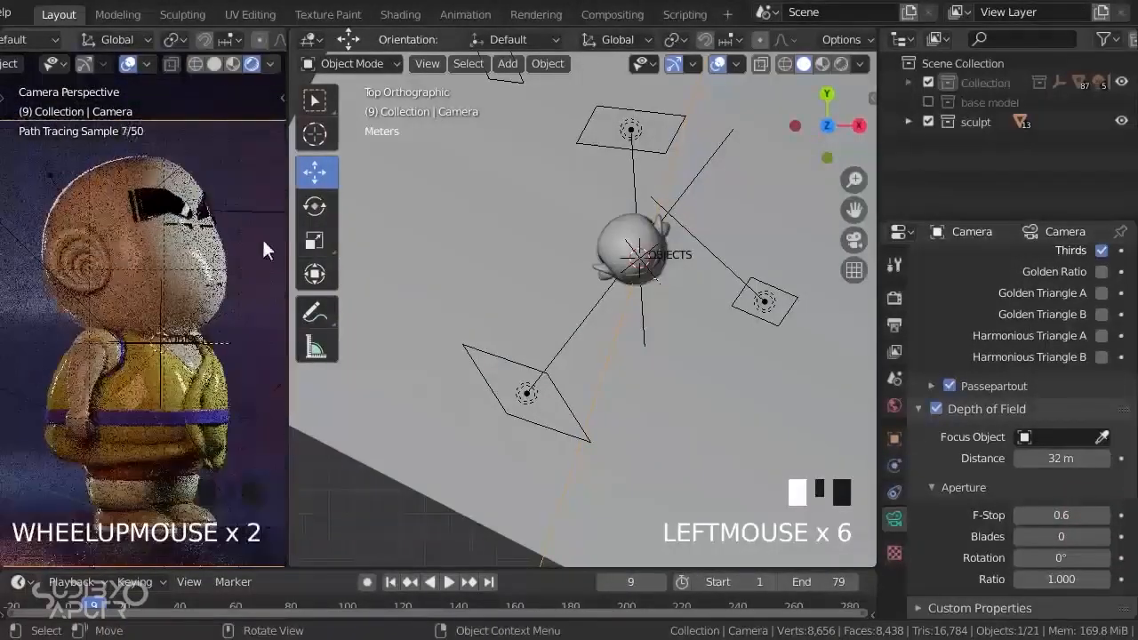
Set the number of aperture blades in the camera's depth of field to 12
click(1060, 536)
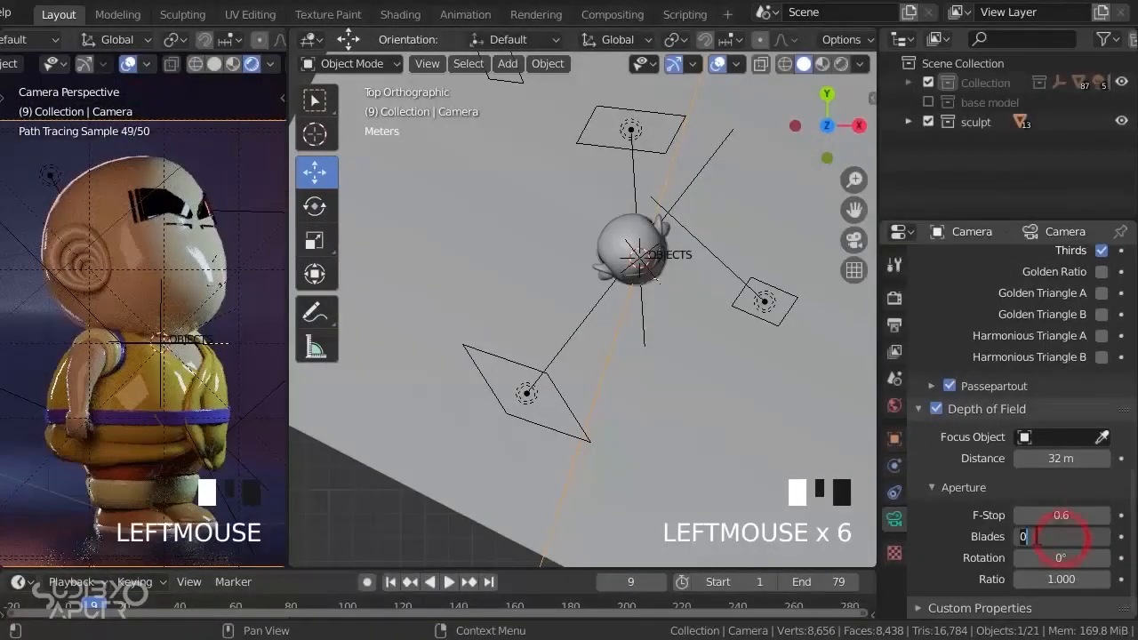
text(12)
click(970, 524)
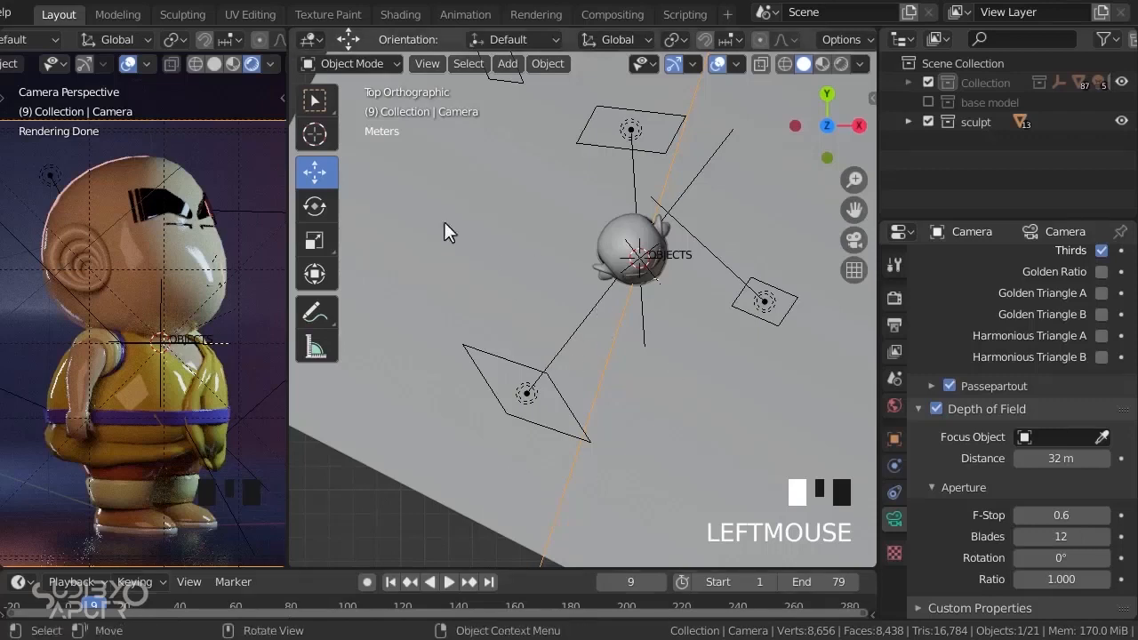
Annotate the aperture blades as curved freehand strokes beside the character in the top view and erase them
mouse_move(439, 195)
mouse_down()
mouse_move(498, 211)
mouse_move(502, 267)
mouse_move(413, 223)
mouse_up()
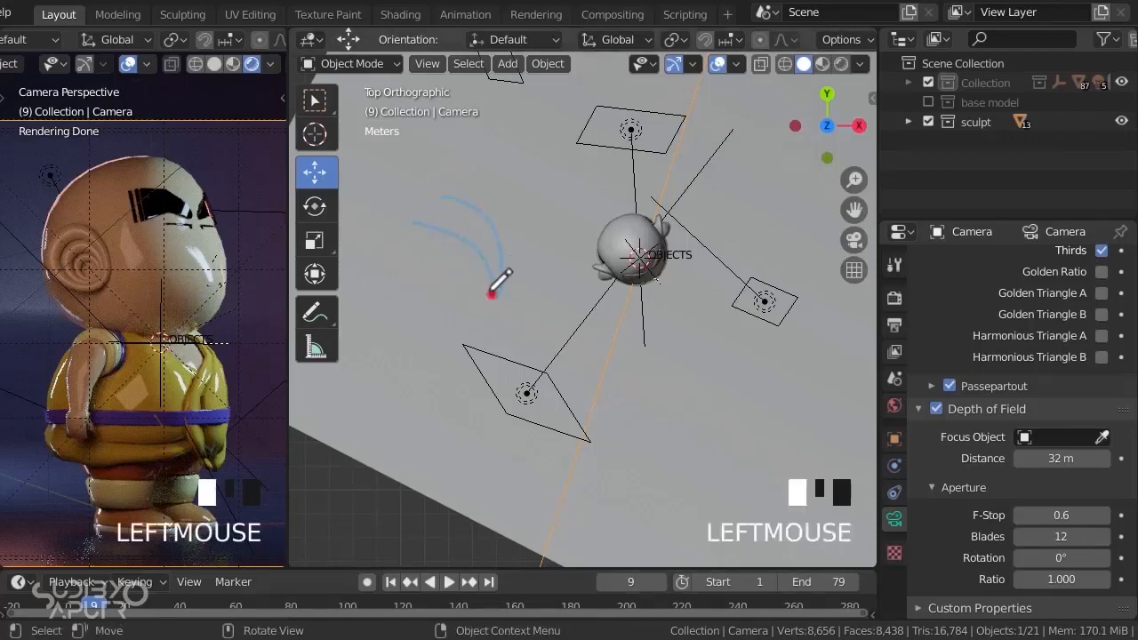
mouse_move(492, 294)
mouse_down()
mouse_move(389, 289)
mouse_move(461, 316)
mouse_move(442, 416)
mouse_move(563, 358)
mouse_move(585, 271)
mouse_move(526, 189)
mouse_up()
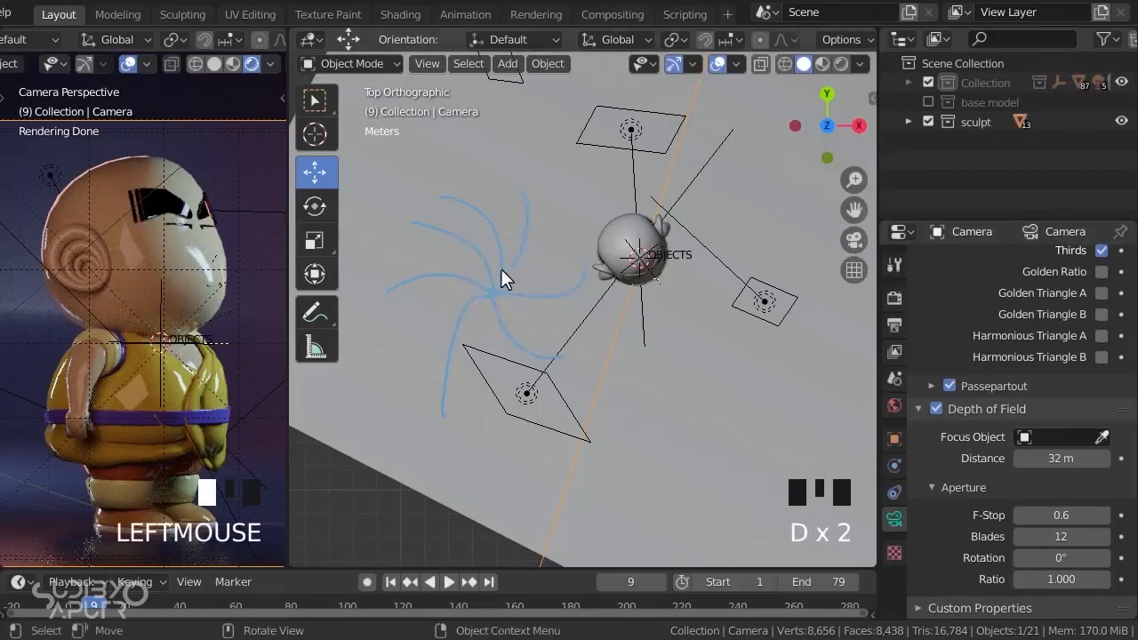
mouse_move(404, 203)
right_down()
mouse_move(462, 249)
mouse_move(622, 287)
right_up()
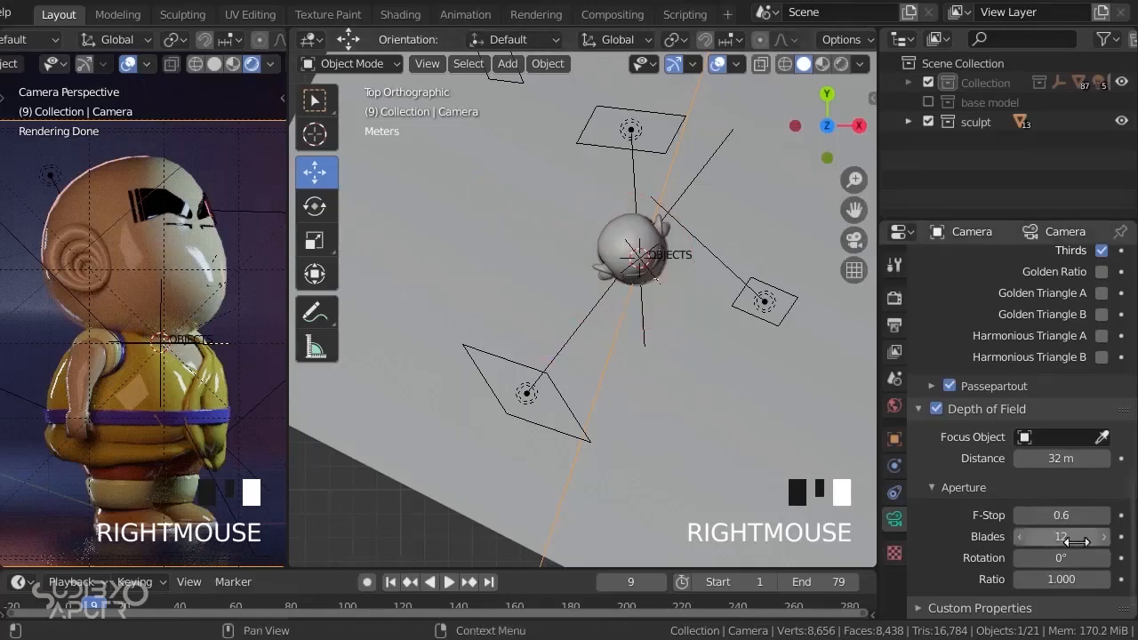
Check the character in the rendered camera view and switch that view to solid shading
scroll(133, 249, down, 2)
scroll(167, 311, up, 2)
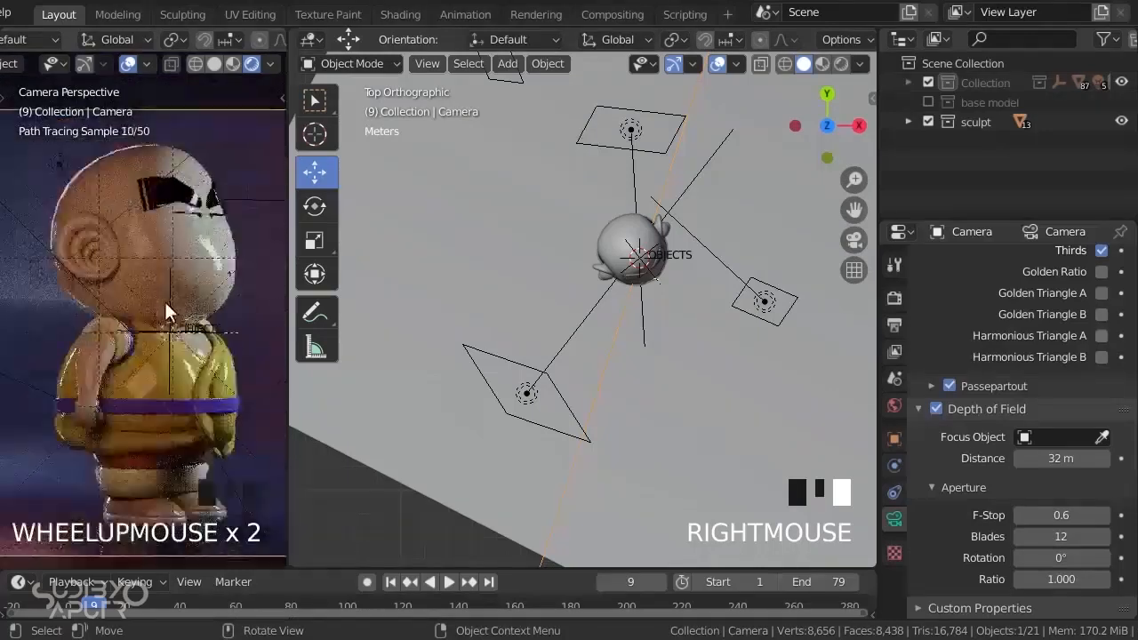
scroll(166, 311, down, 1)
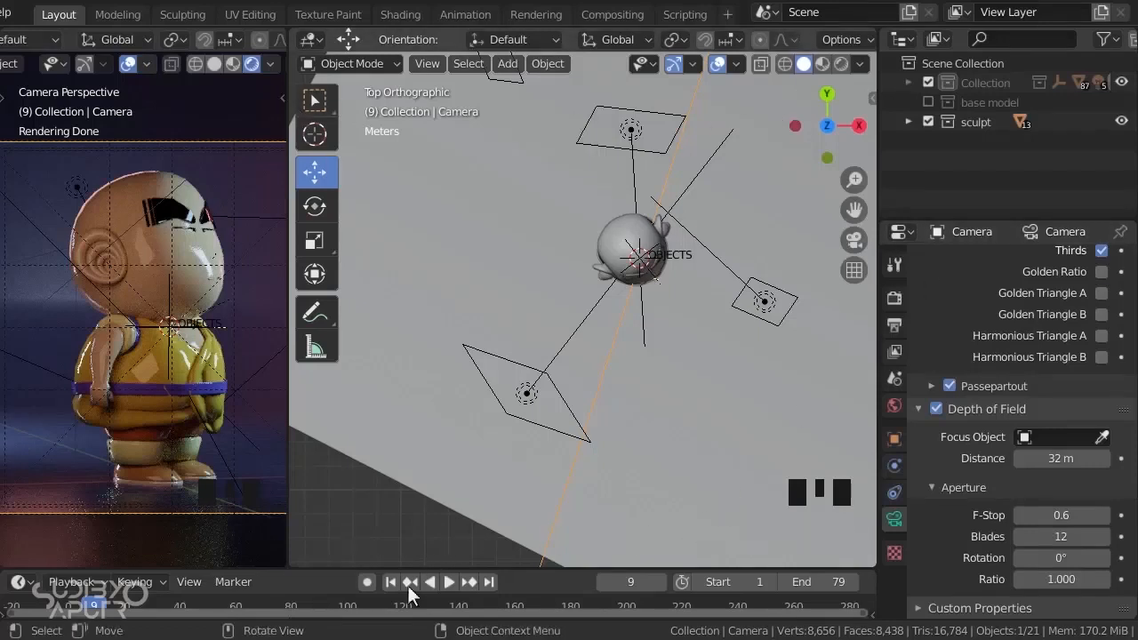
click(214, 63)
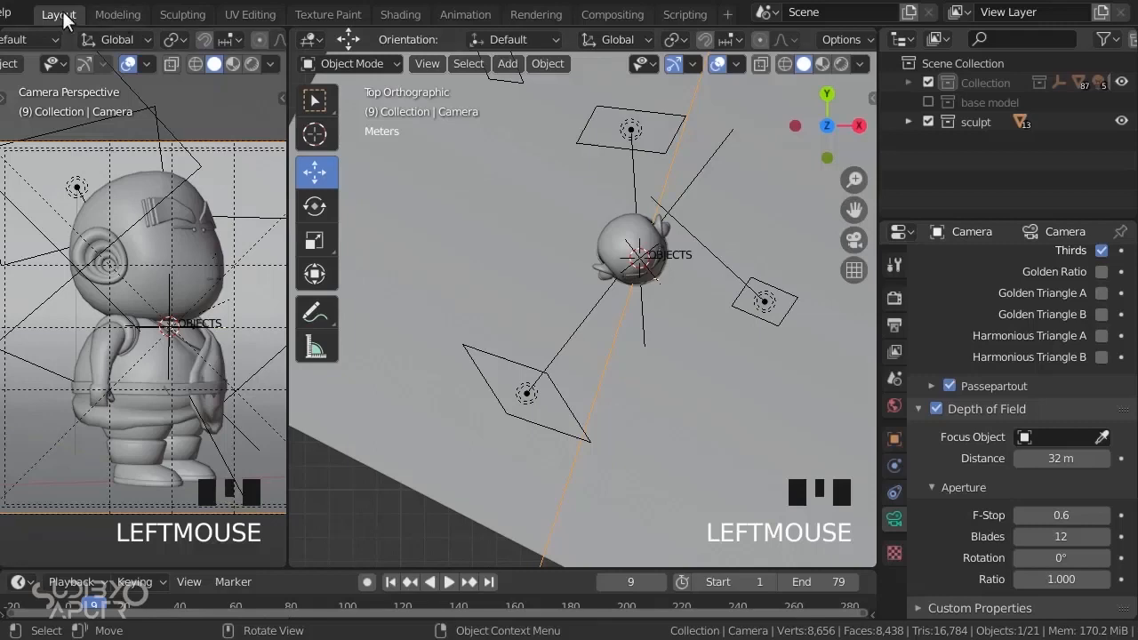
Open the Compositing workspace and enable Use Nodes, keeping the backdrop turned on
click(613, 14)
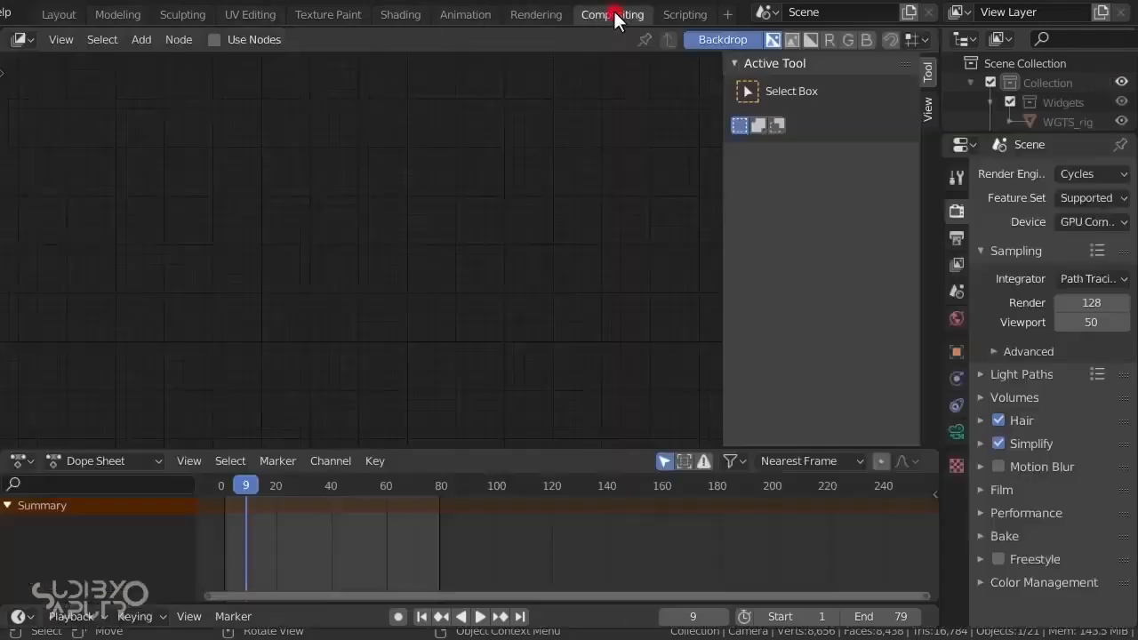
click(217, 35)
click(731, 37)
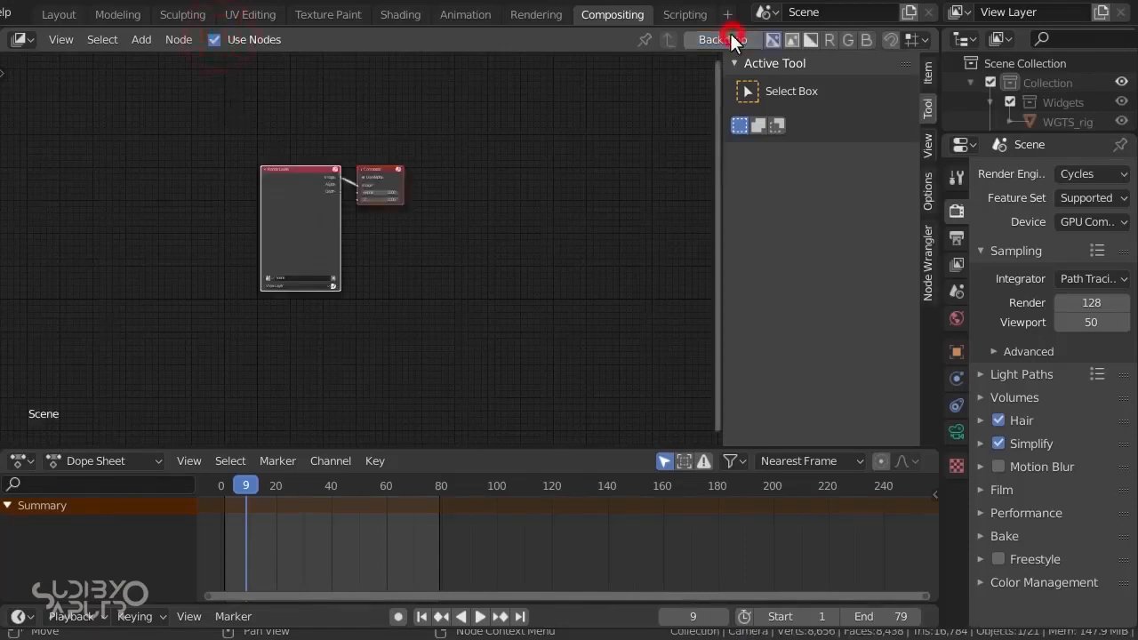
click(727, 36)
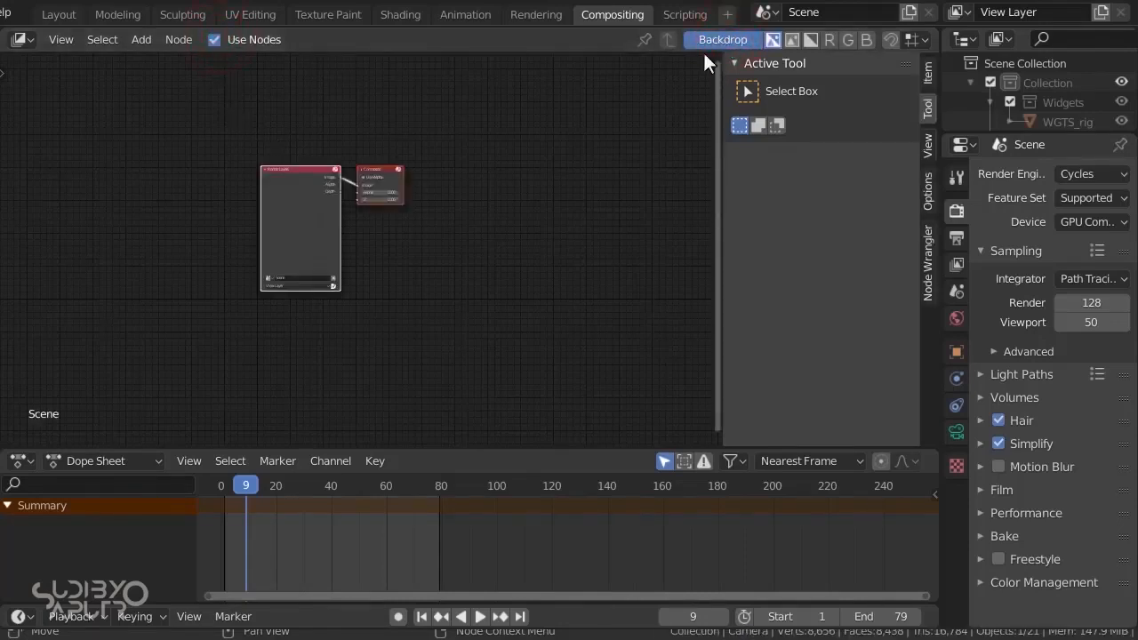
Spread the Render Layers and Composite nodes apart to leave room between them
mouse_move(292, 186)
mouse_down()
mouse_move(275, 193)
mouse_move(284, 193)
mouse_up()
scroll(342, 185, up, 8)
click(460, 91)
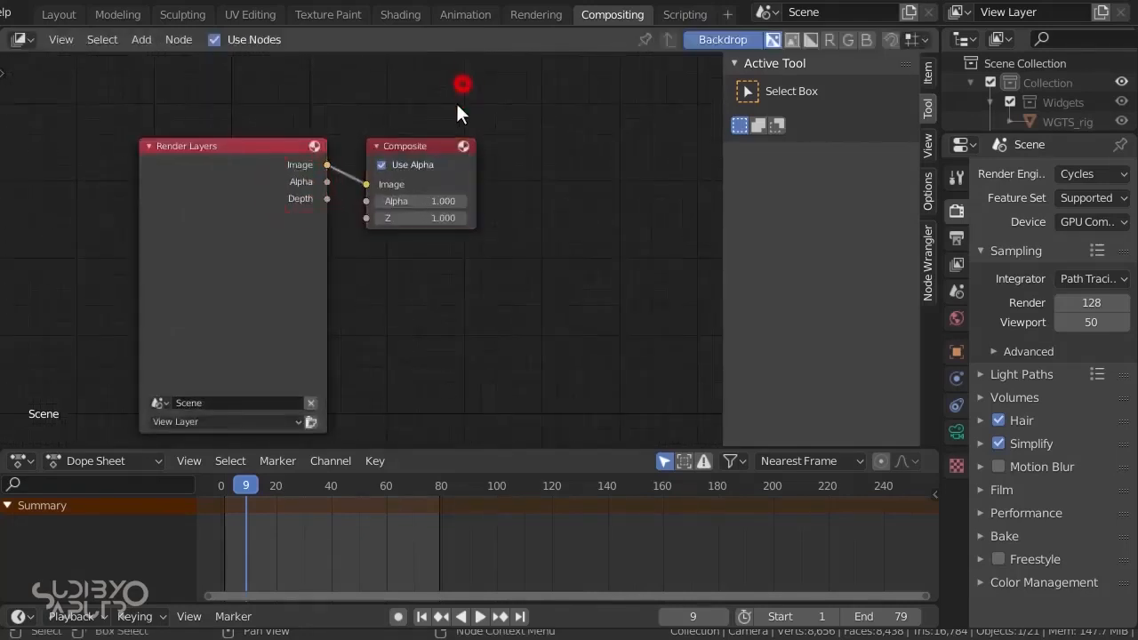
drag(462, 145, 622, 91)
drag(307, 143, 280, 131)
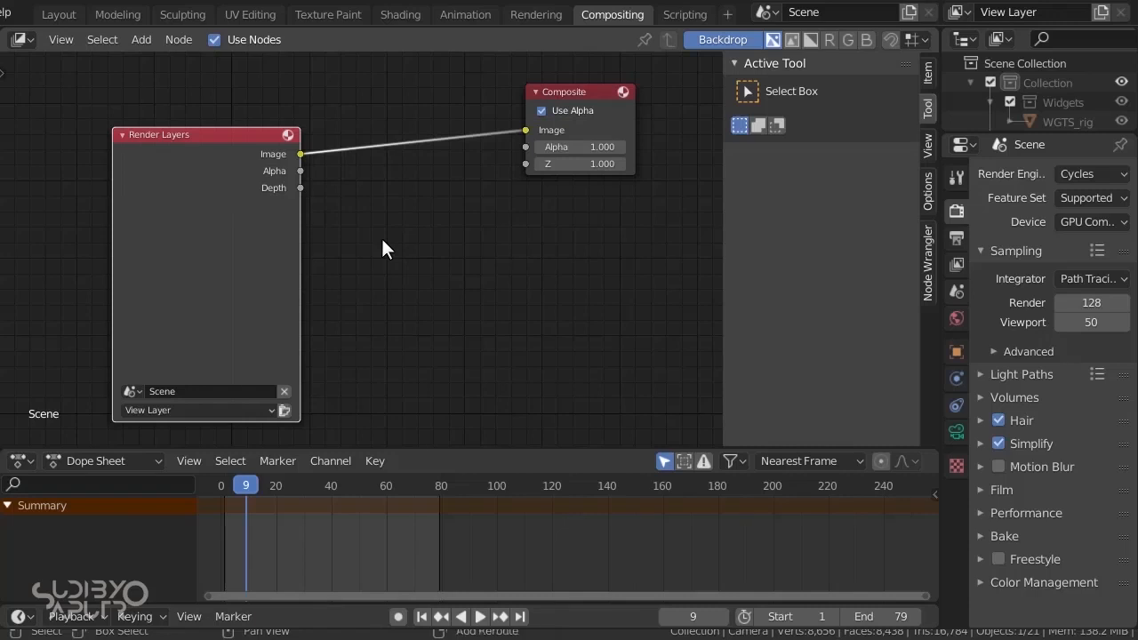
Add a Viewer node below the Composite node, link it to the Render Layers image output, and delete it
key(shift+a)
mouse_move(332, 267)
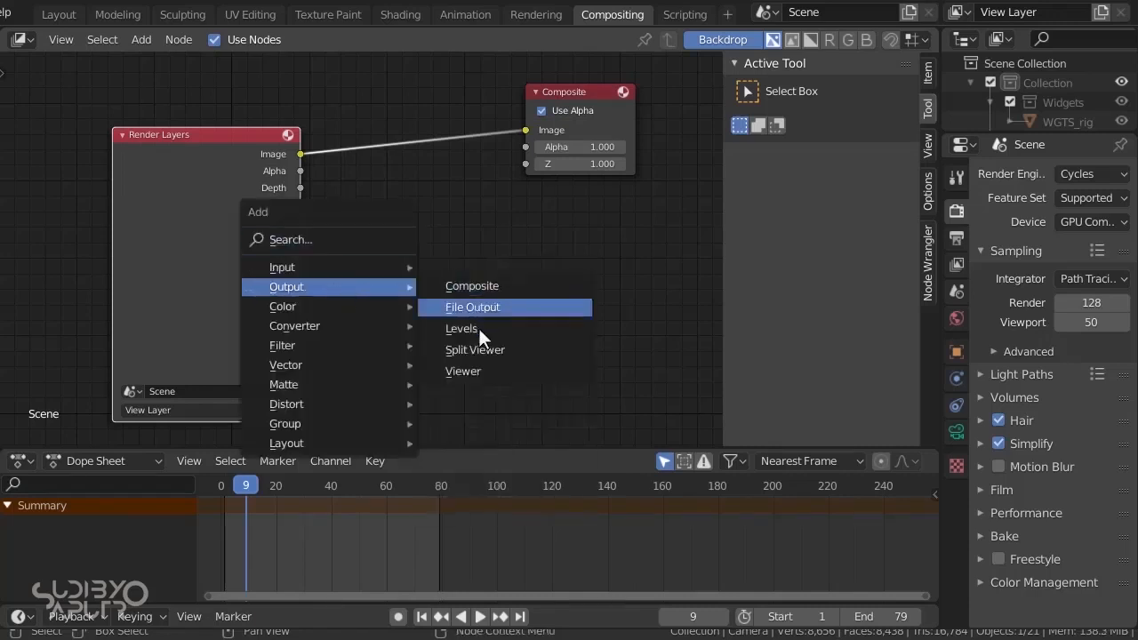
click(480, 371)
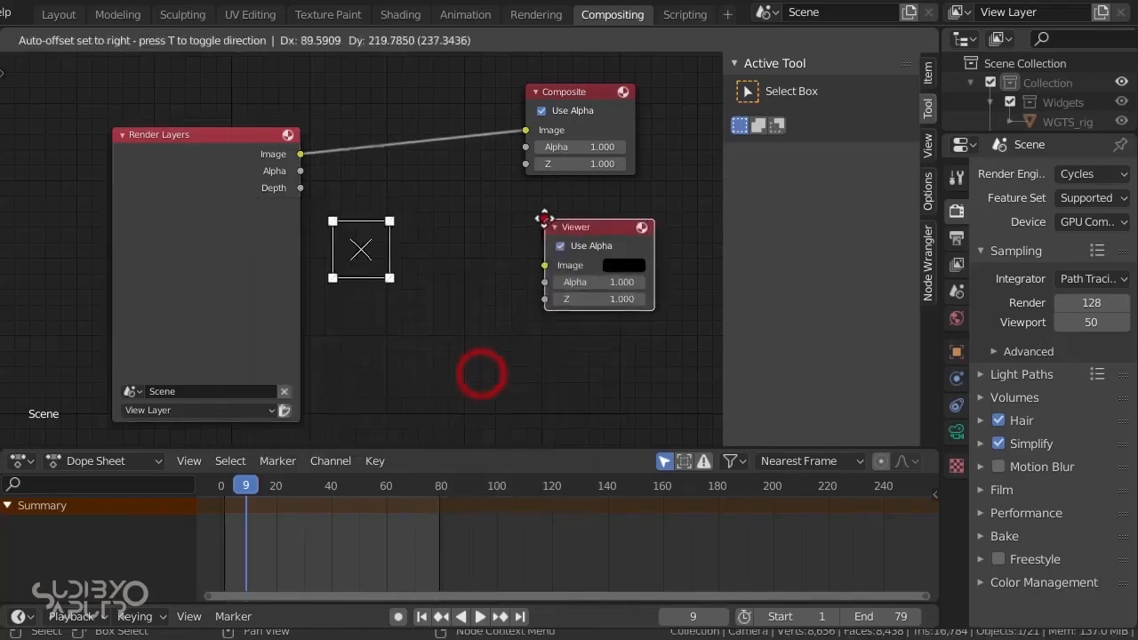
click(543, 218)
drag(544, 264, 300, 154)
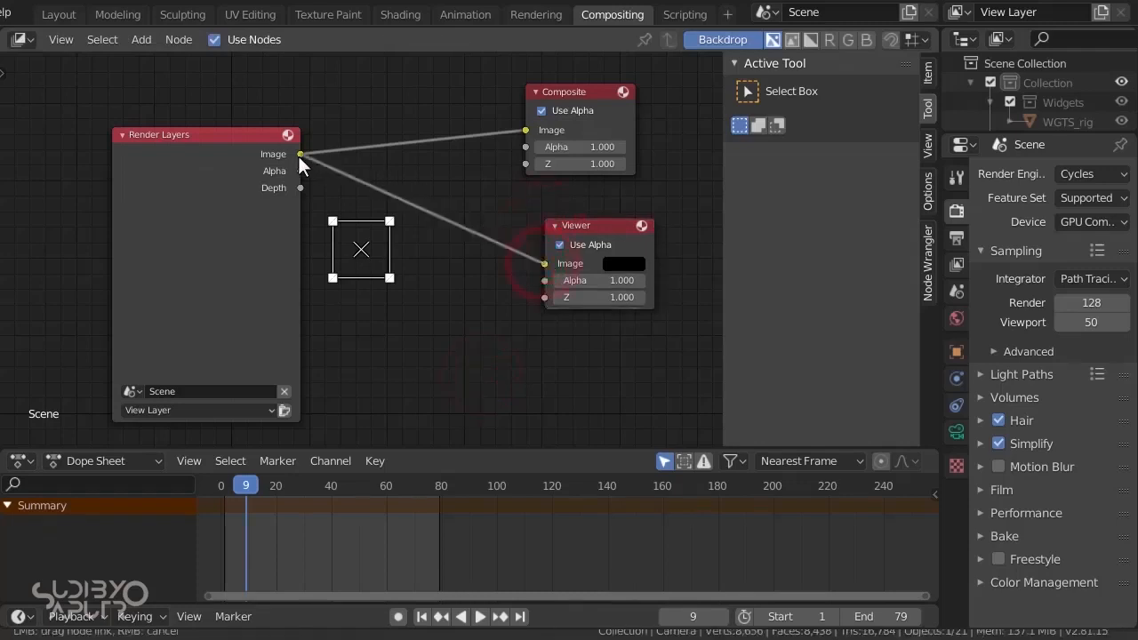
click(619, 223)
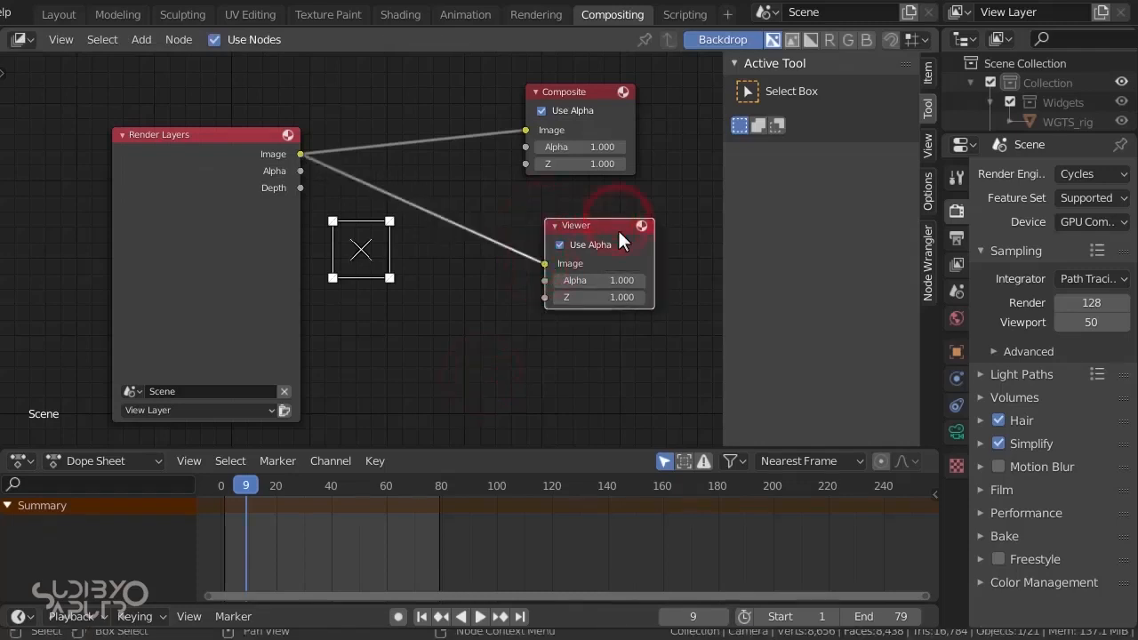
key(x)
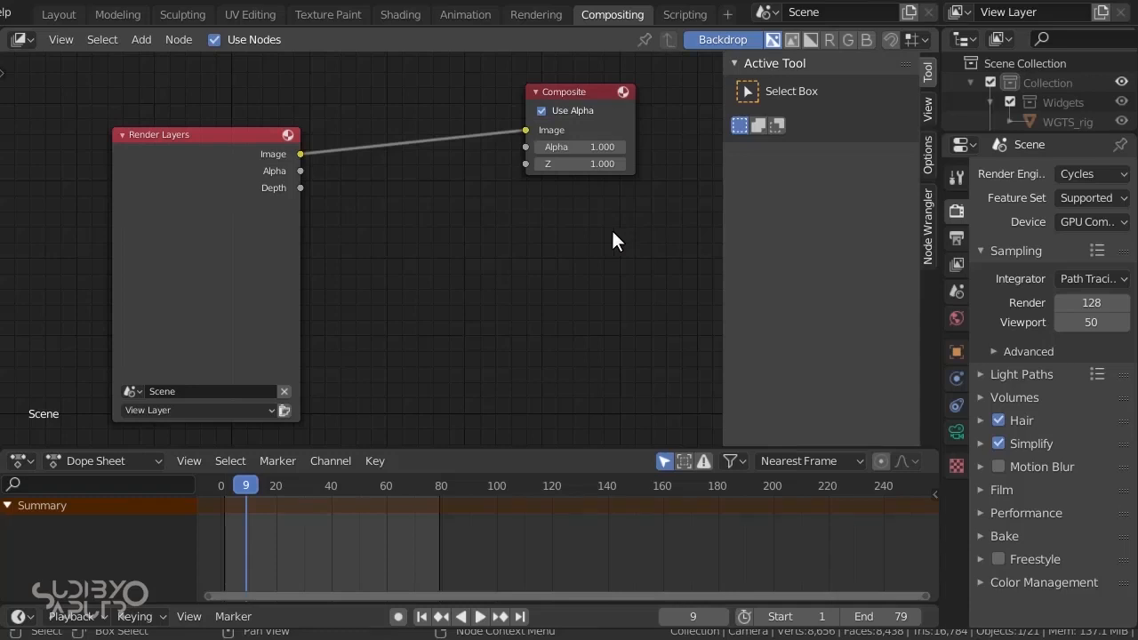
Preview the Render Layers image through an automatically linked Viewer node and place it below the Composite node
ctrl+shift+click(213, 156)
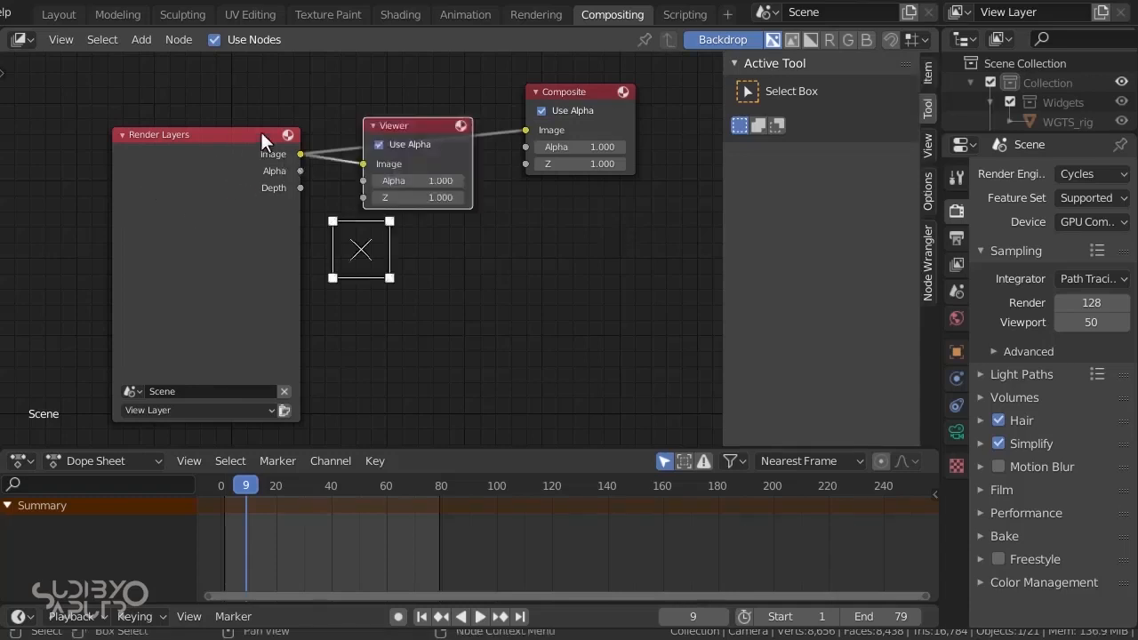
drag(416, 127, 603, 222)
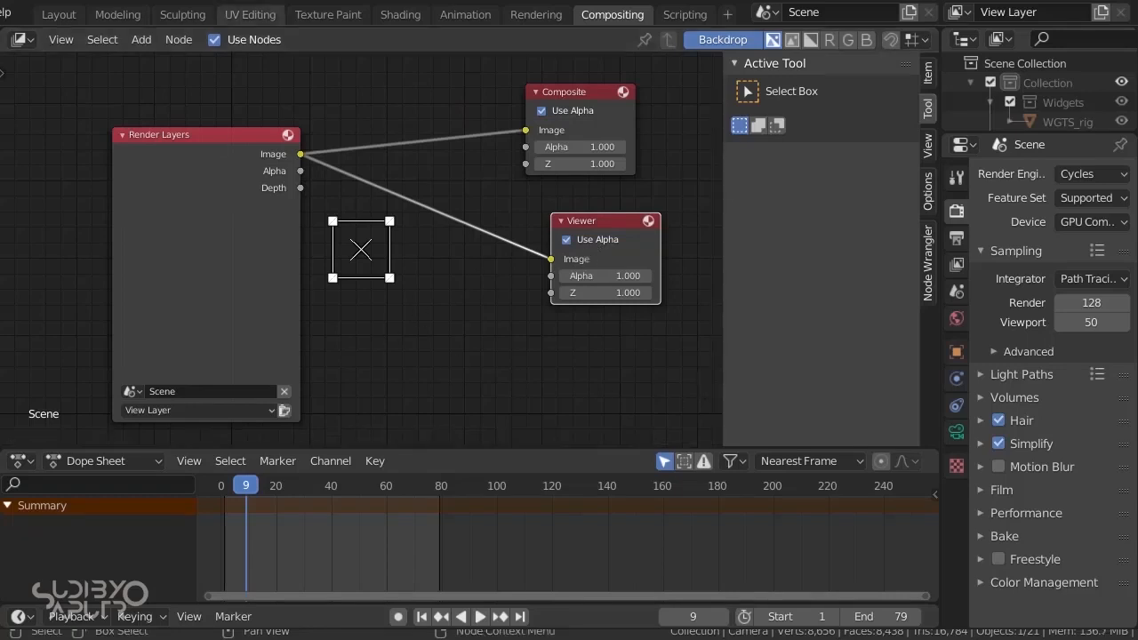
Render a still image of the current frame
scroll(113, 11, left, 5)
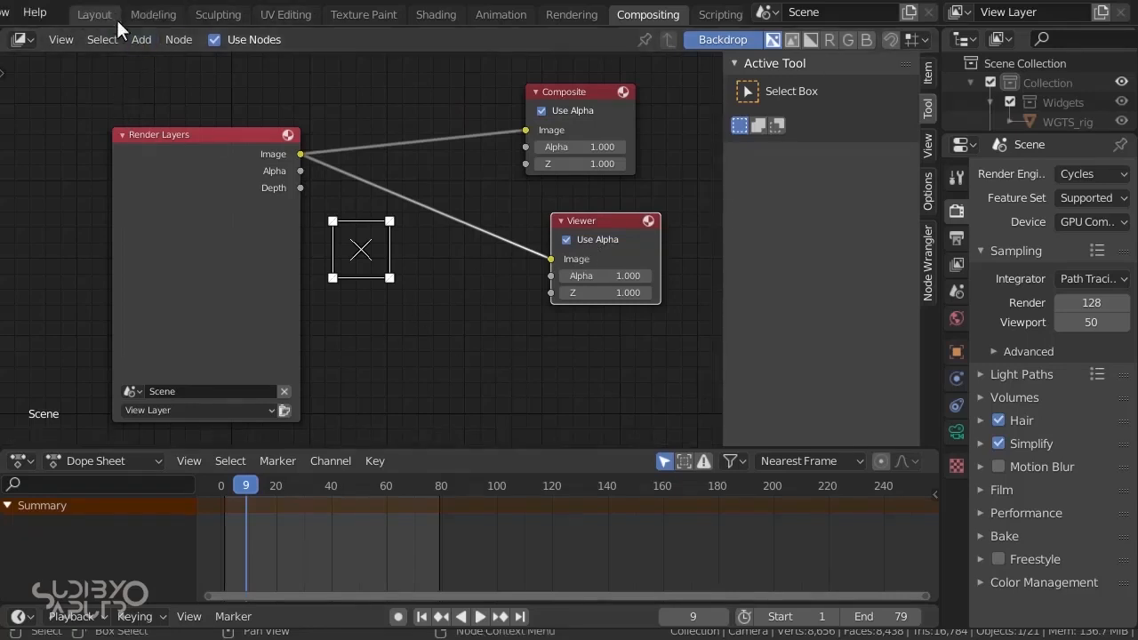
click(115, 12)
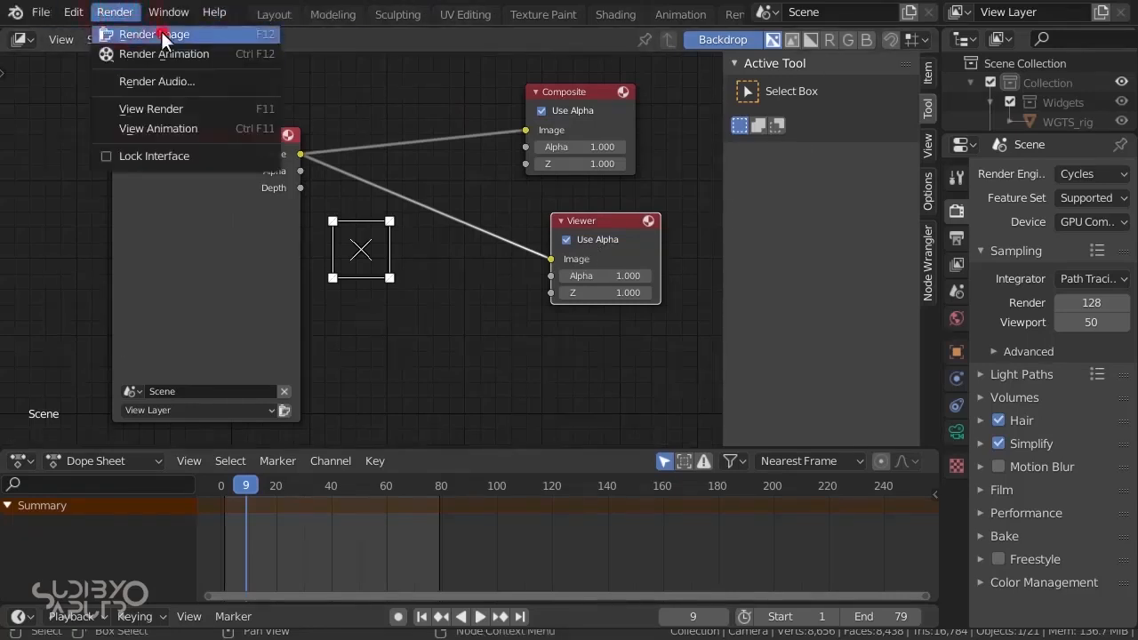
click(160, 33)
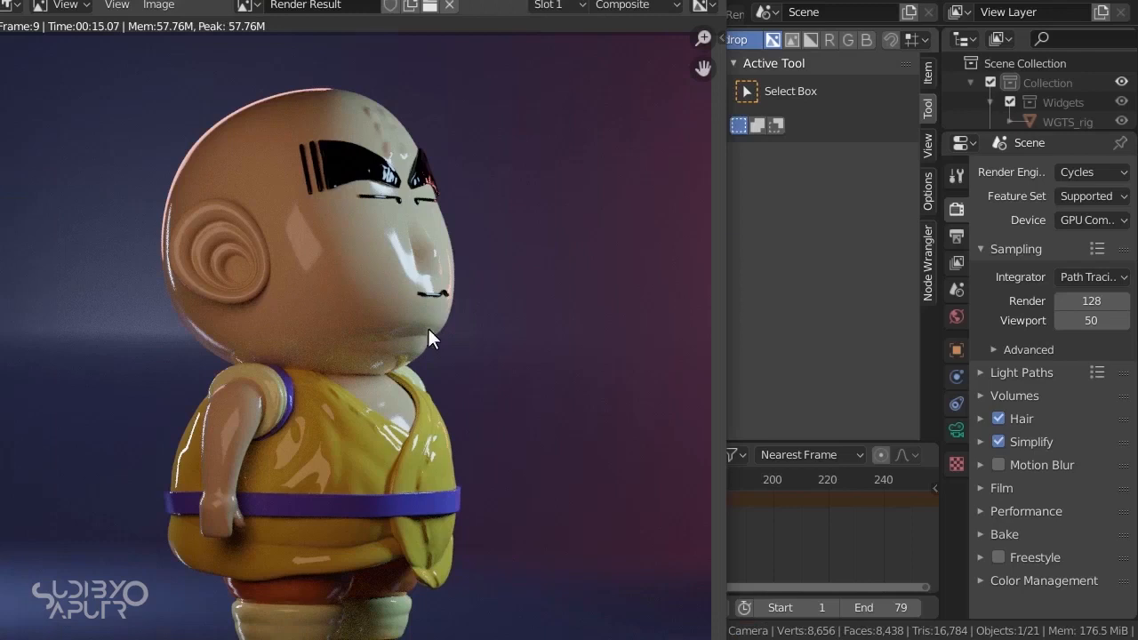
Examine the finished render for focus, noise and highlights on the character's face, ear and body
scroll(446, 390, down, 2)
scroll(446, 391, up, 1)
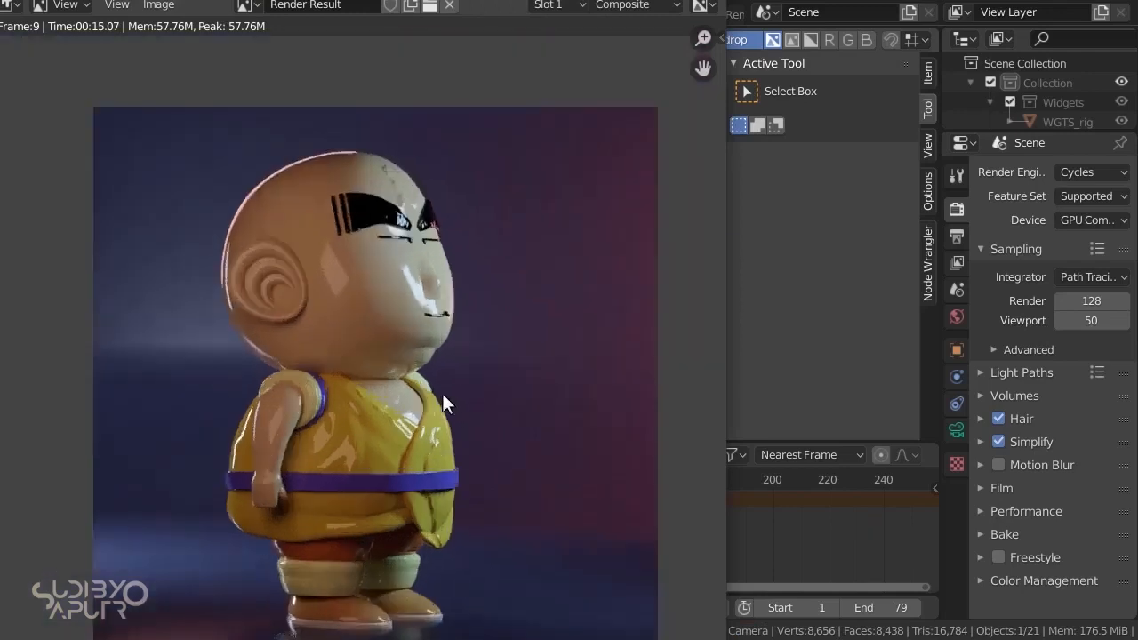
scroll(442, 391, up, 1)
scroll(372, 270, down, 1)
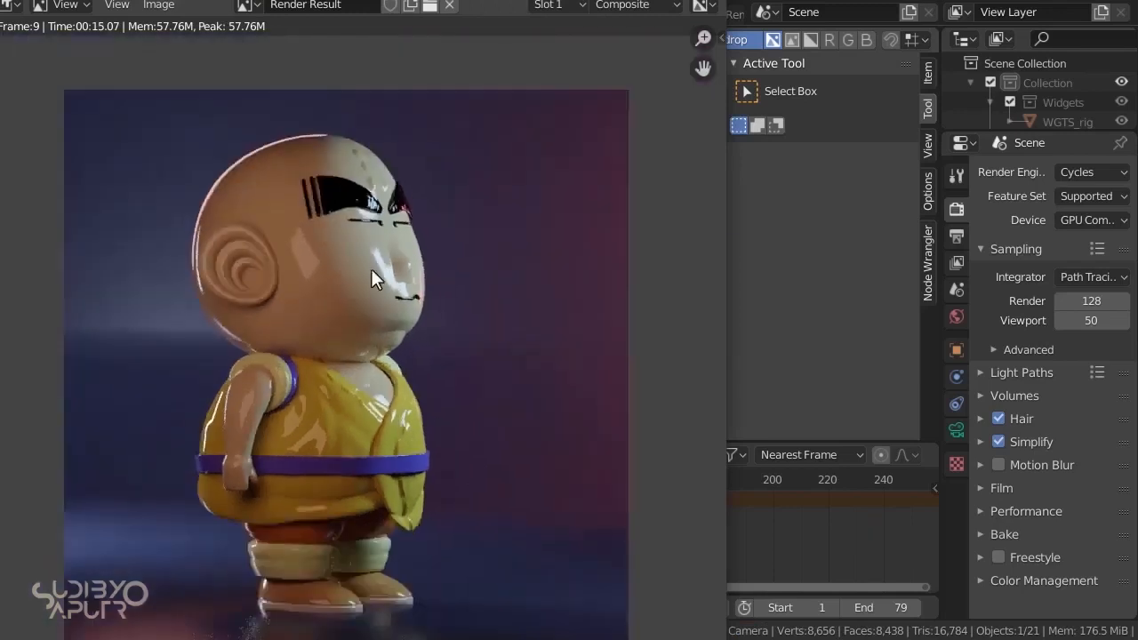
scroll(340, 319, up, 2)
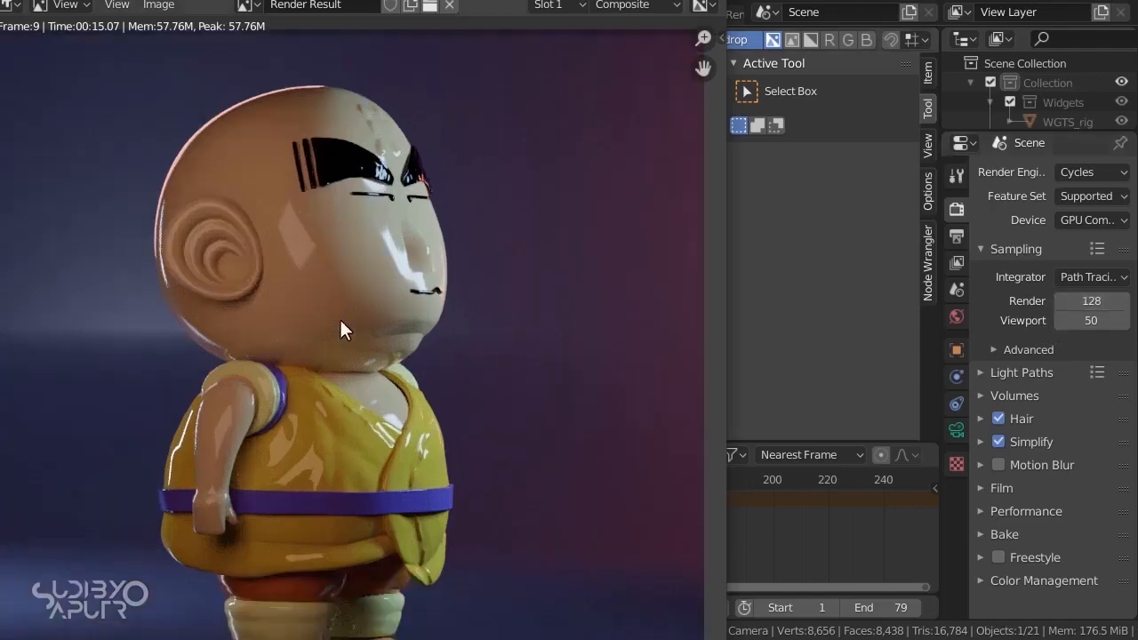
scroll(381, 270, down, 1)
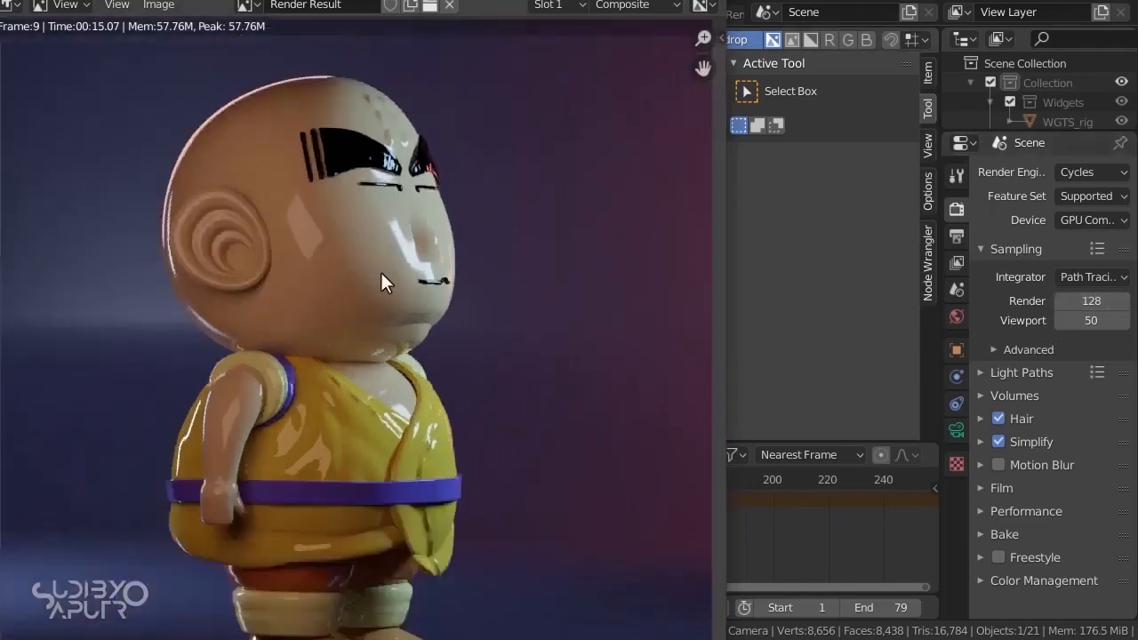
scroll(381, 270, down, 1)
scroll(381, 270, up, 1)
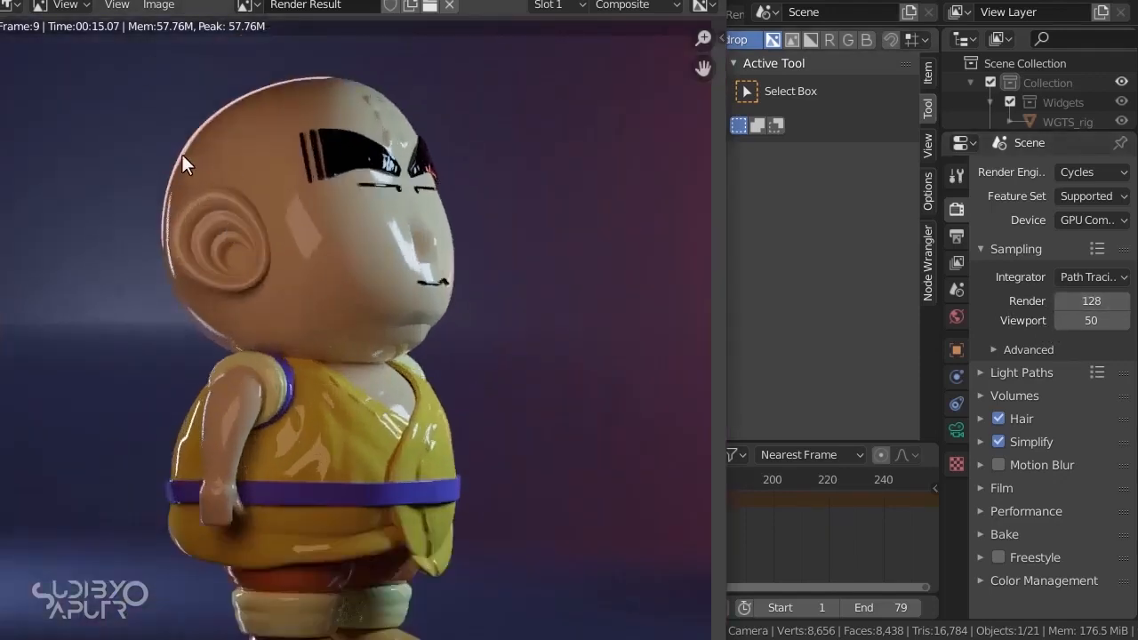
Set the Cycles render samples to 20
double_click(1075, 302)
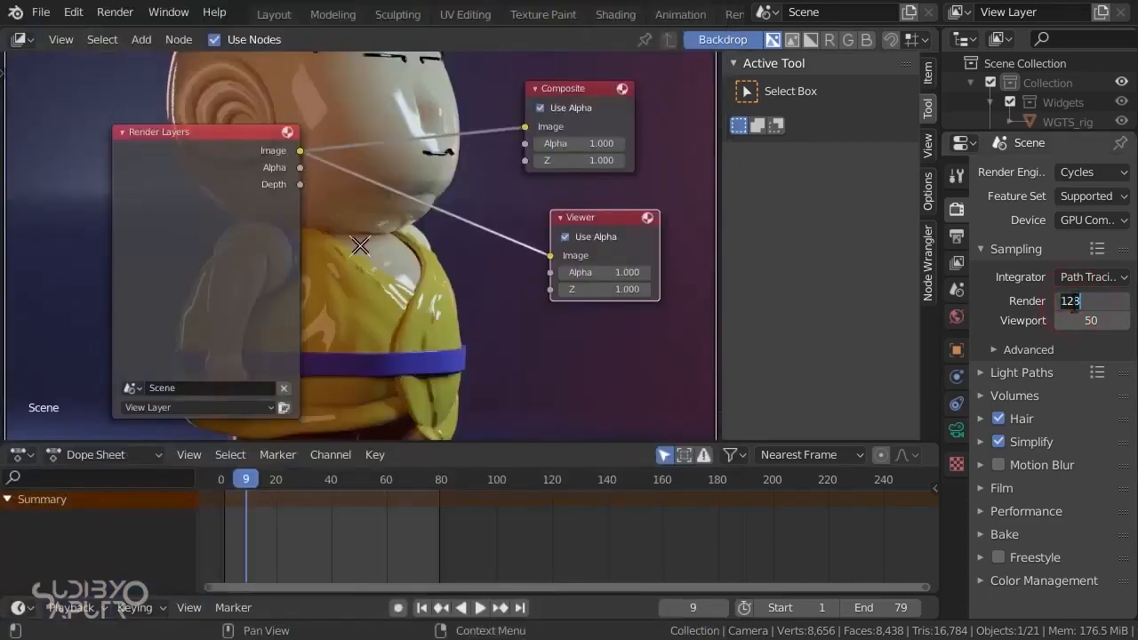
text(20)
click(846, 318)
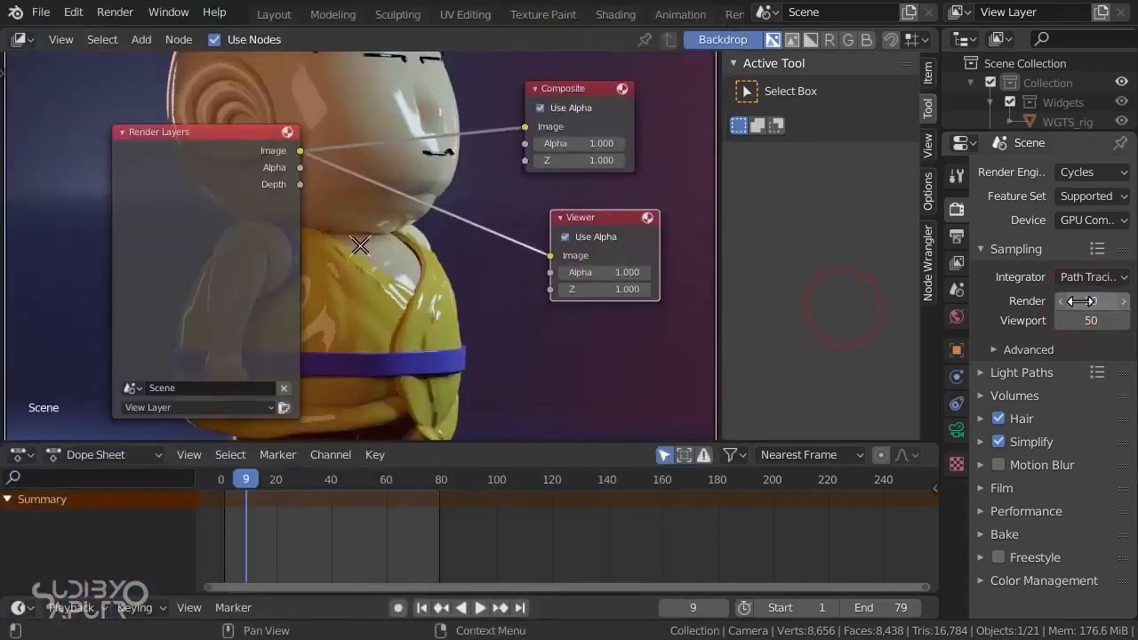
Lower the Cycles render samples to 10 and render the current frame again
double_click(1086, 302)
text(10)
key(Return)
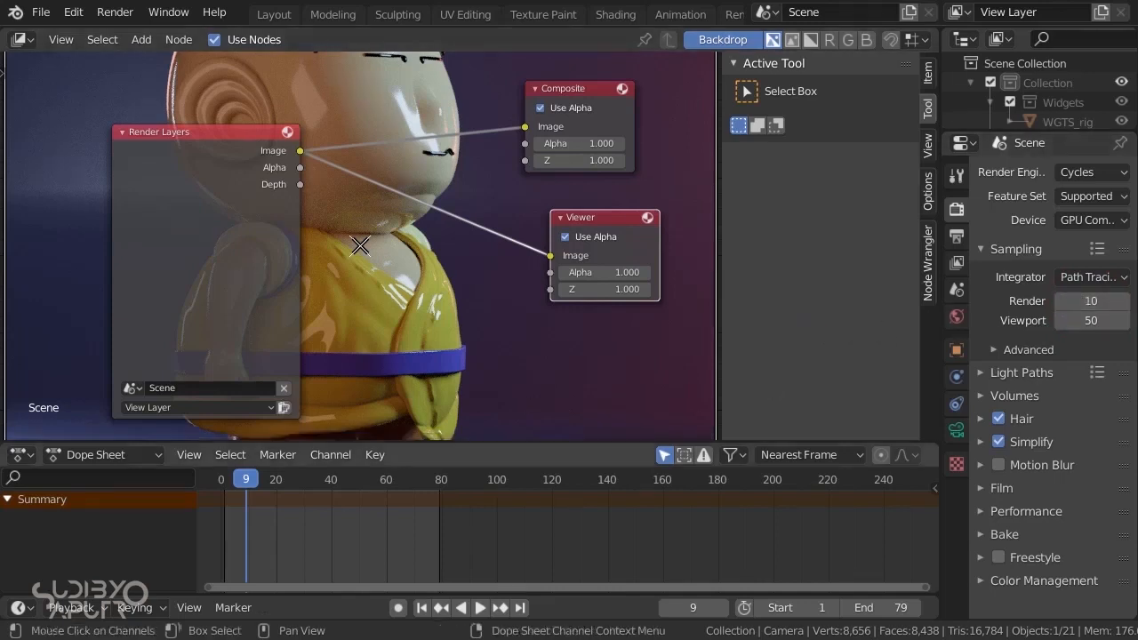
key(F12)
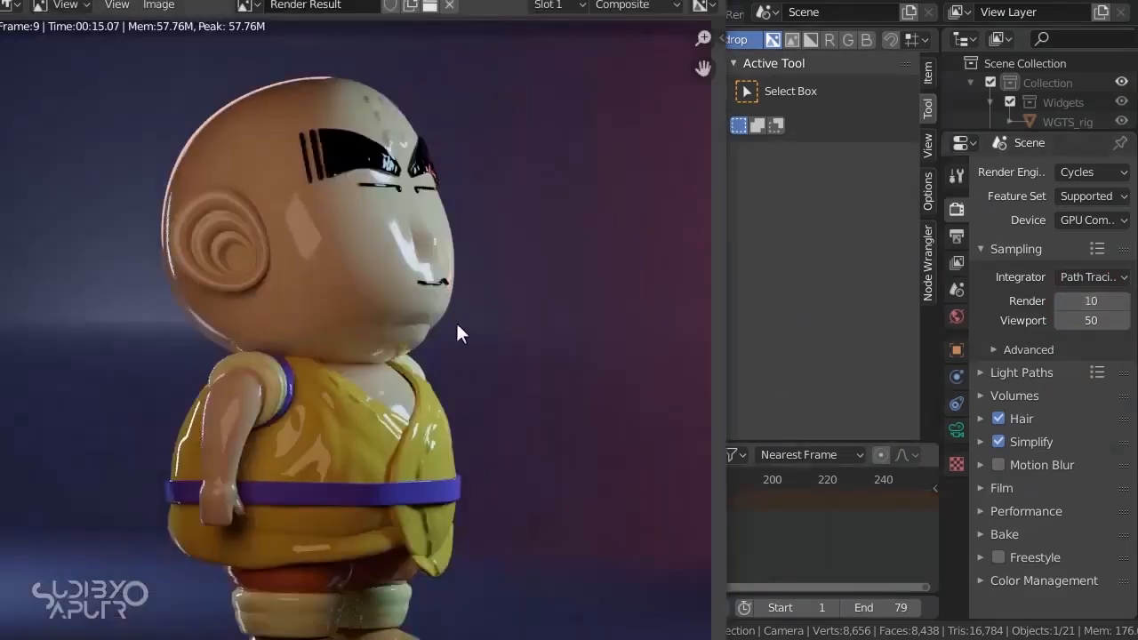
Examine the low-sample render for noise around the shoes, floor reflection, chin and ear, and return to the compositor
scroll(223, 635, up, 10)
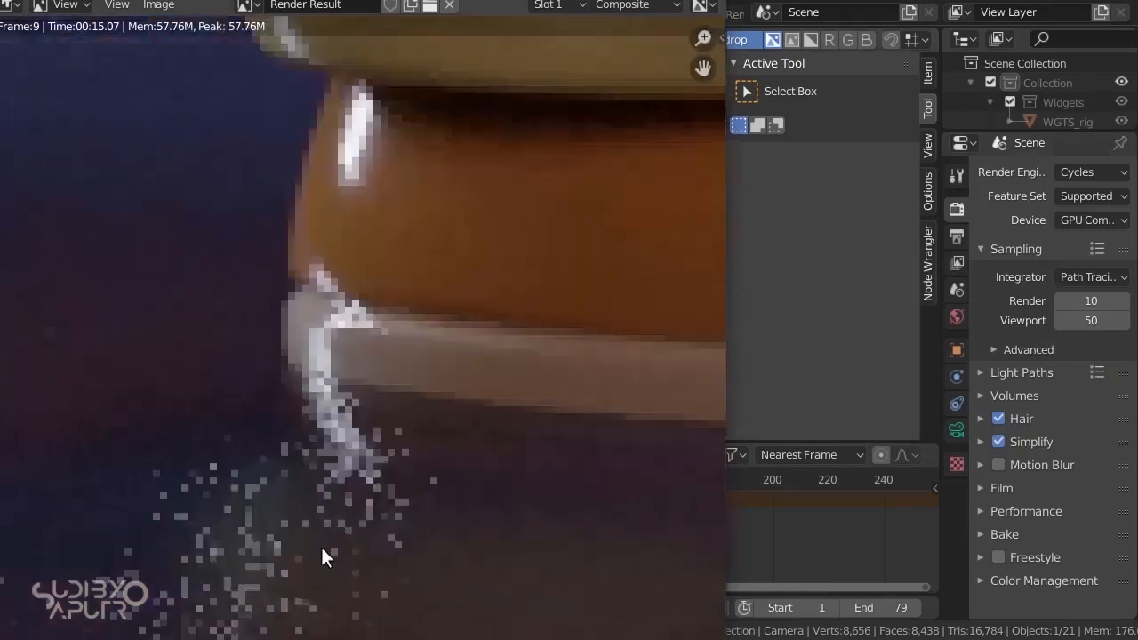
scroll(368, 426, down, 3)
scroll(368, 462, down, 4)
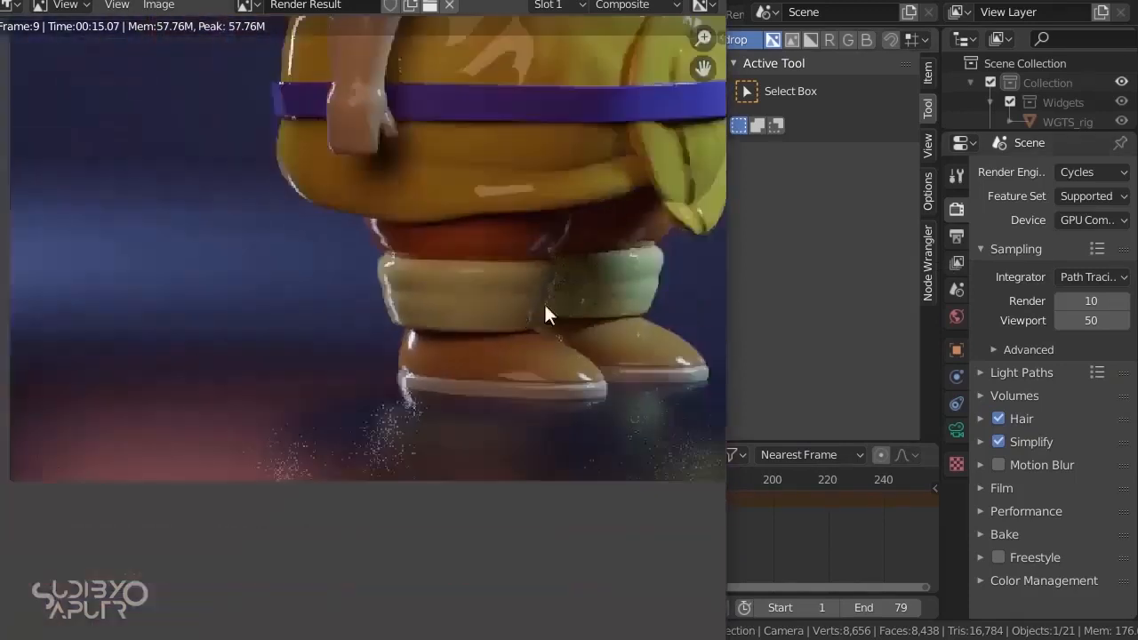
scroll(534, 266, up, 5)
scroll(534, 275, down, 6)
scroll(388, 373, up, 5)
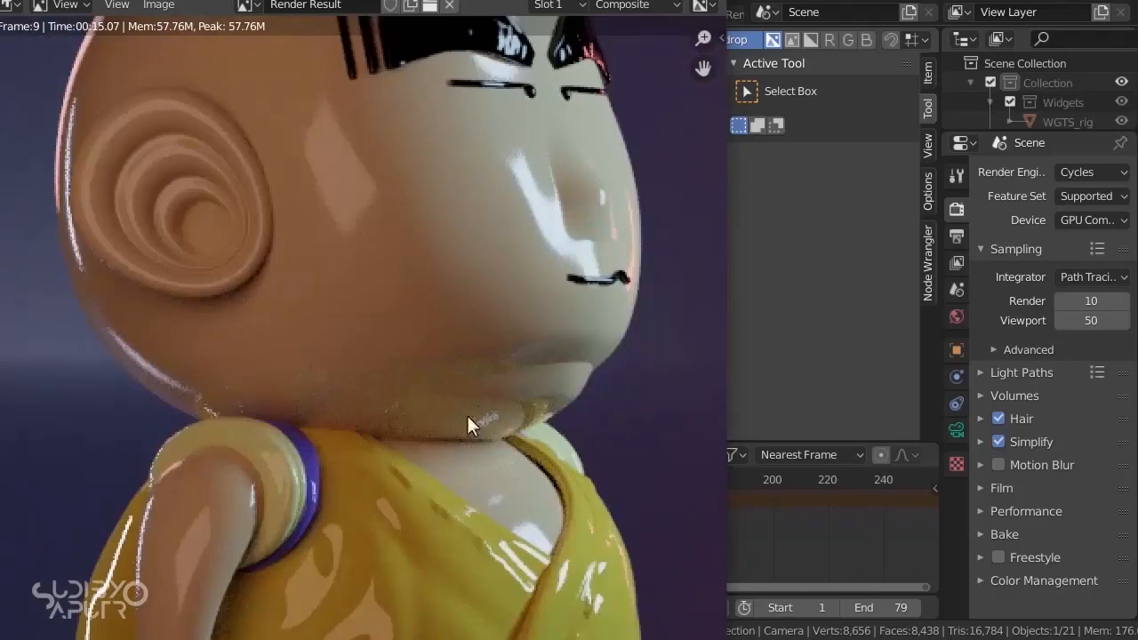
scroll(466, 413, down, 4)
scroll(418, 315, up, 7)
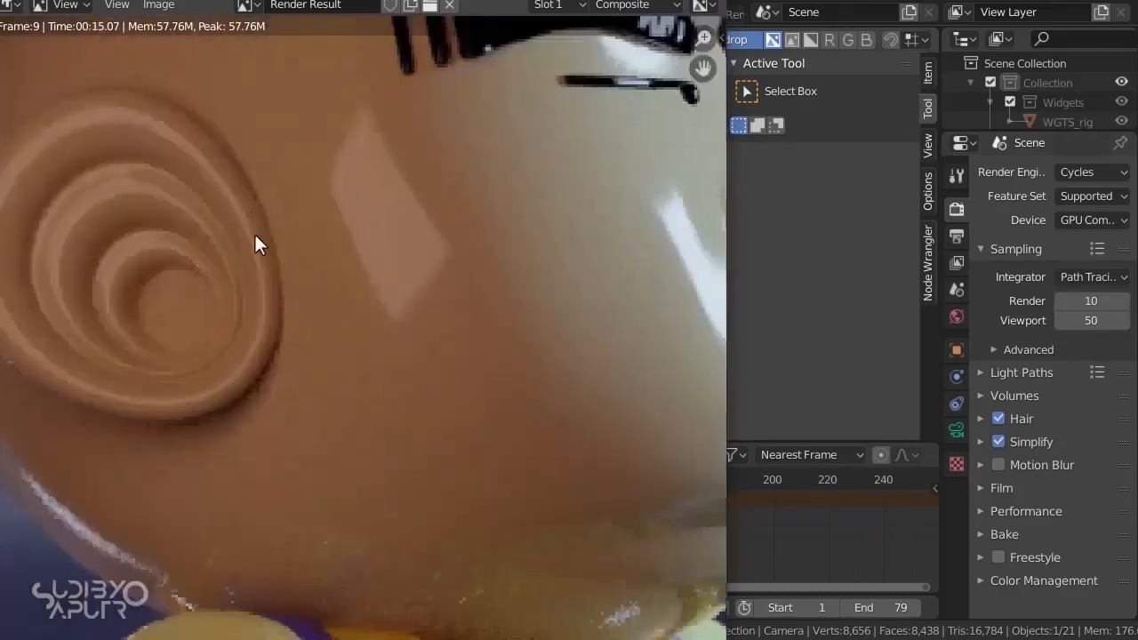
scroll(353, 494, down, 6)
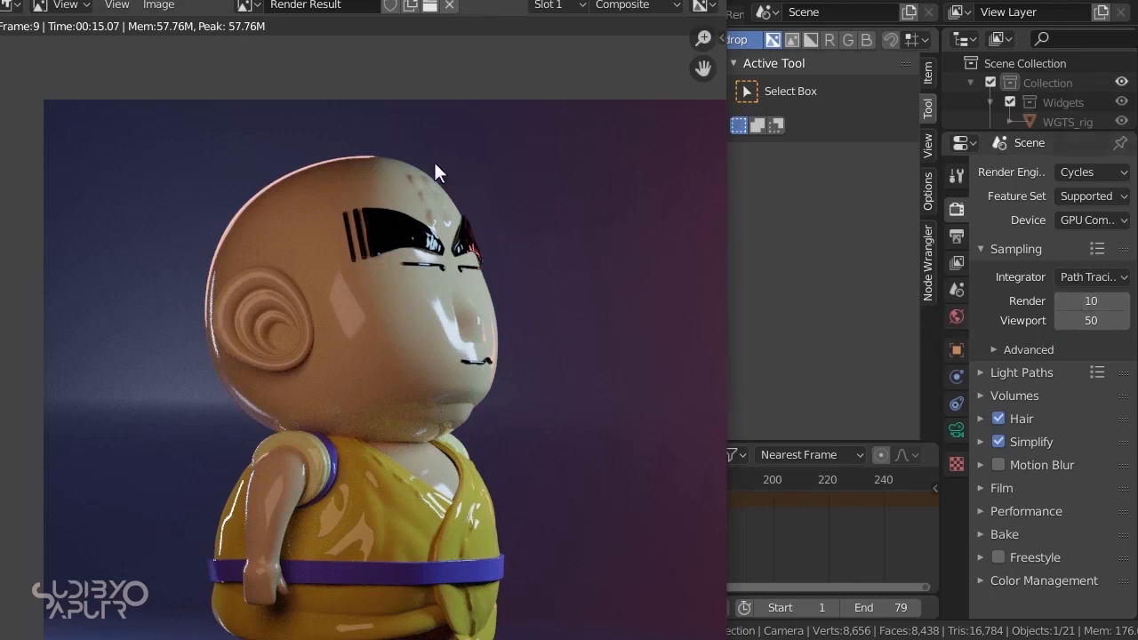
click(792, 230)
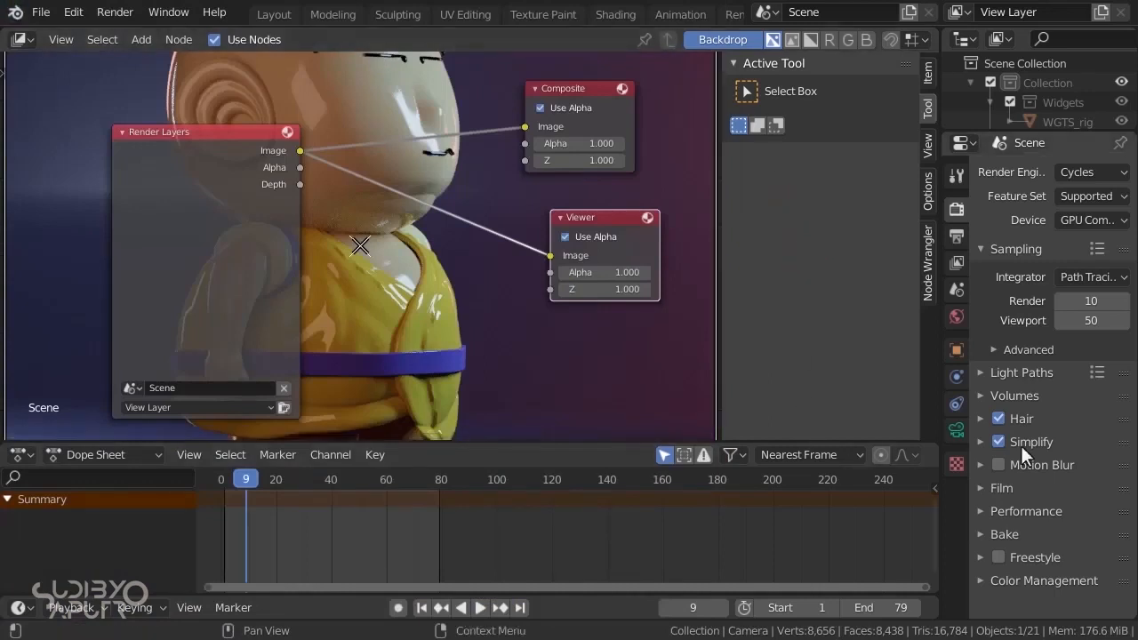
key(F11)
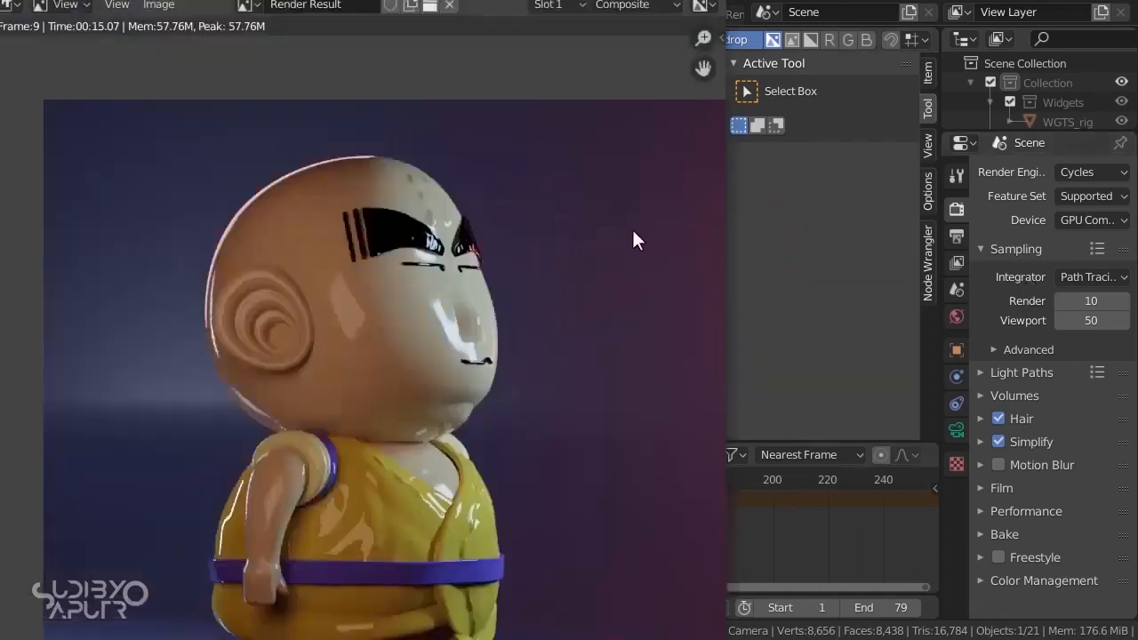
click(861, 267)
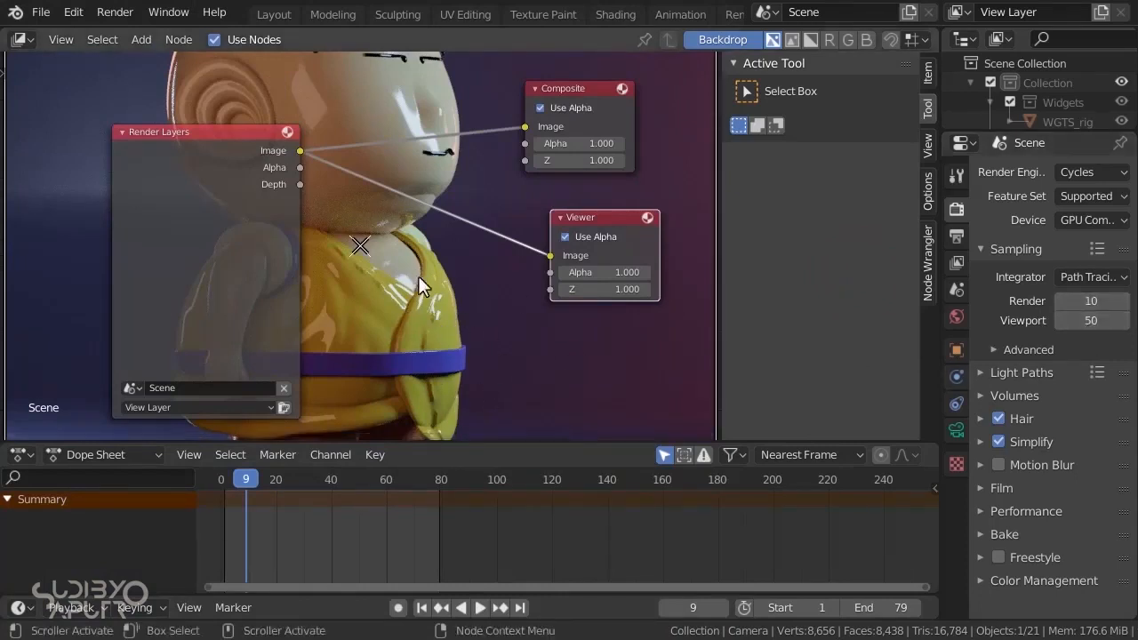
Set the render tile size to 254 in both X and Y in the Performance settings
middle_drag(400, 207, 333, 182)
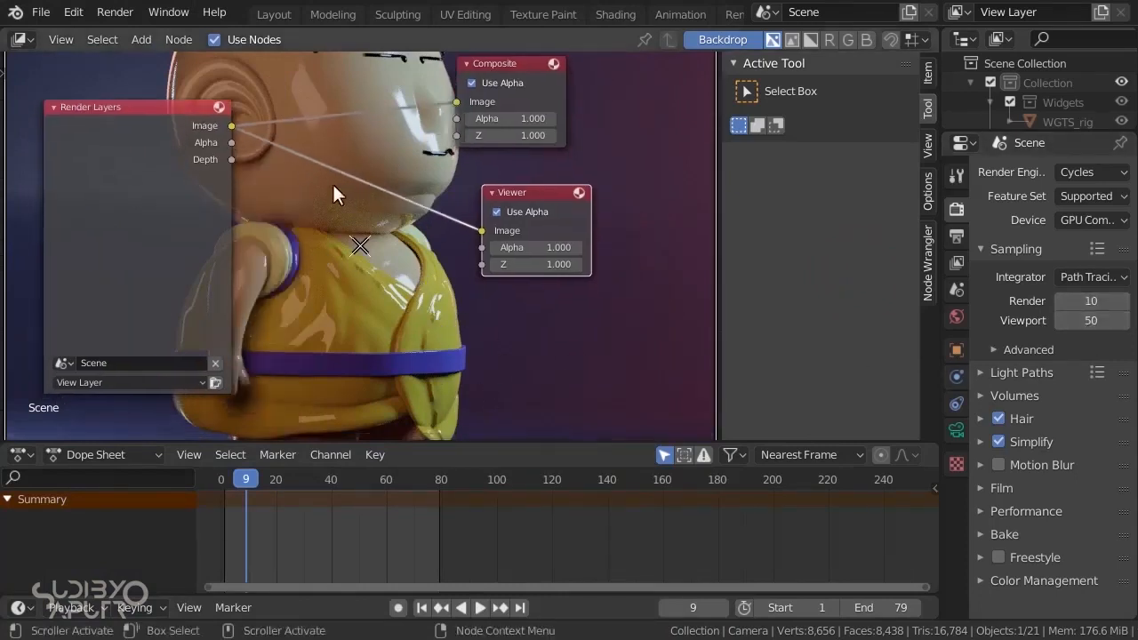
click(1087, 303)
click(985, 313)
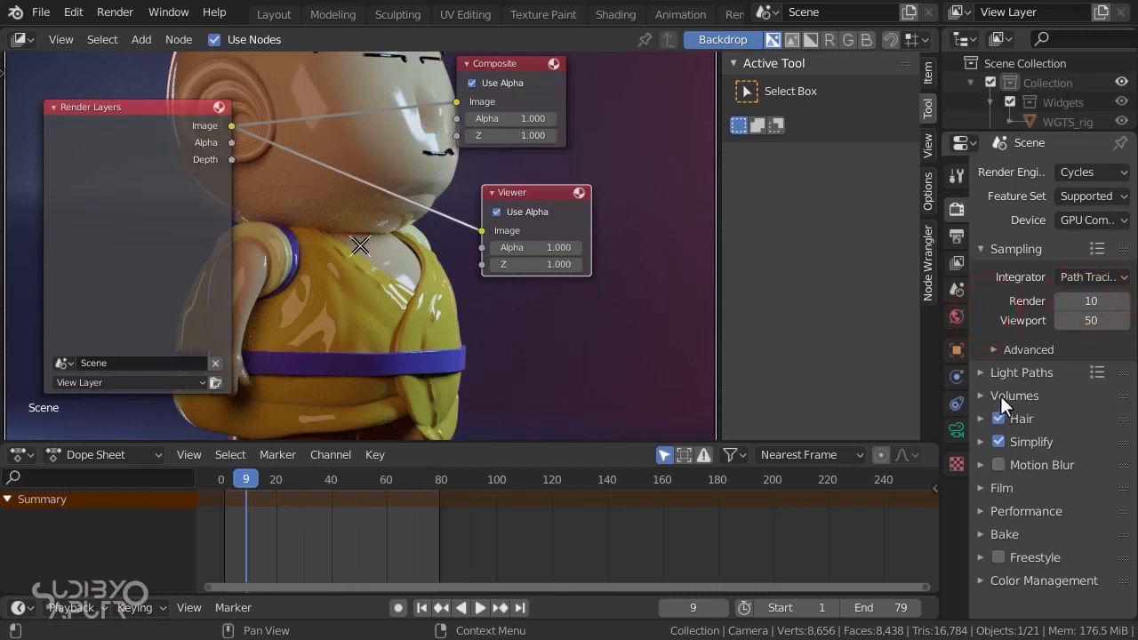
click(1004, 511)
scroll(1022, 510, down, 7)
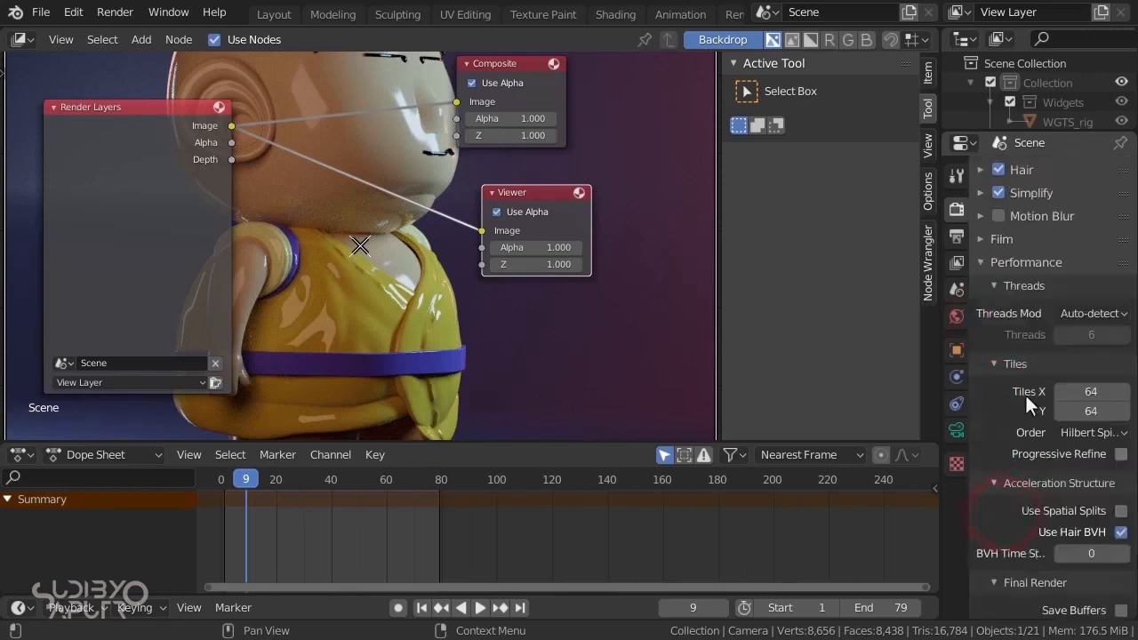
click(1089, 394)
click(993, 391)
click(1095, 391)
key(Tab)
text(254)
click(1002, 391)
scroll(1002, 391, up, 7)
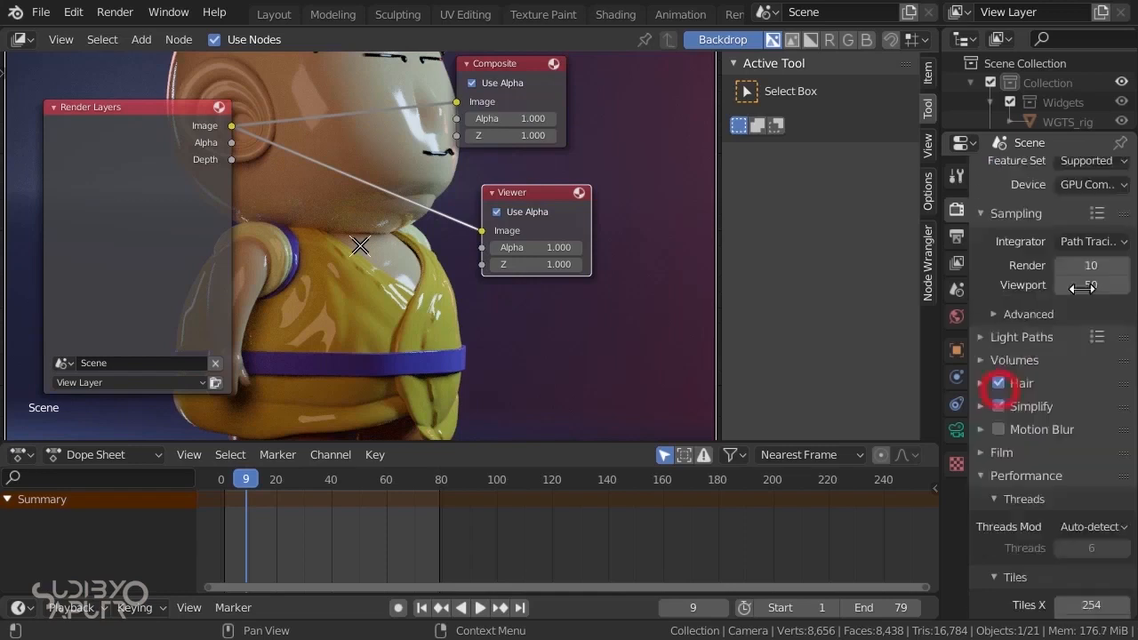
scroll(1059, 411, down, 8)
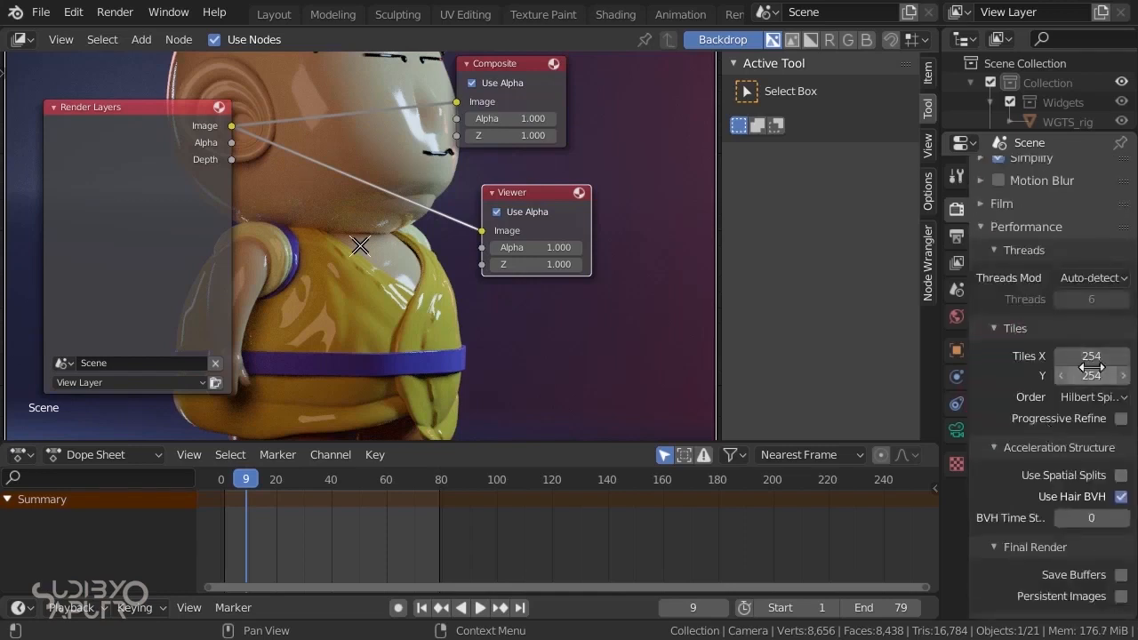
Render the current frame with the new tile size and return to the compositor nodes
scroll(458, 249, down, 1)
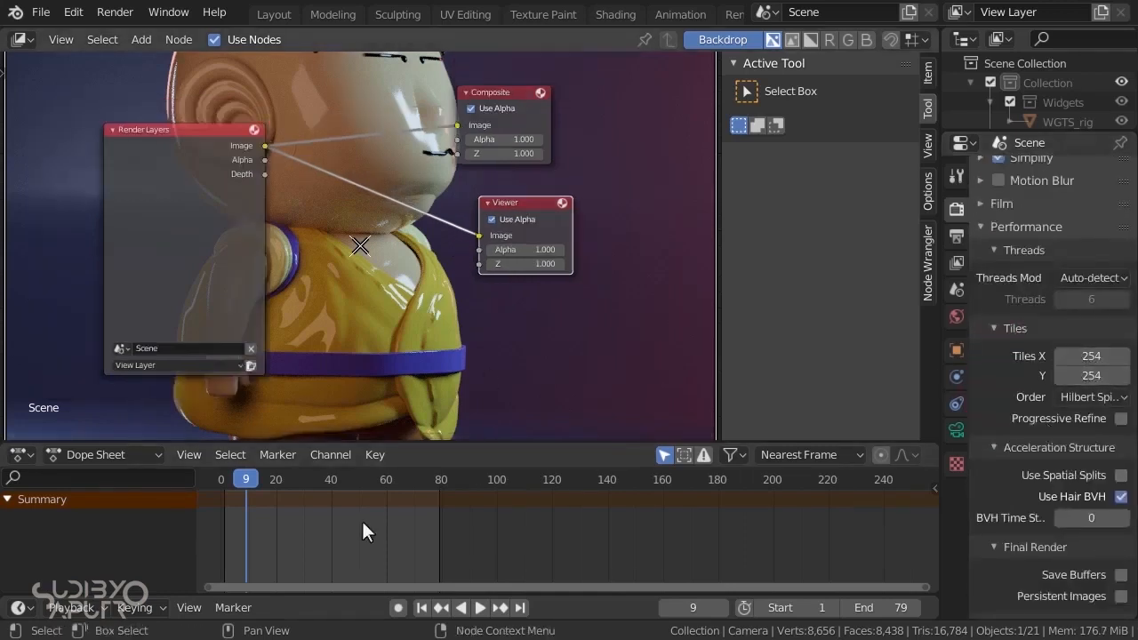
key(F12)
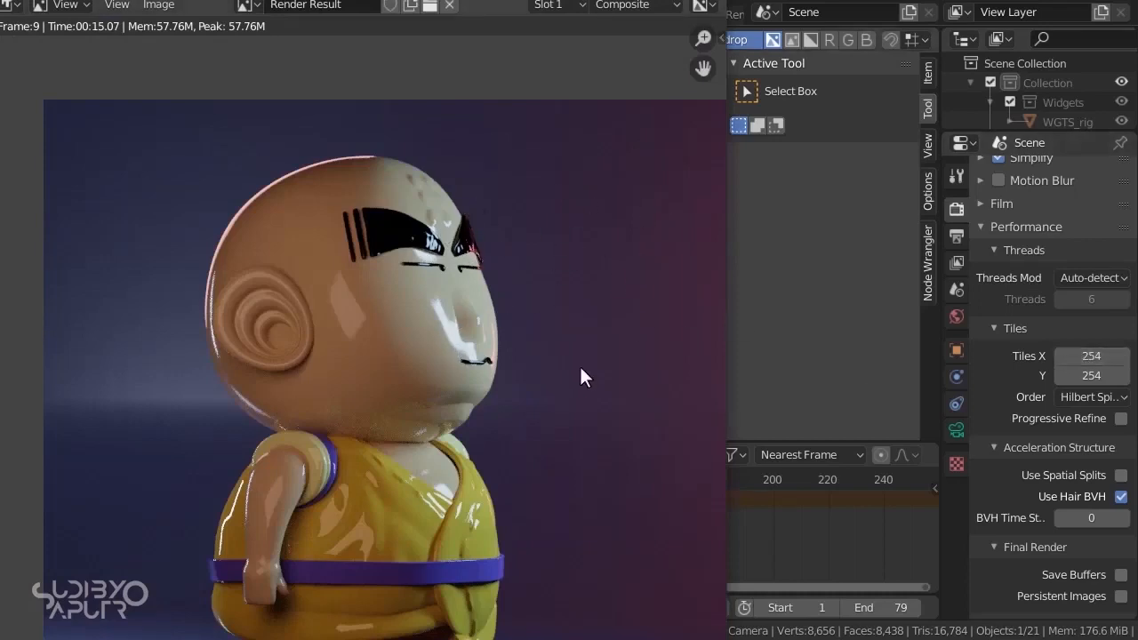
click(843, 289)
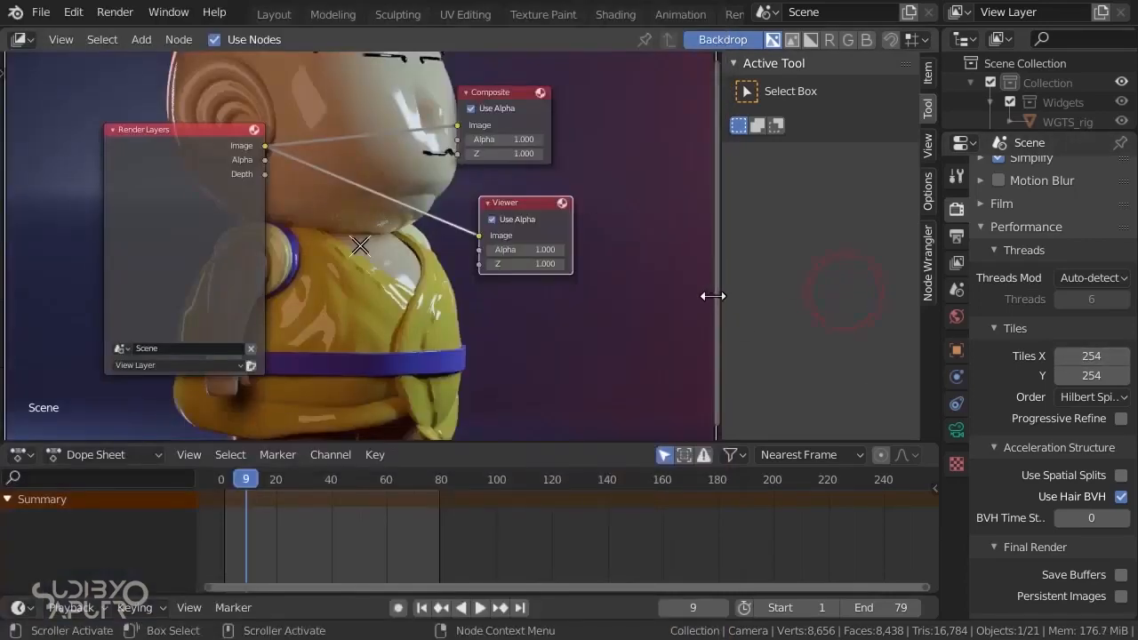
scroll(508, 274, down, 1)
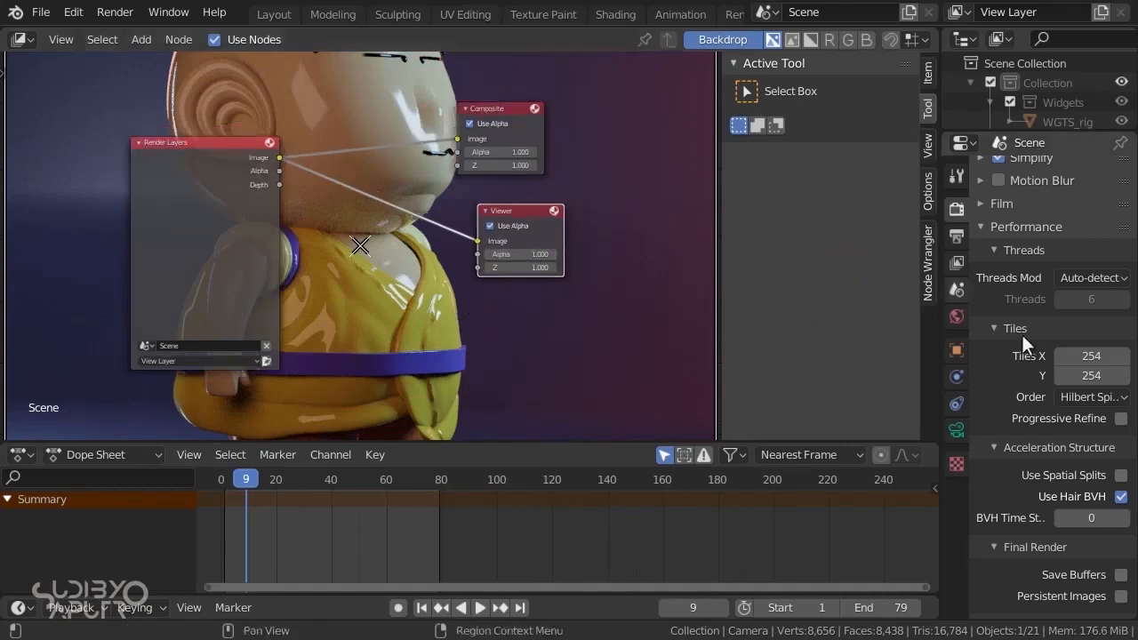
Enable the Denoising Data pass for the view layer so the Render Layers node offers the denoising outputs
click(957, 264)
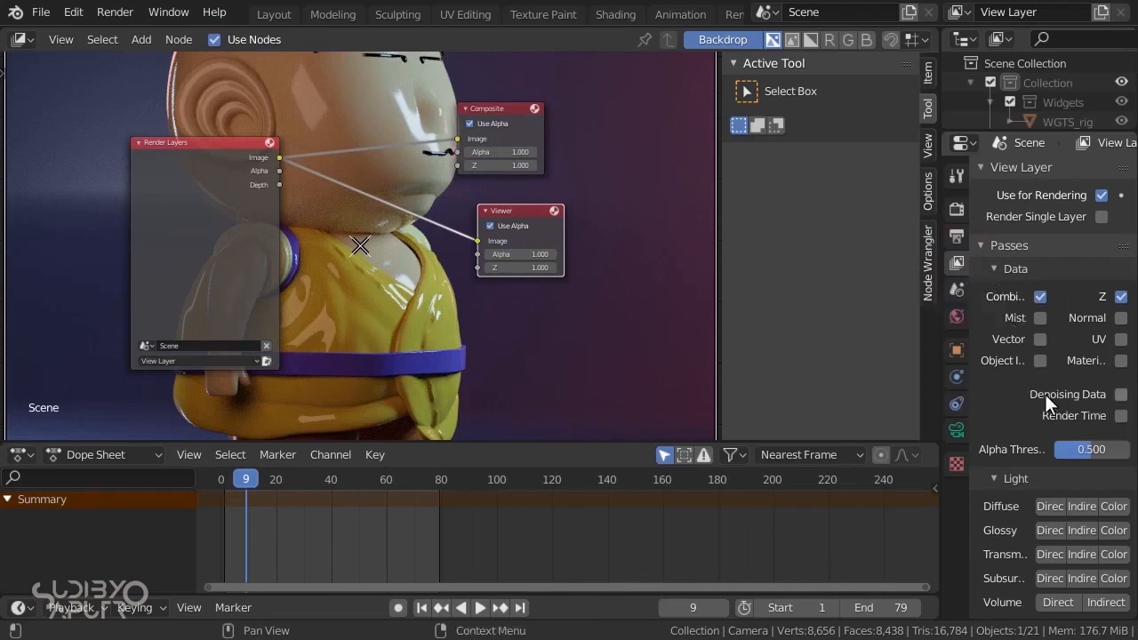
click(1121, 394)
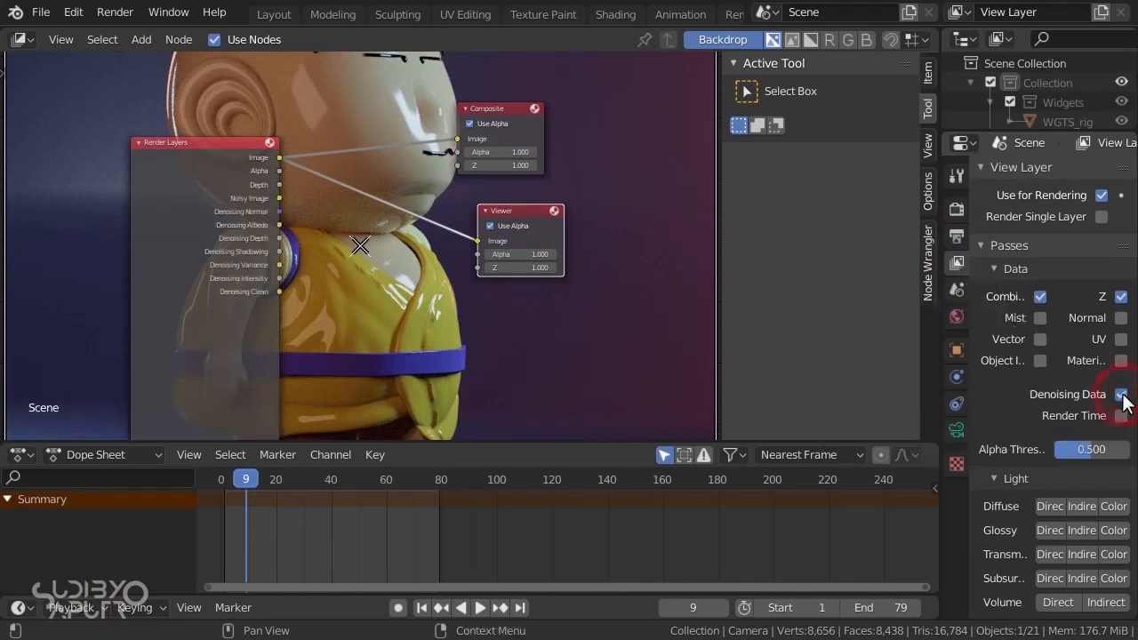
scroll(262, 123, up, 3)
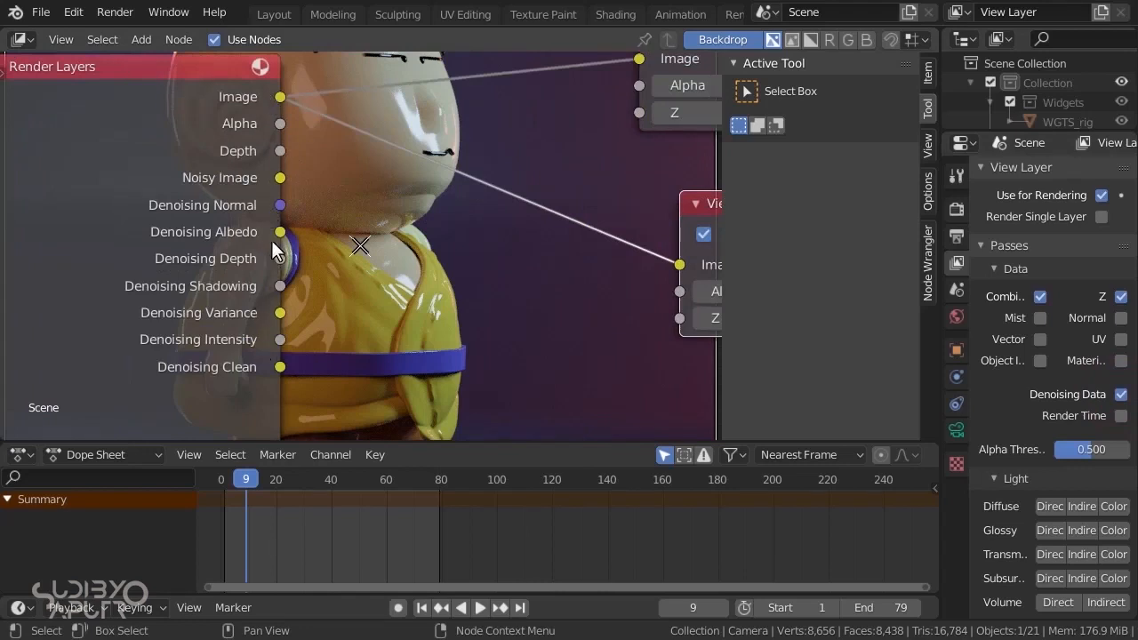
Add a Denoise node between the Render Layers node and the Viewer node
scroll(273, 260, down, 1)
key(shift+a)
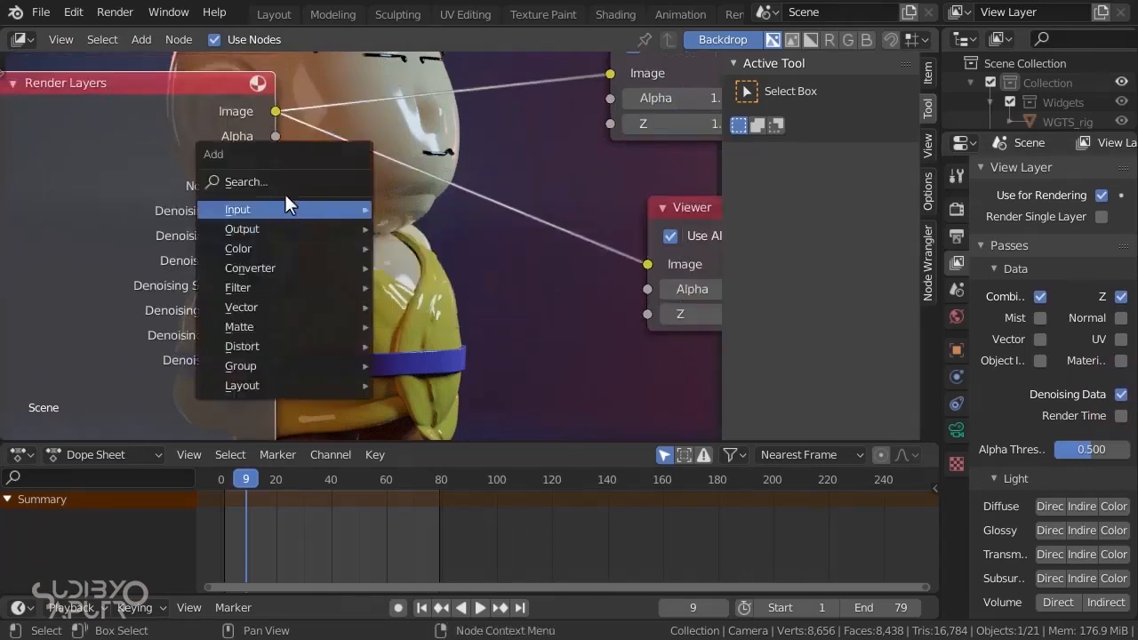
click(249, 180)
text(d)
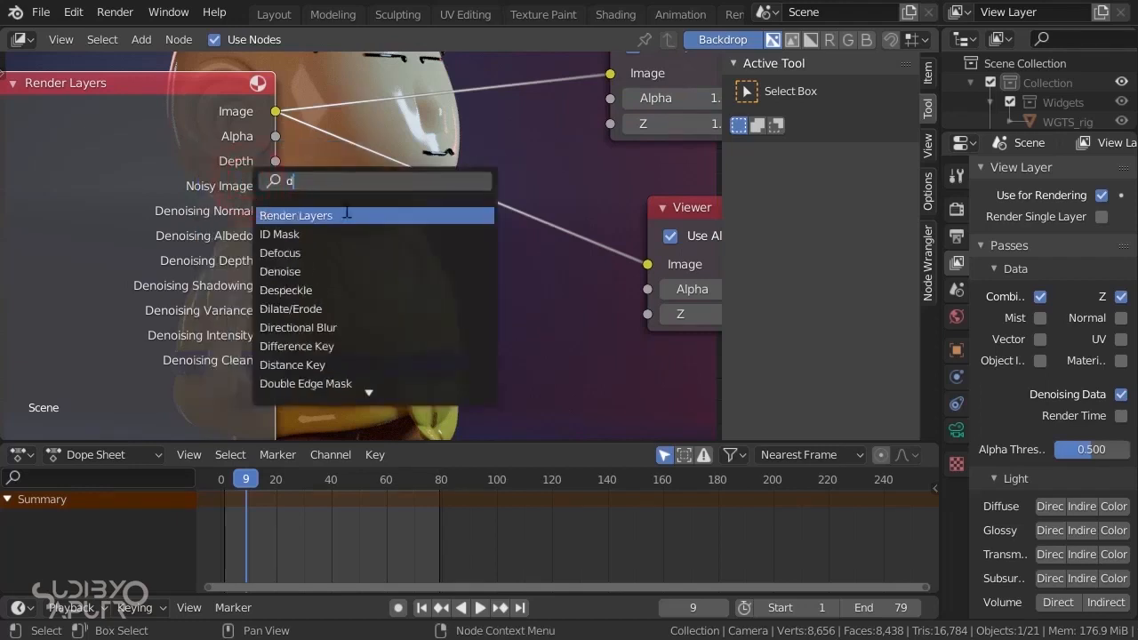
text(enoi)
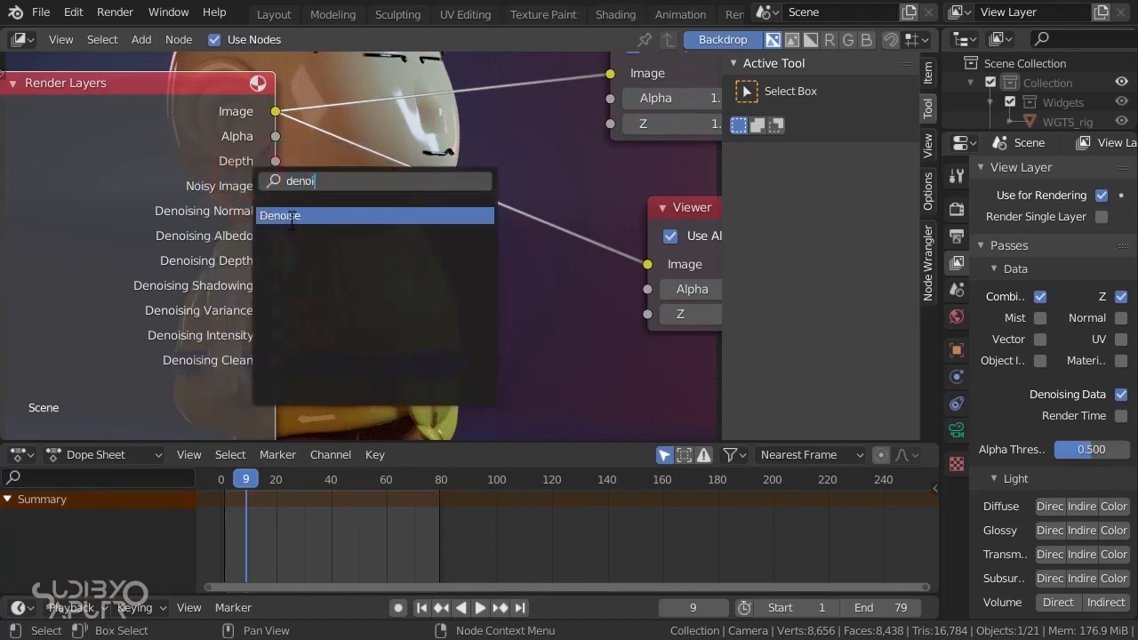
click(293, 216)
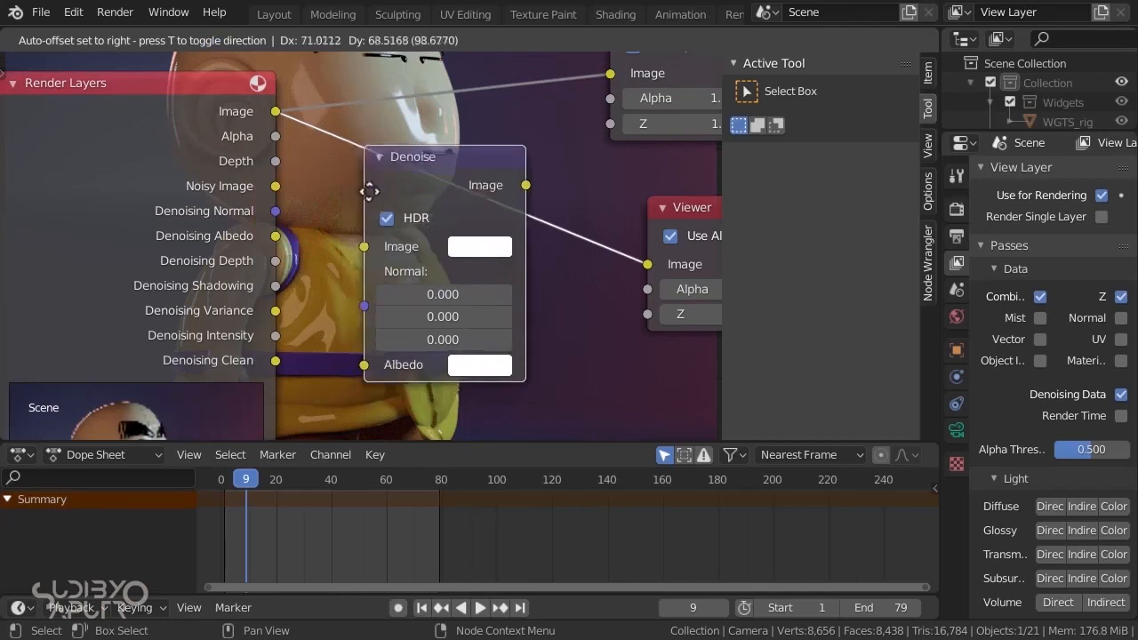
click(345, 242)
Move the Render Layers node away from the Denoise node and shift the Denoise node slightly to make room for links
scroll(370, 258, down, 2)
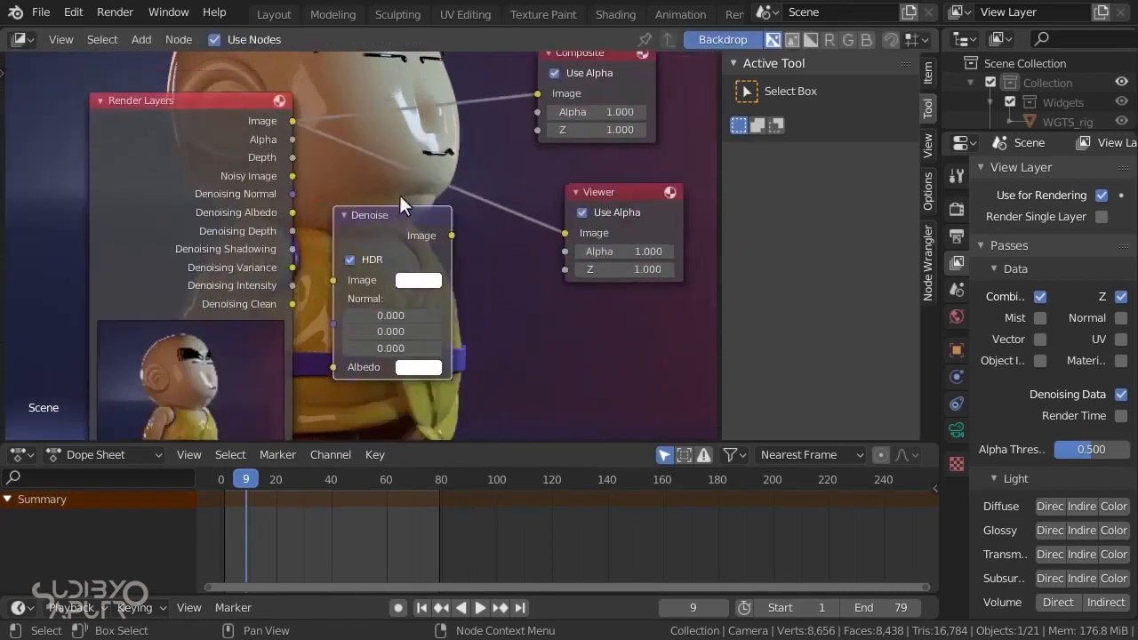
drag(237, 131, 159, 123)
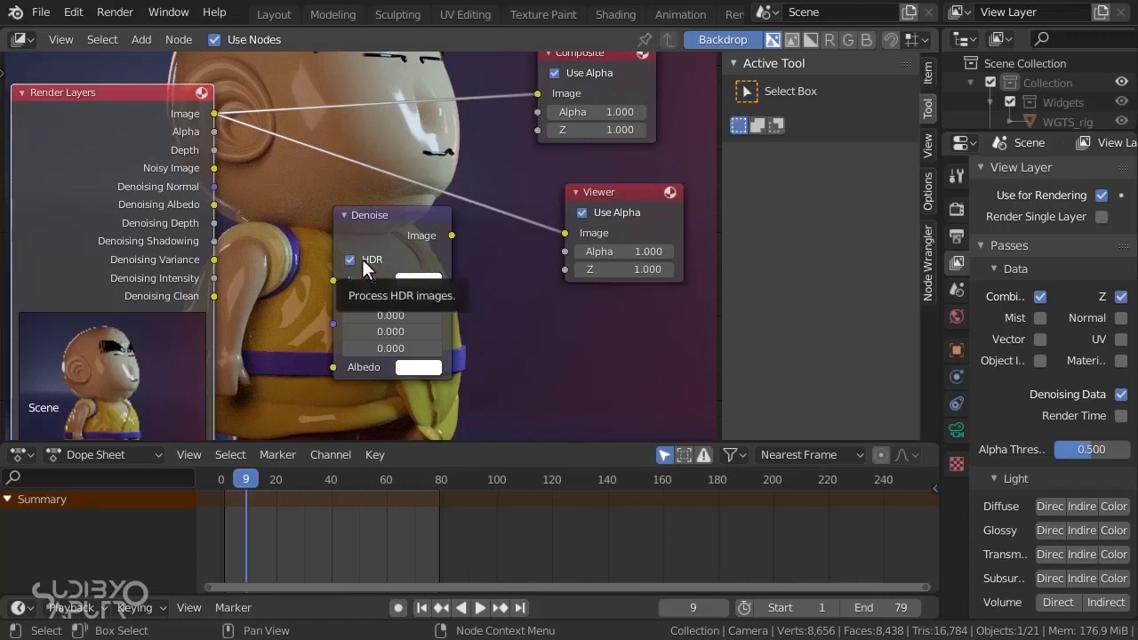
click(350, 258)
drag(377, 215, 358, 204)
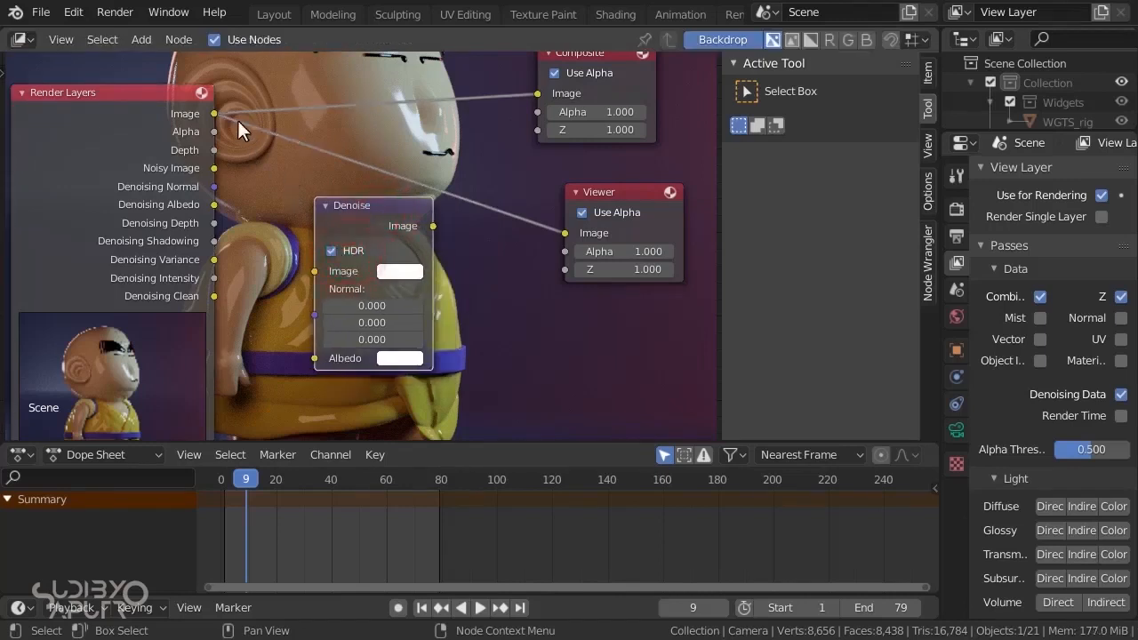
Link Render Layers' Image, Denoising Normal and Denoising Albedo to the matching Denoise inputs, and the Denoise output to the Composite and Viewer image inputs
drag(214, 112, 315, 271)
drag(214, 186, 316, 316)
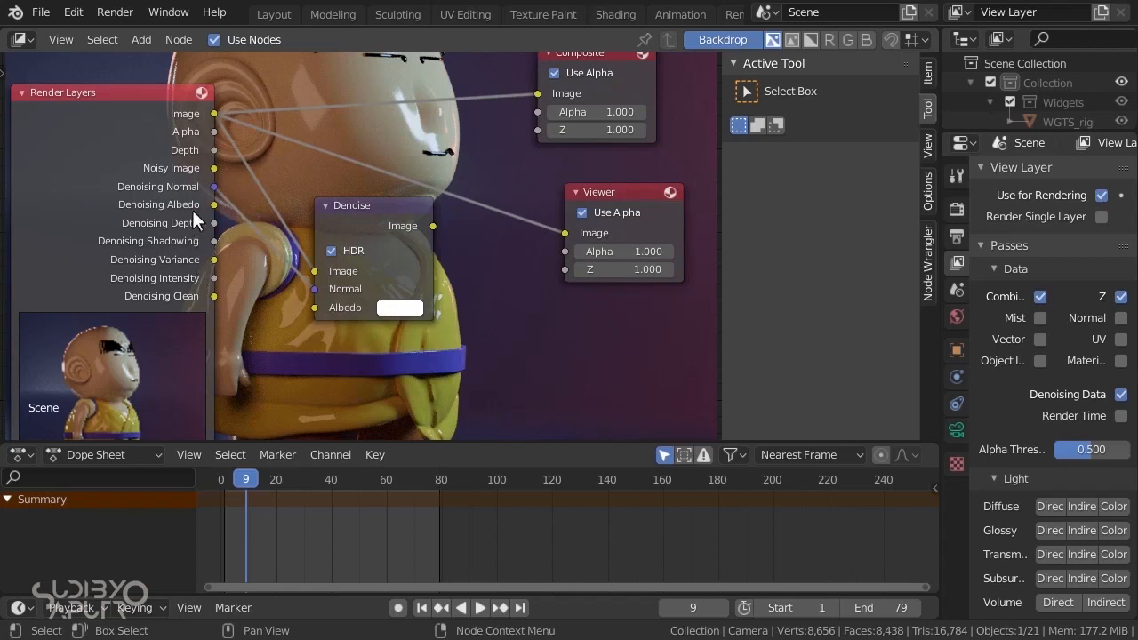
drag(214, 204, 315, 306)
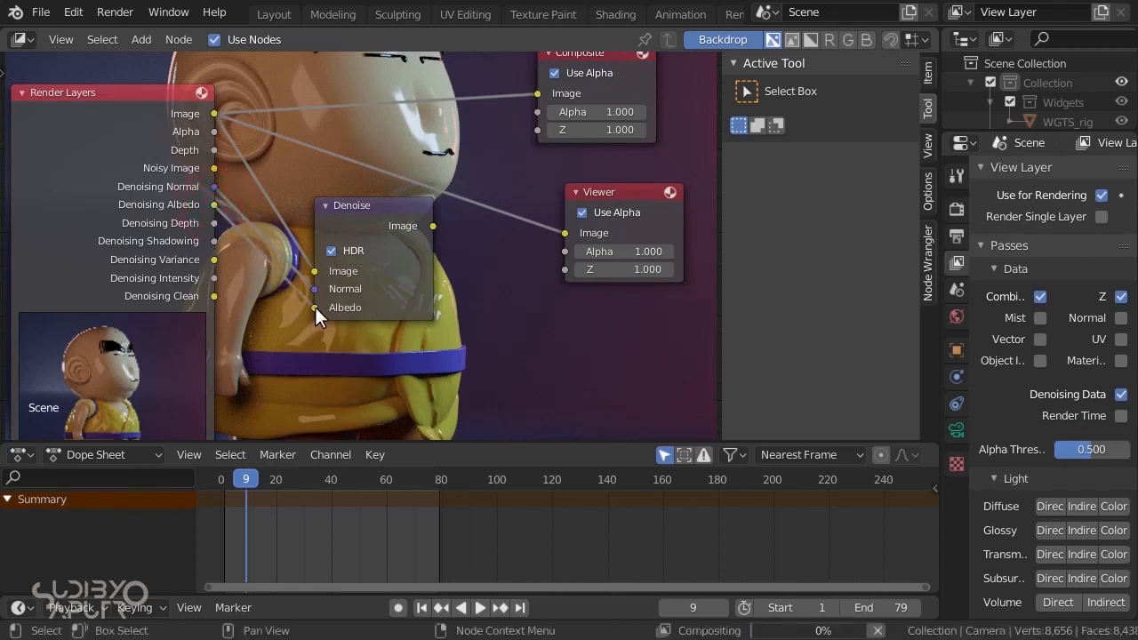
drag(432, 222, 538, 93)
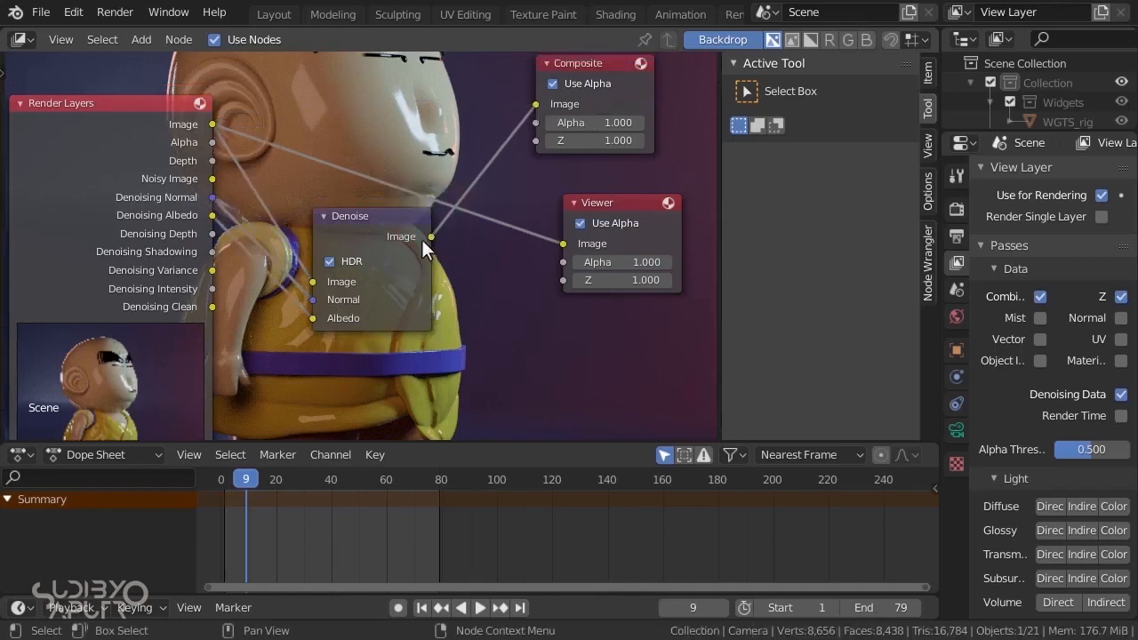
drag(431, 236, 563, 244)
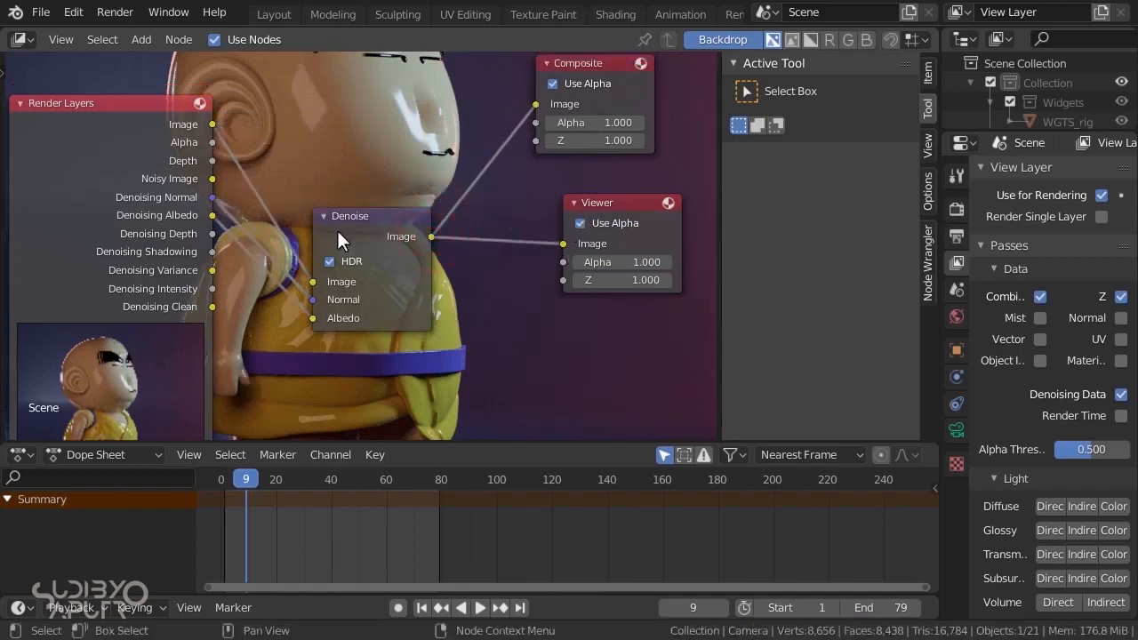
Shrink the compositor backdrop and clear the nodes from the face to check the whole denoised character
scroll(337, 229, down, 1)
key(v)
key(v)
key(v)
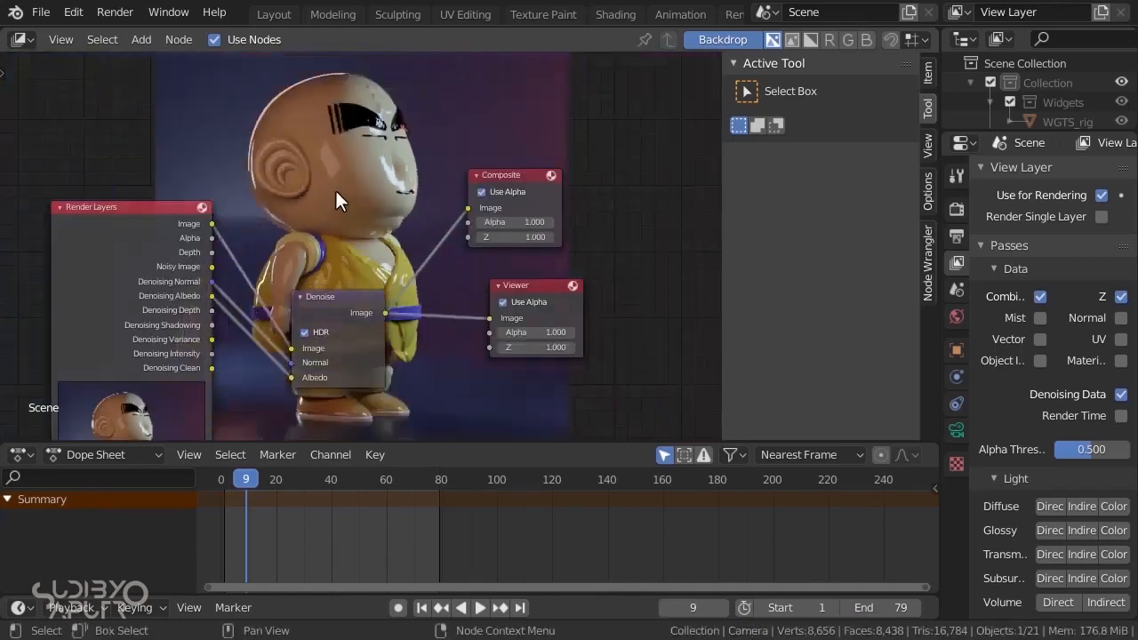
middle_drag(311, 211, 272, 160)
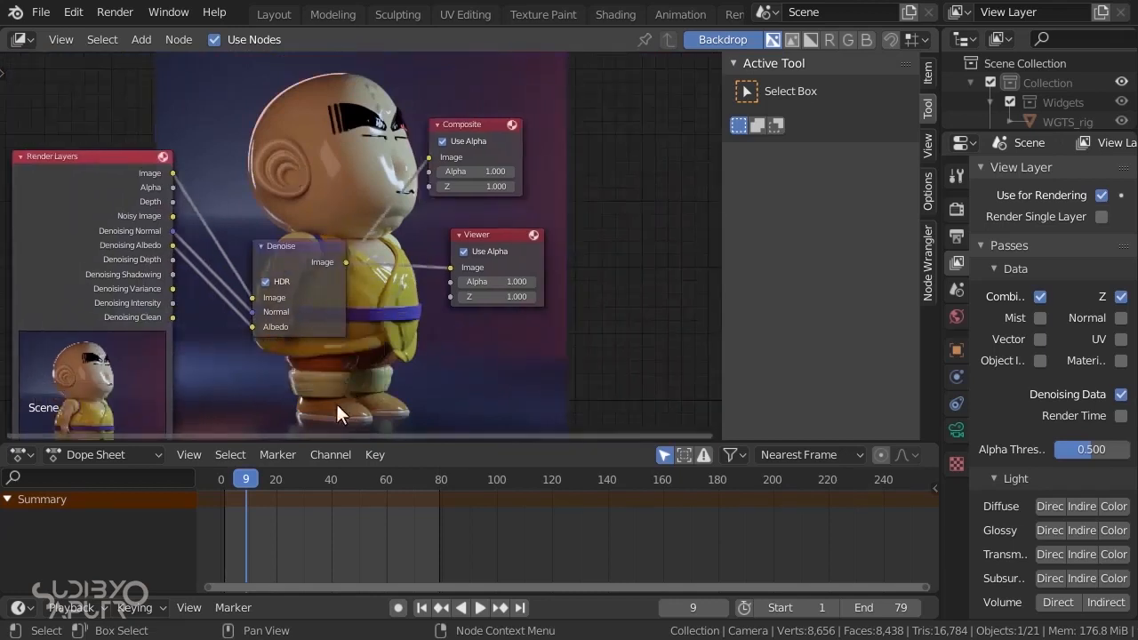
Open the render result in its own window and examine the denoised character's feet and floor reflections up close
key(F11)
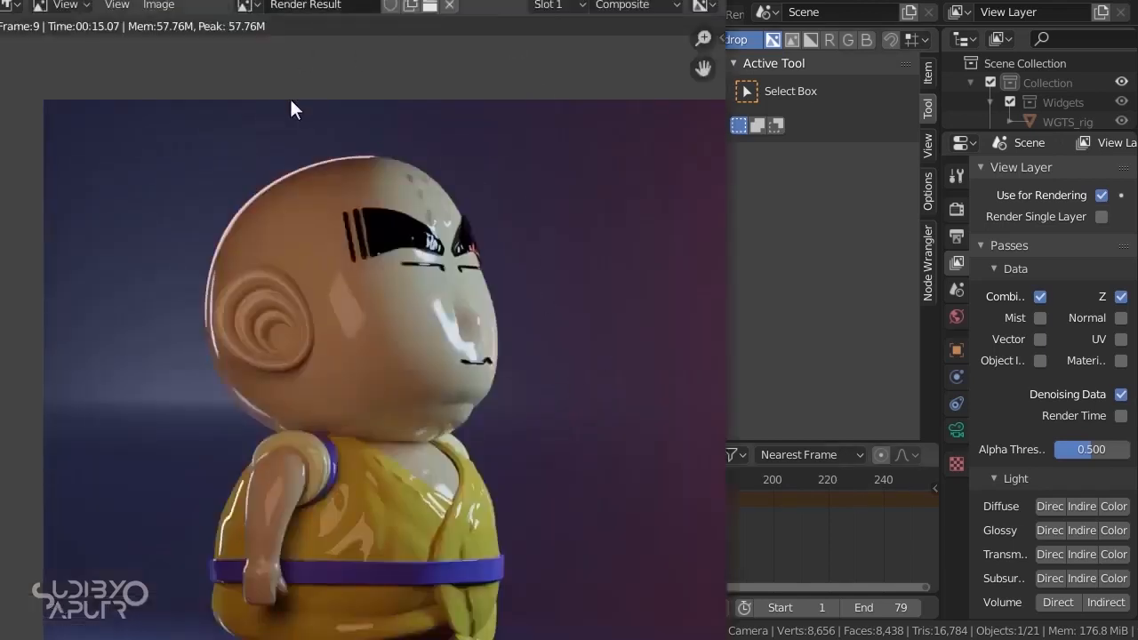
drag(726, 2, 496, 265)
drag(293, 278, 495, 54)
scroll(454, 155, down, 1)
scroll(430, 258, down, 2)
scroll(417, 425, up, 5)
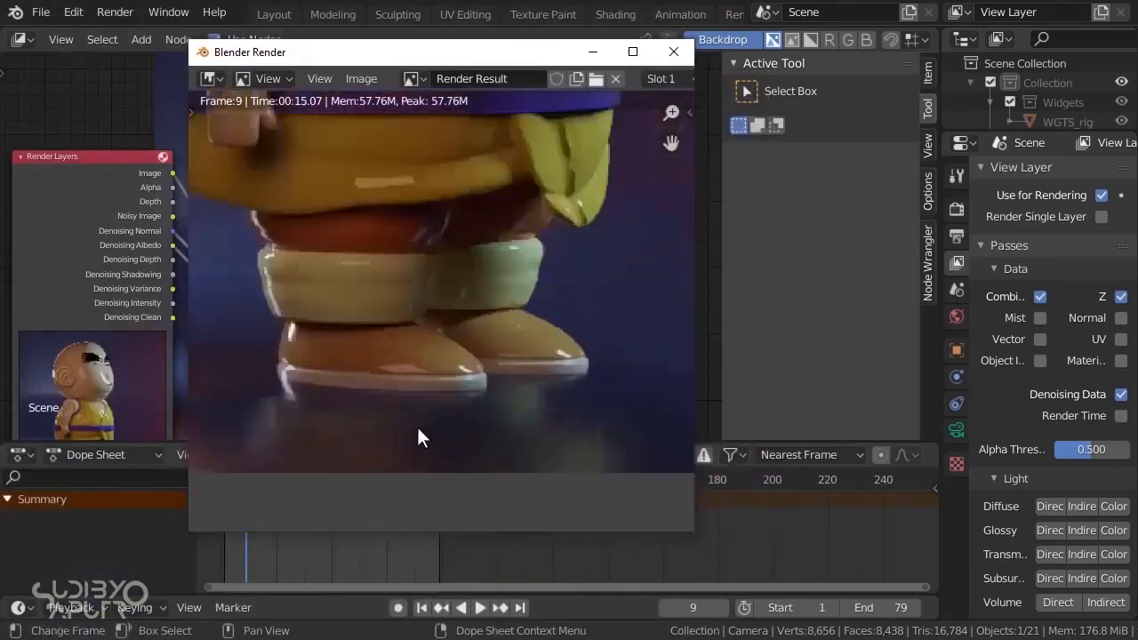
scroll(417, 425, up, 3)
scroll(444, 386, down, 3)
scroll(448, 384, up, 3)
scroll(611, 388, down, 1)
scroll(499, 373, down, 1)
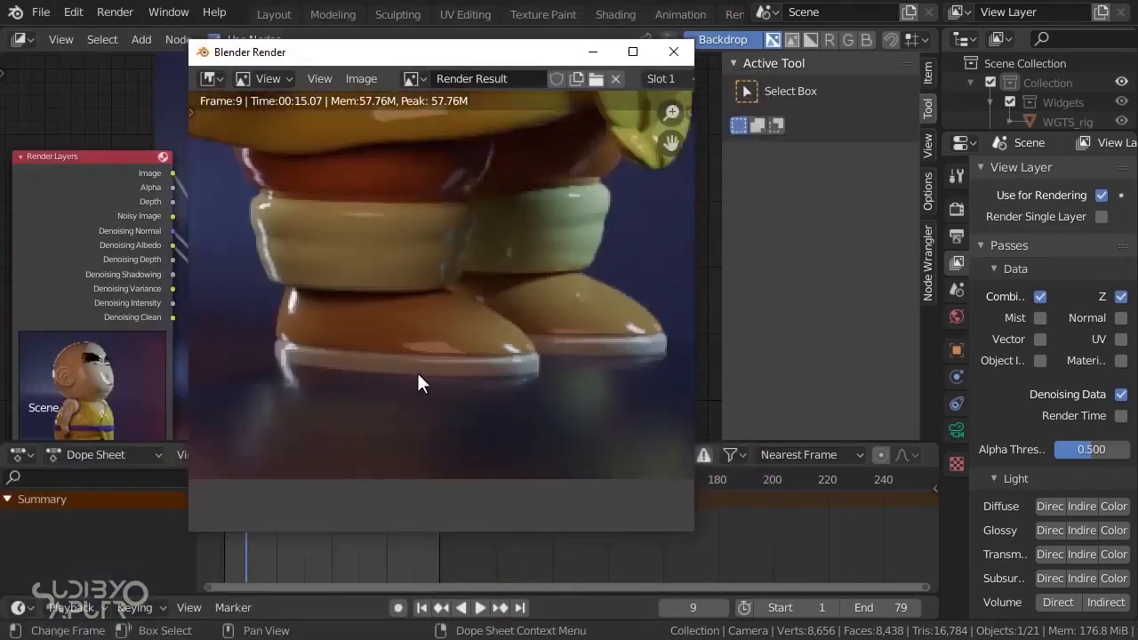
scroll(418, 320, down, 1)
scroll(434, 333, up, 2)
scroll(267, 276, down, 3)
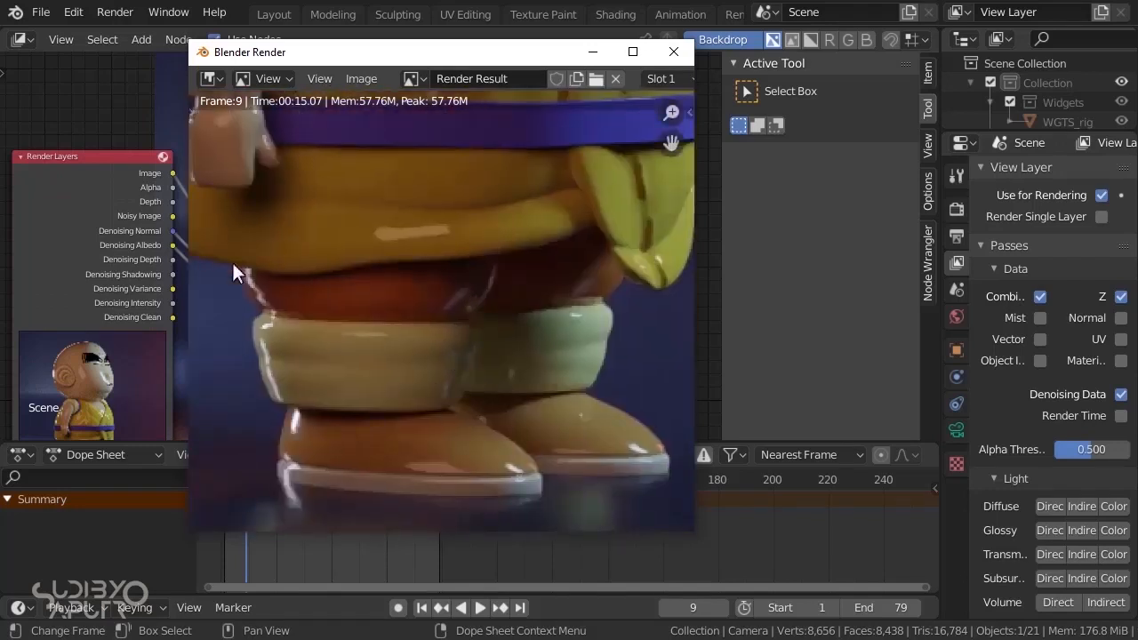
Enlarge the compositor backdrop on the character's feet and examine the denoised shoes and floor reflections
click(101, 200)
middle_drag(489, 261, 823, 235)
scroll(387, 253, down, 3)
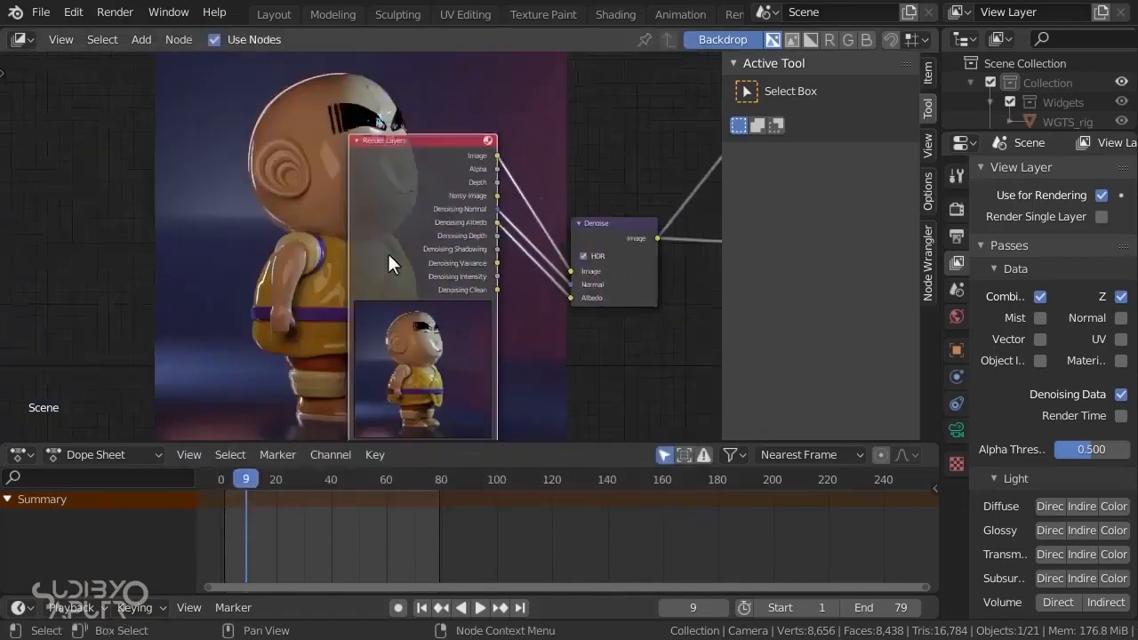
middle_drag(387, 258, 640, 267)
key(alt+v)
key(v)
alt+middle_drag(409, 304, 392, 189)
middle_drag(361, 400, 357, 281)
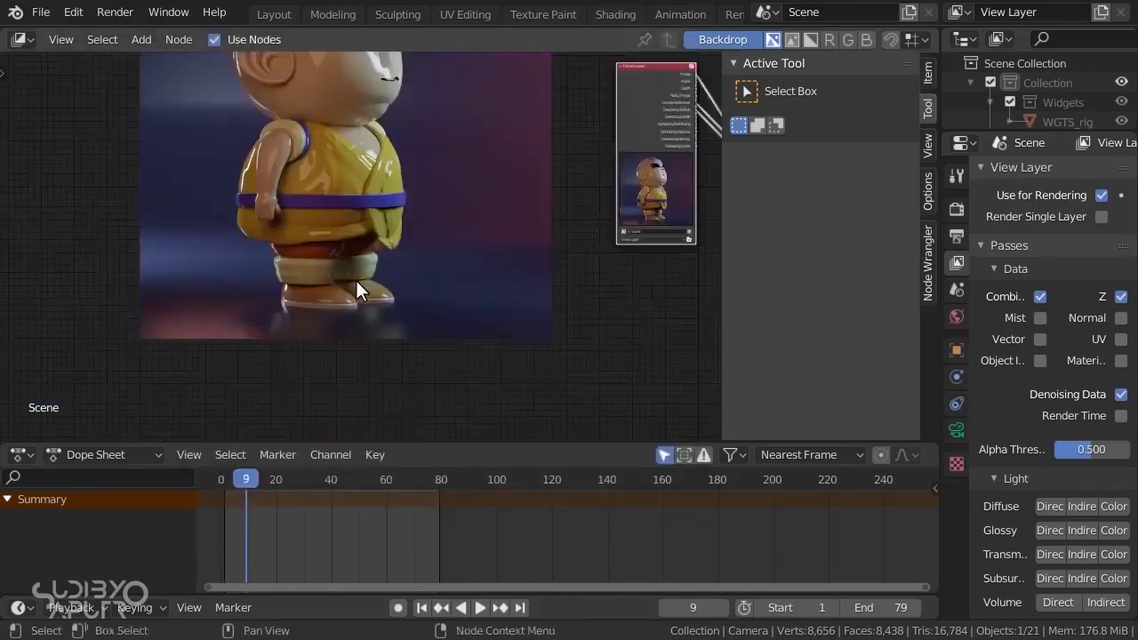
key(alt+v)
key(alt+v)
key(alt+v)
key(alt+v)
alt+middle_drag(332, 330, 350, 294)
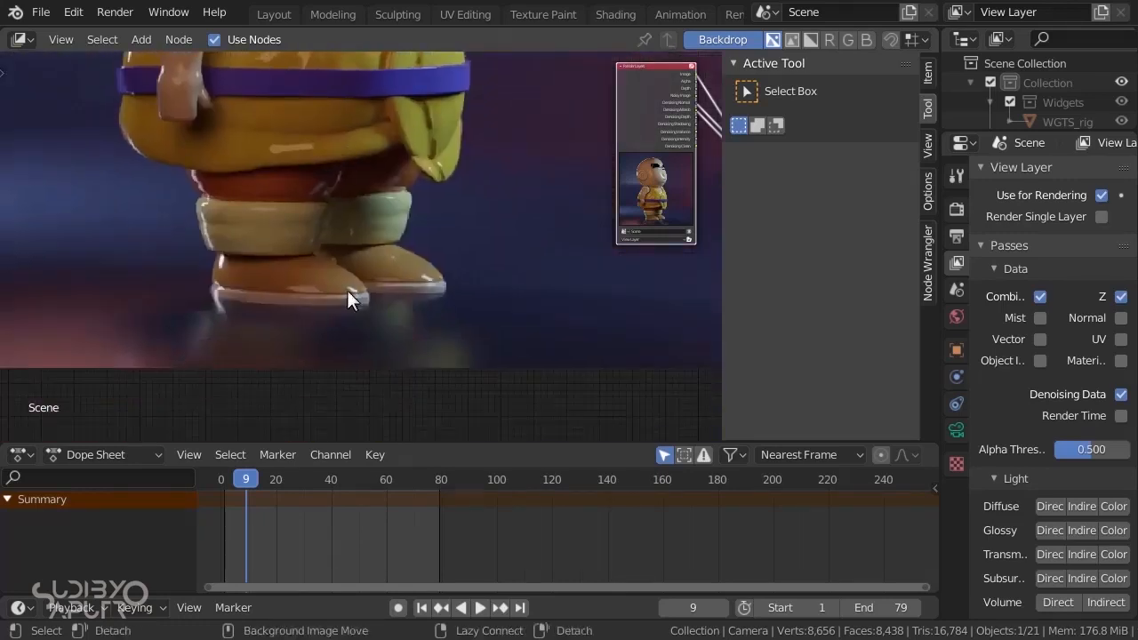
key(alt+v)
key(alt+v)
key(alt+v)
alt+middle_drag(355, 392, 439, 273)
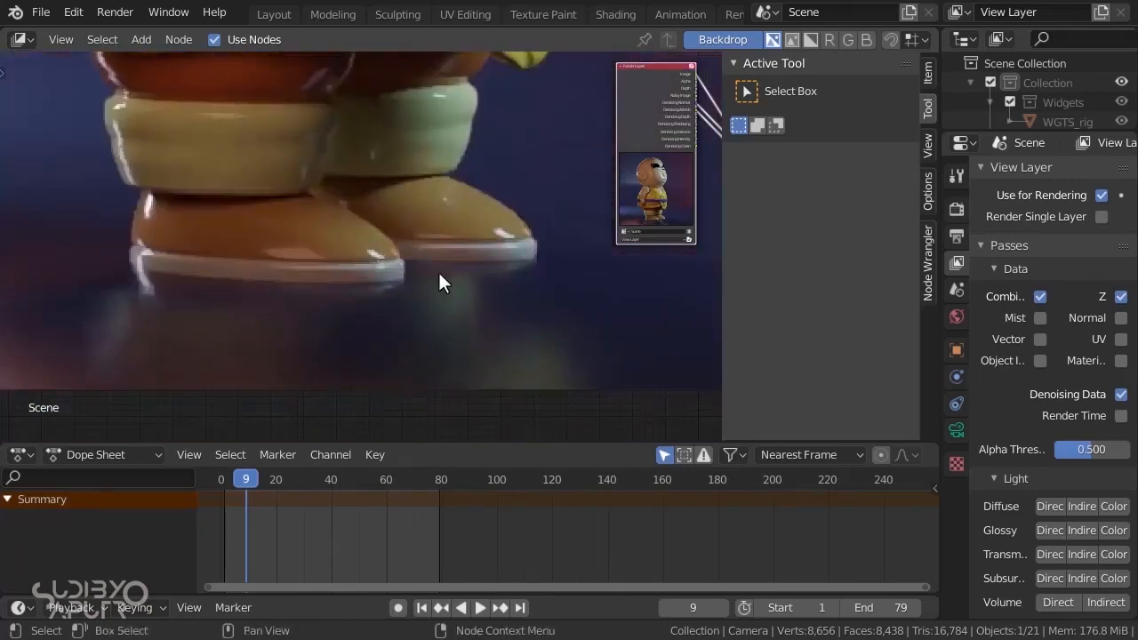
middle_drag(308, 258, 286, 284)
scroll(285, 284, down, 4)
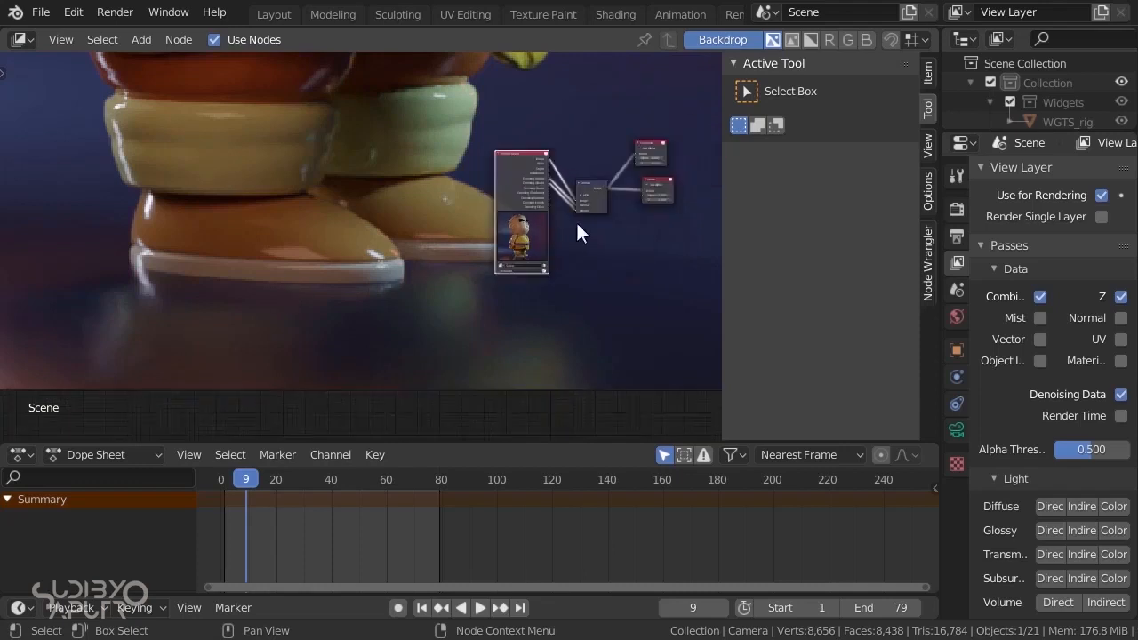
Compare the noisy and denoised feet by sending the Render Layers image to the Viewer, followed by the Denoise output
middle_drag(615, 172, 391, 295)
scroll(384, 300, up, 8)
scroll(366, 308, up, 2)
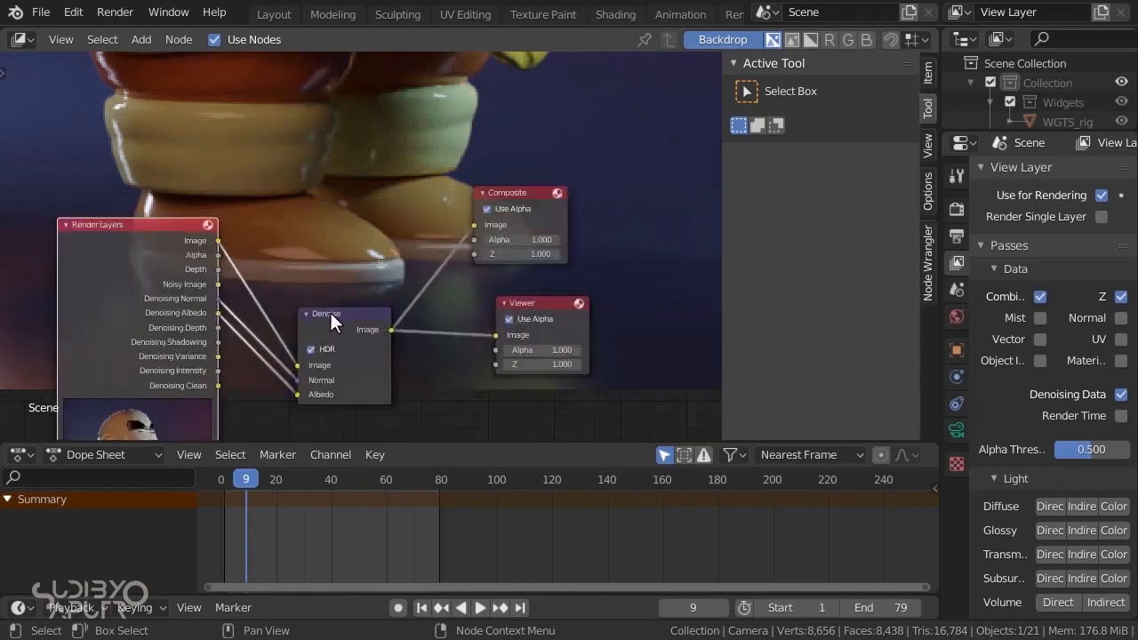
middle_drag(122, 254, 521, 236)
ctrl+shift+click(500, 212)
middle_drag(79, 305, 138, 316)
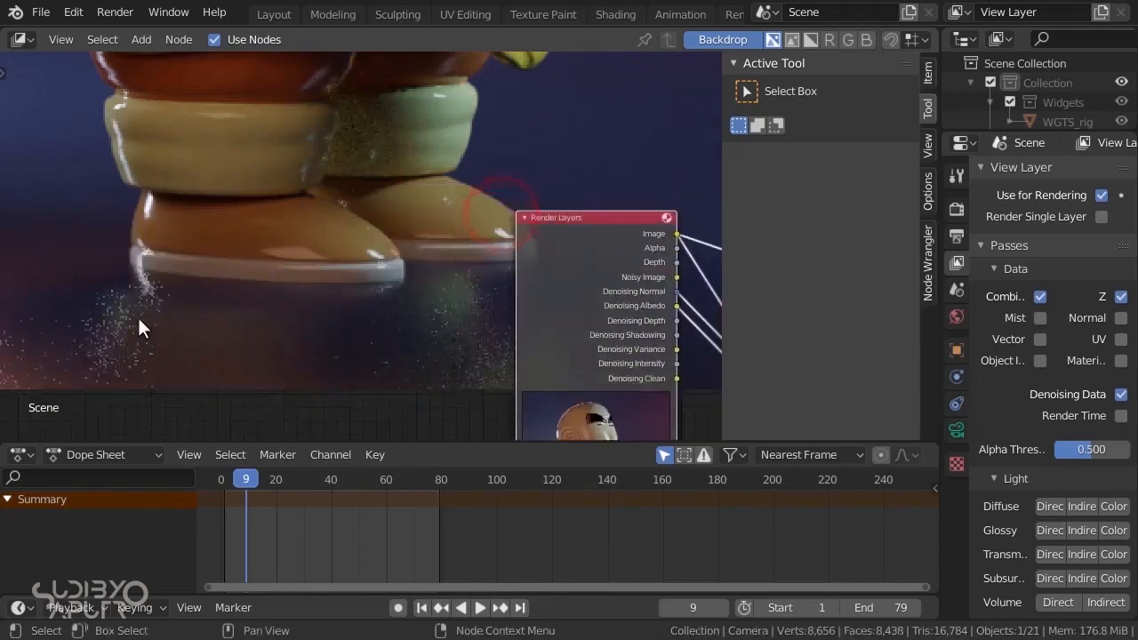
scroll(473, 323, down, 3)
middle_drag(582, 320, 507, 363)
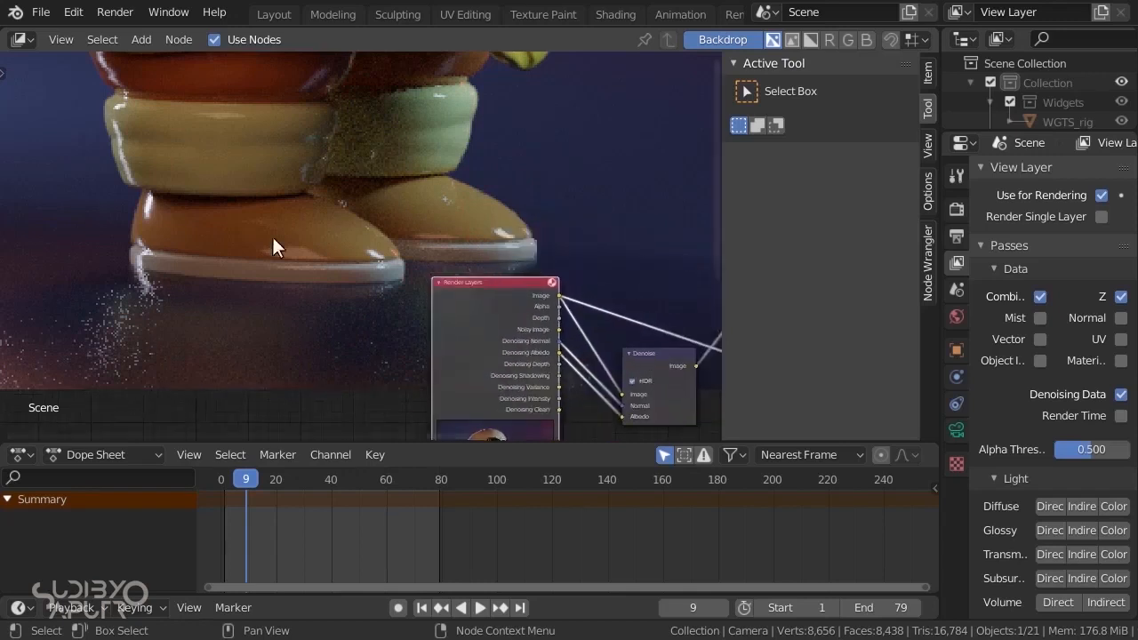
ctrl+shift+click(675, 364)
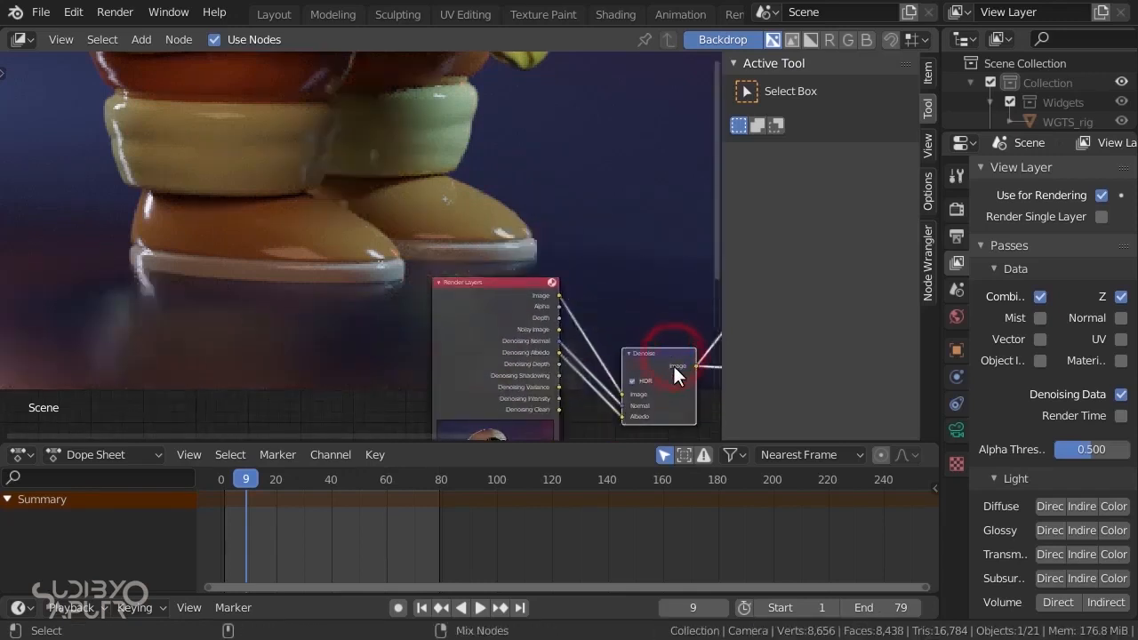
Examine the denoised result on the backdrop at several magnifications, from the shoes out to the whole character
alt+middle_drag(296, 224, 334, 228)
key(alt+v)
key(alt+v)
key(alt+v)
key(alt+v)
key(alt+v)
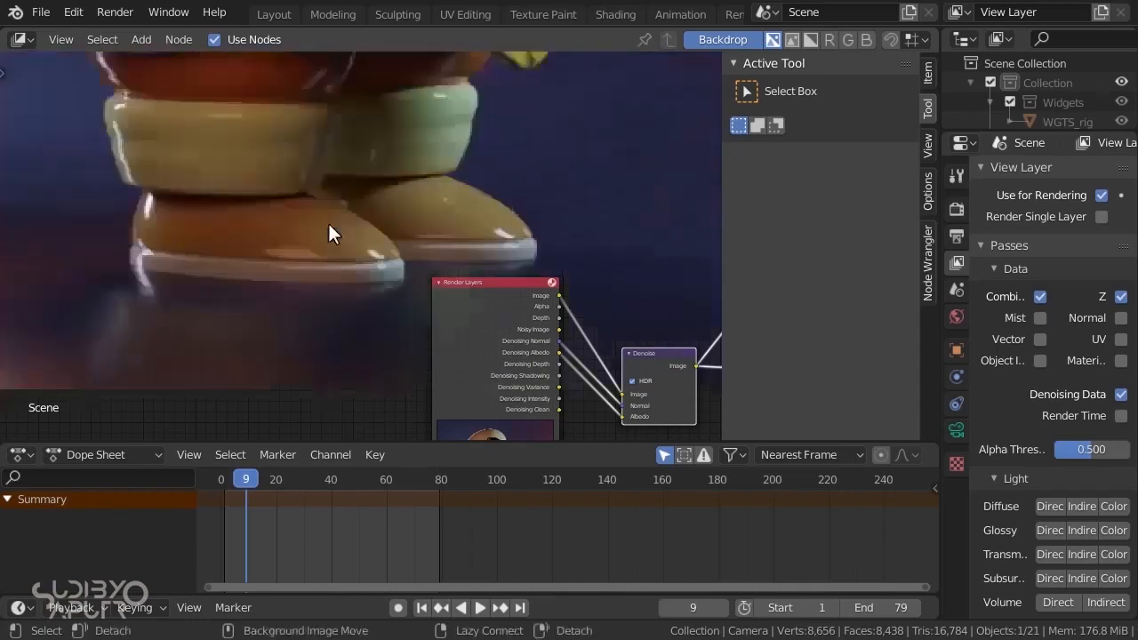
key(alt+v)
key(alt+v)
key(v)
key(v)
key(v)
key(v)
key(v)
key(v)
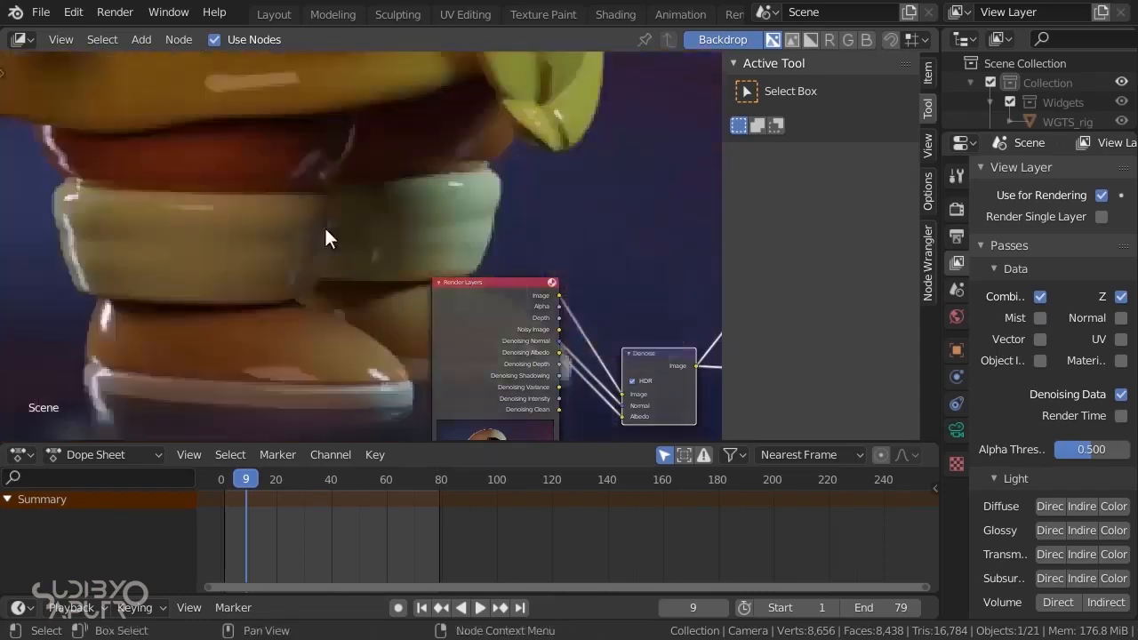
scroll(324, 238, down, 2)
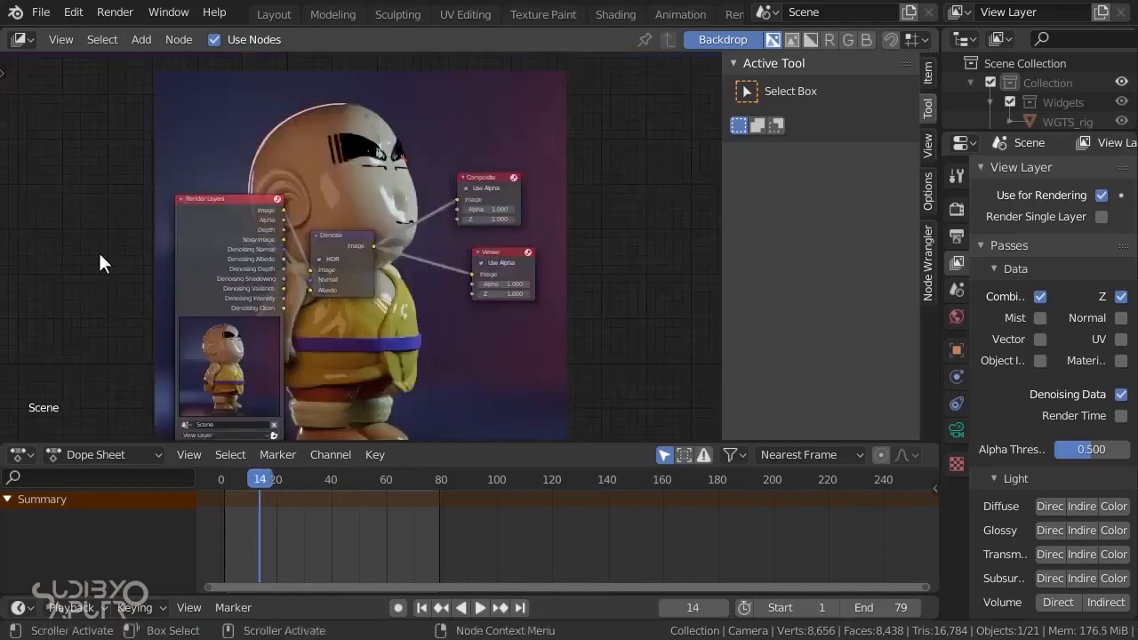
Insert an RGB Curves node on the link between the Denoise node and the Viewer node
scroll(407, 316, up, 2)
middle_drag(357, 317, 246, 275)
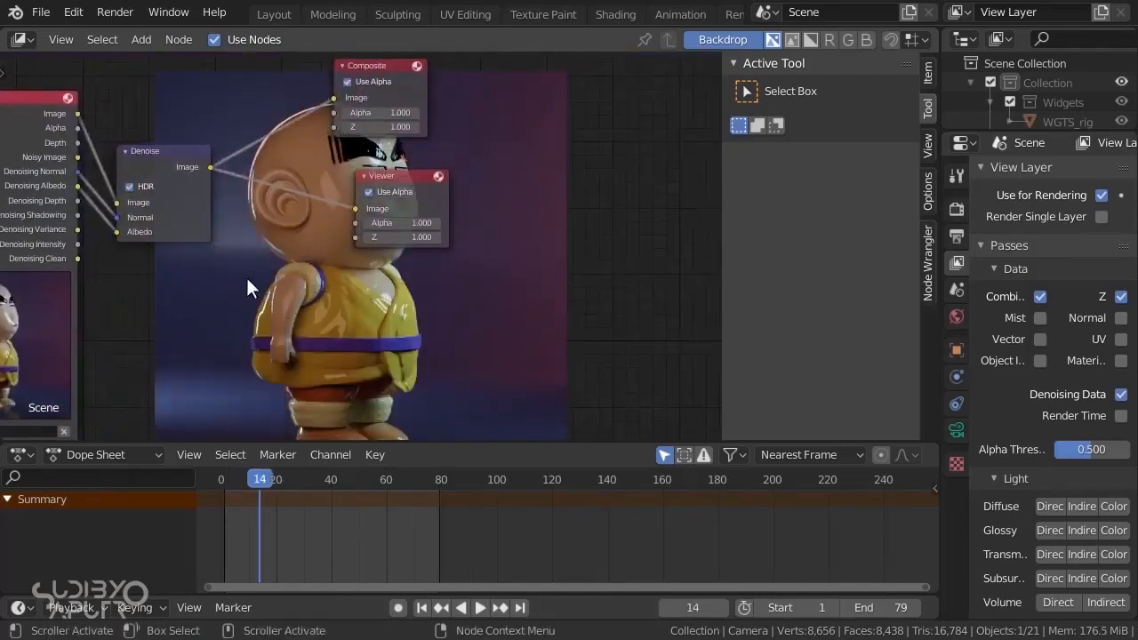
key(shift+a)
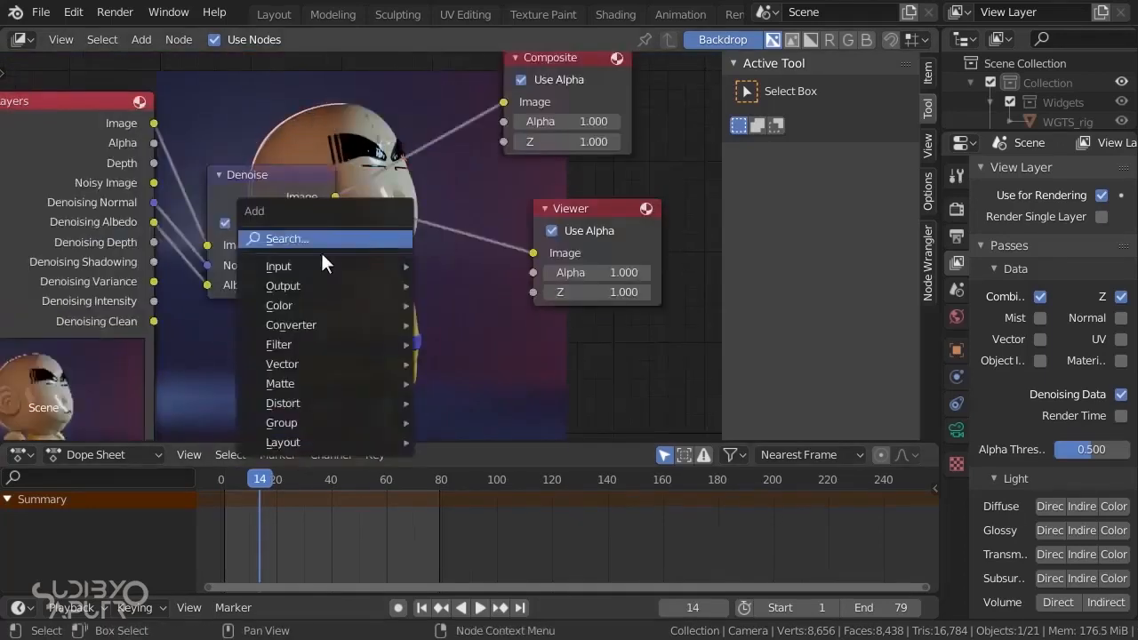
mouse_move(302, 285)
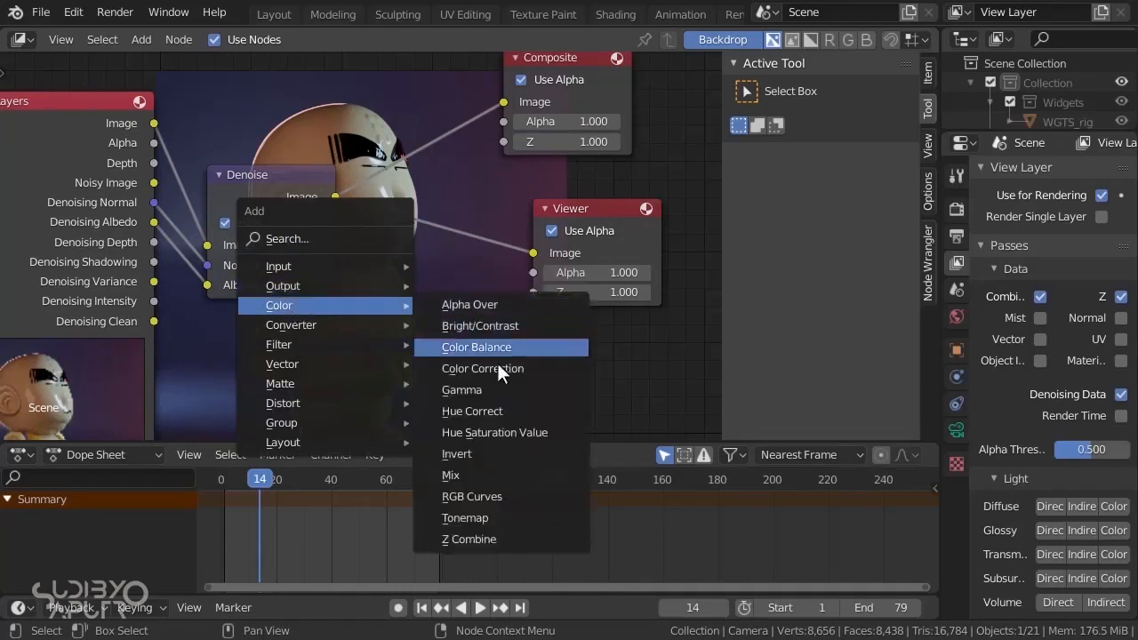
click(472, 496)
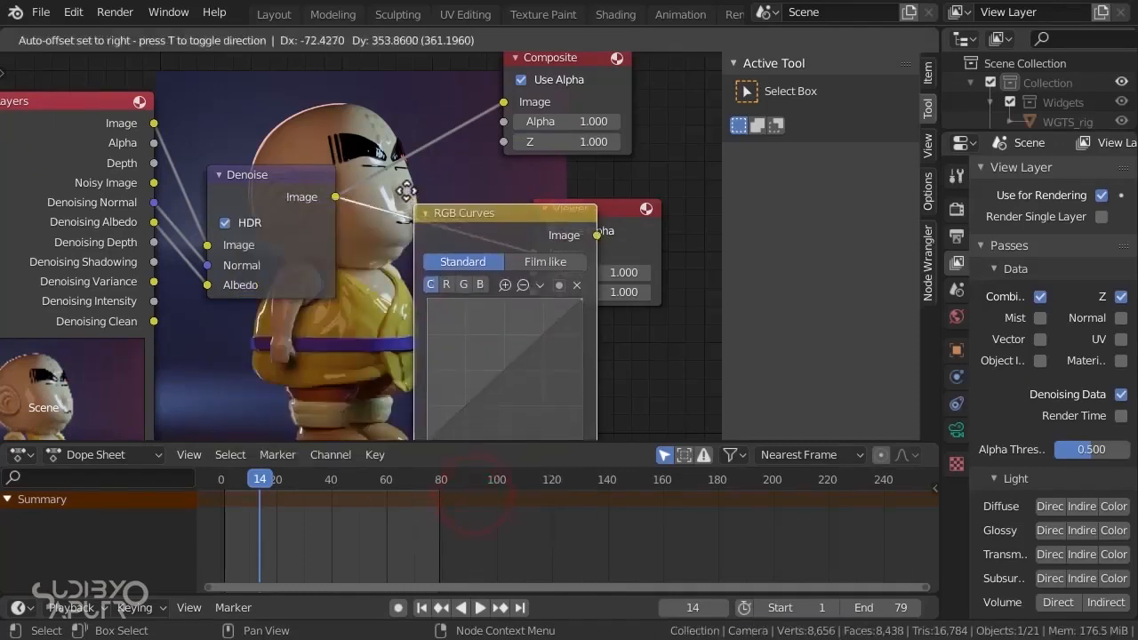
click(432, 219)
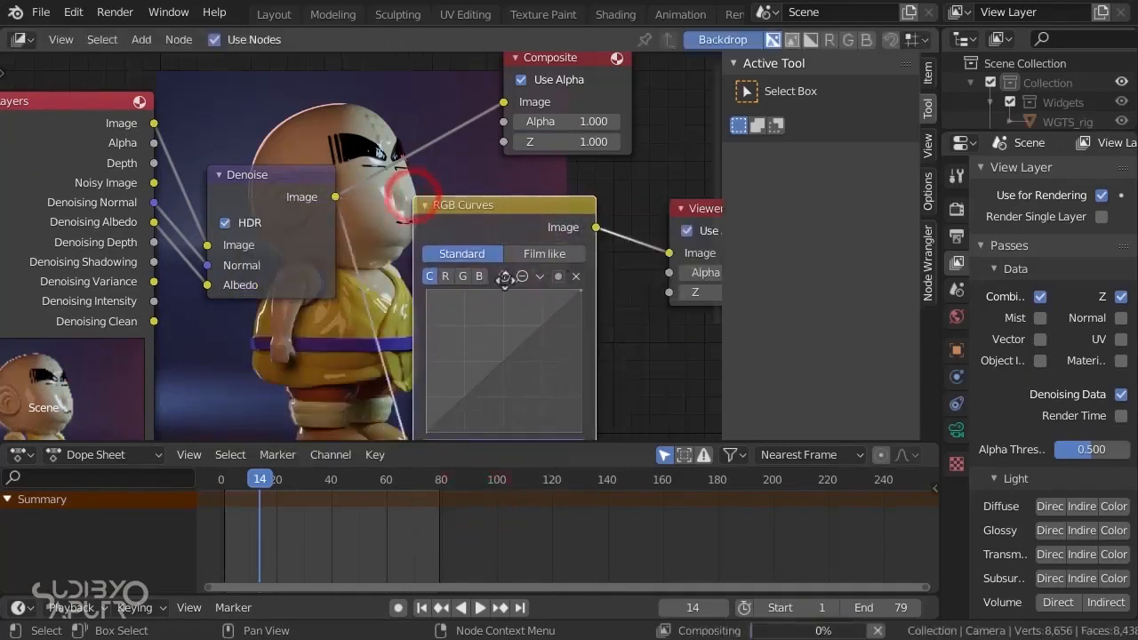
Set the RGB Curves node to Film like and shape its combined curve with points at about (0.28, 0.27) and (0.69, 0.80)
key(Home)
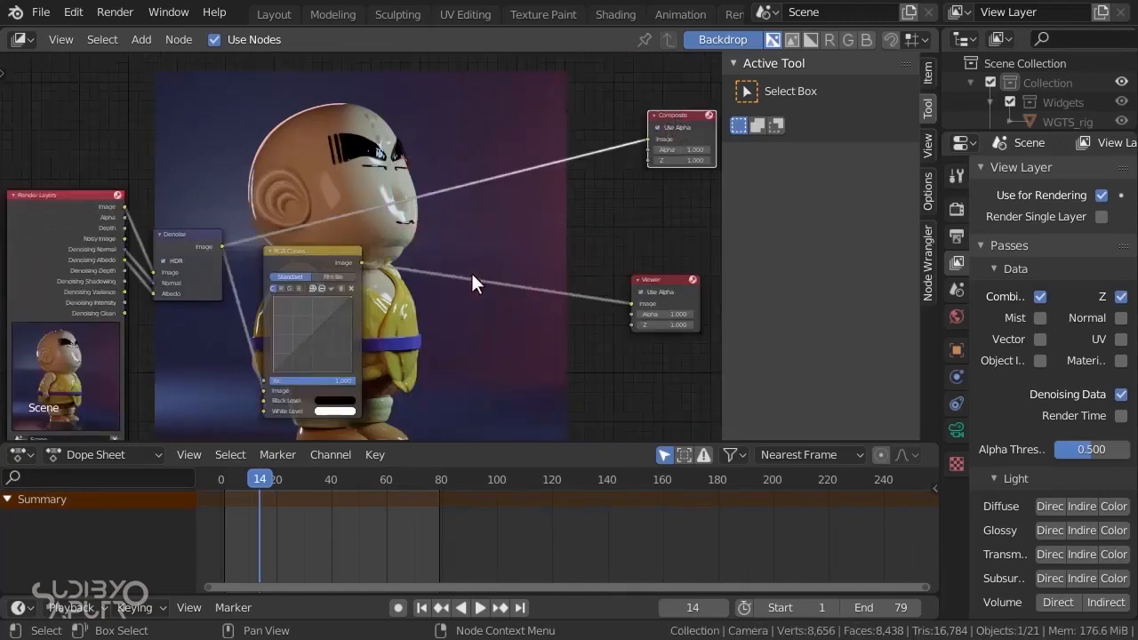
scroll(322, 294, up, 3)
click(199, 190)
mouse_move(218, 254)
middle_down()
mouse_move(191, 246)
mouse_move(204, 240)
middle_up()
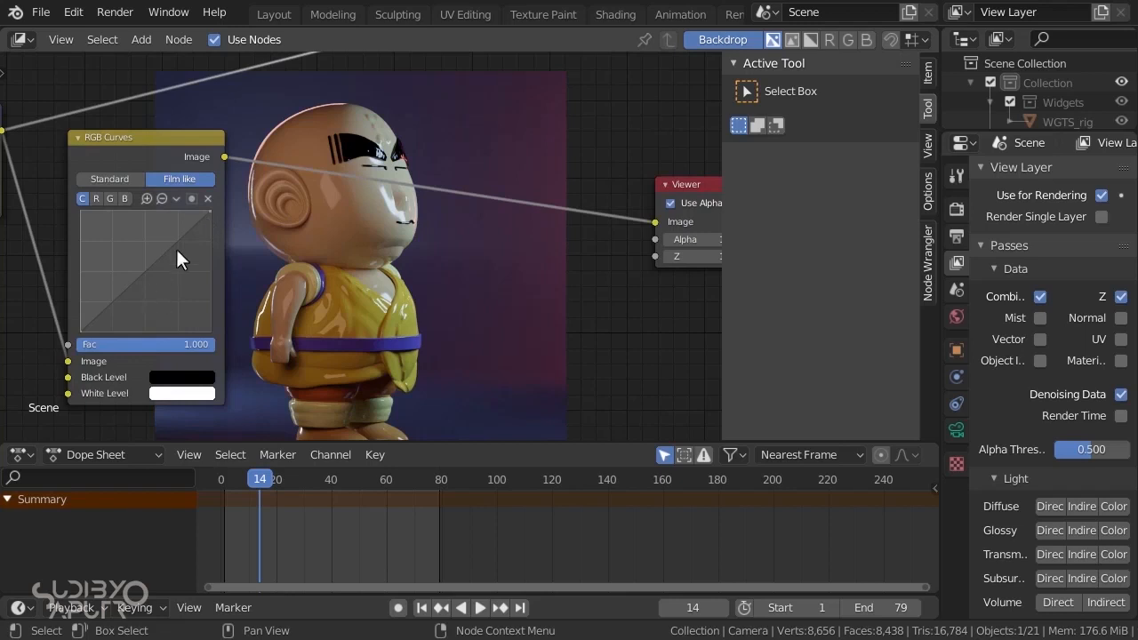
drag(176, 249, 179, 235)
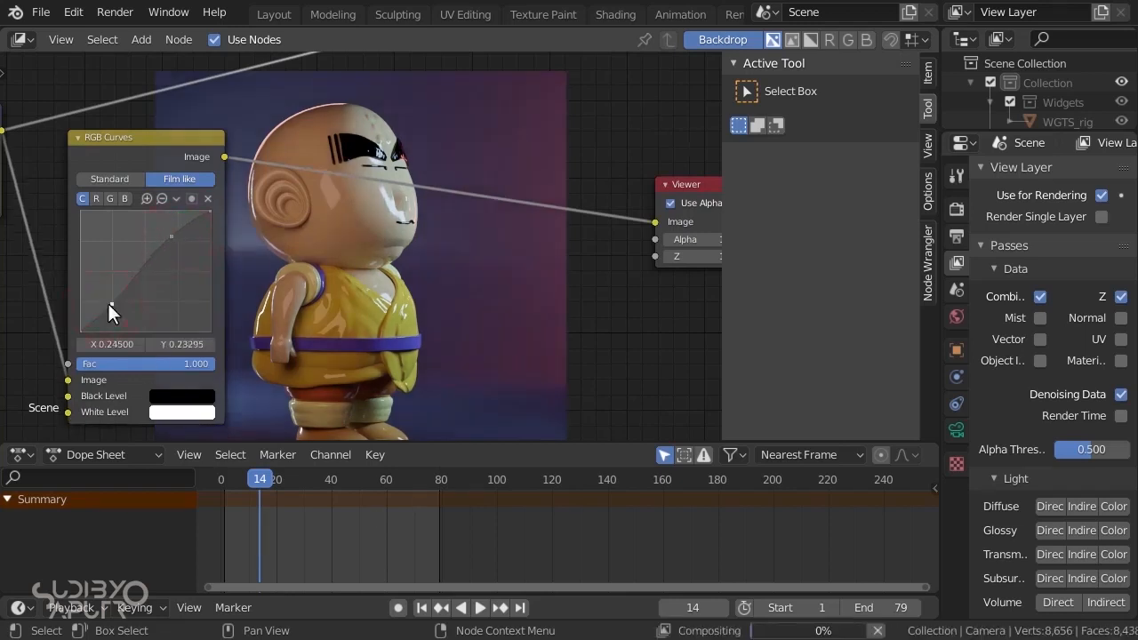
drag(109, 301, 114, 300)
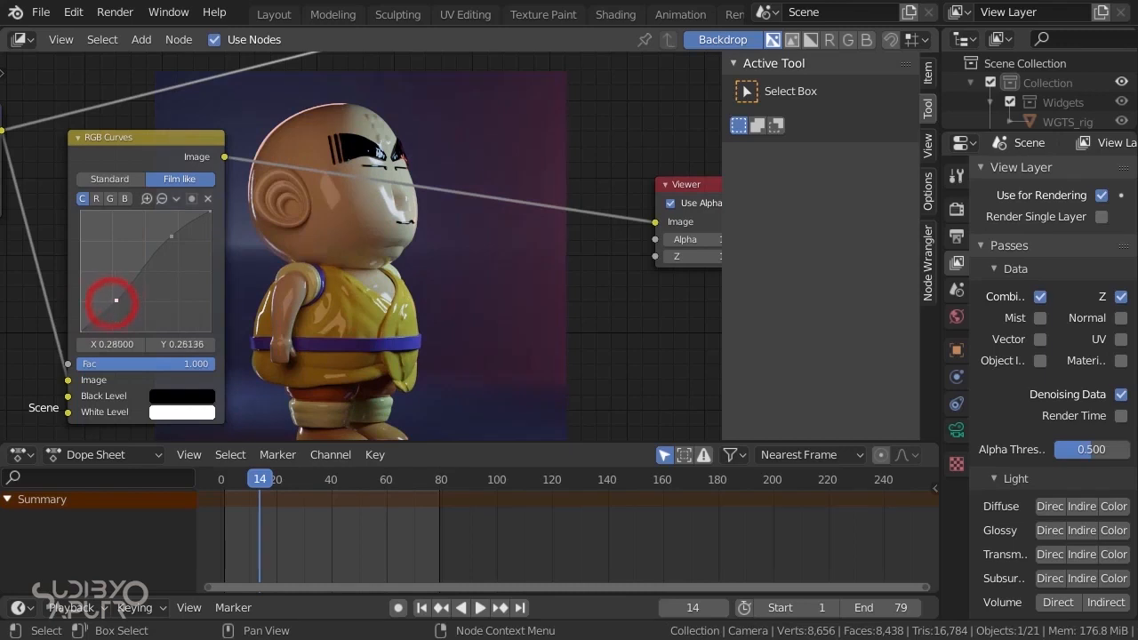
middle_drag(500, 266, 310, 256)
scroll(310, 256, down, 1)
key(v)
middle_drag(5, 277, 154, 282)
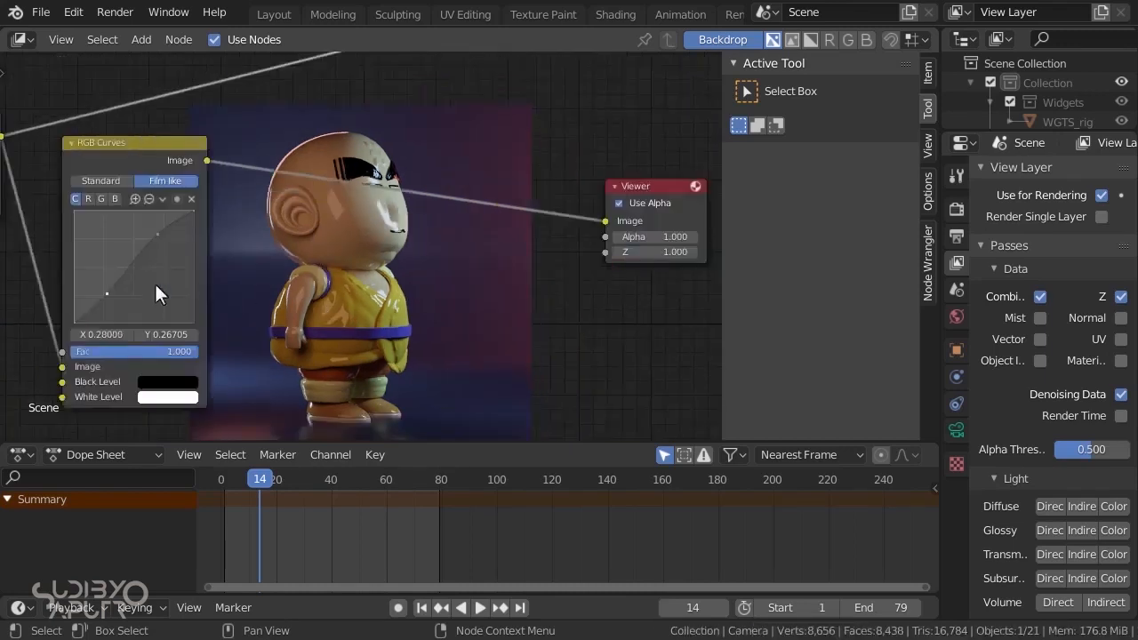
scroll(123, 290, up, 2)
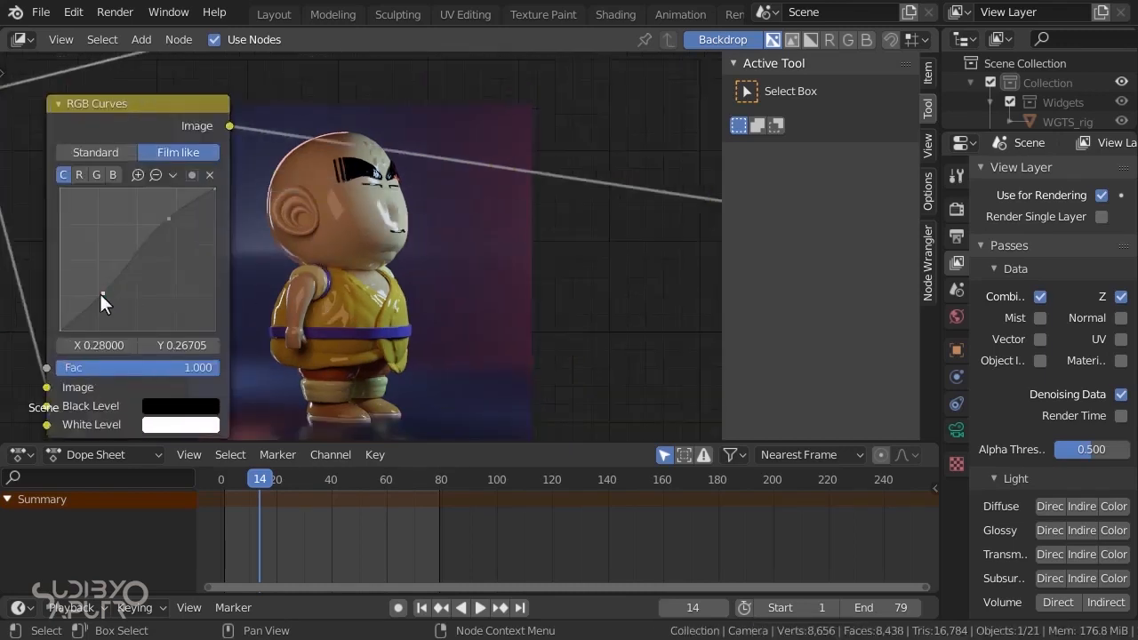
click(168, 217)
middle_drag(370, 246, 260, 241)
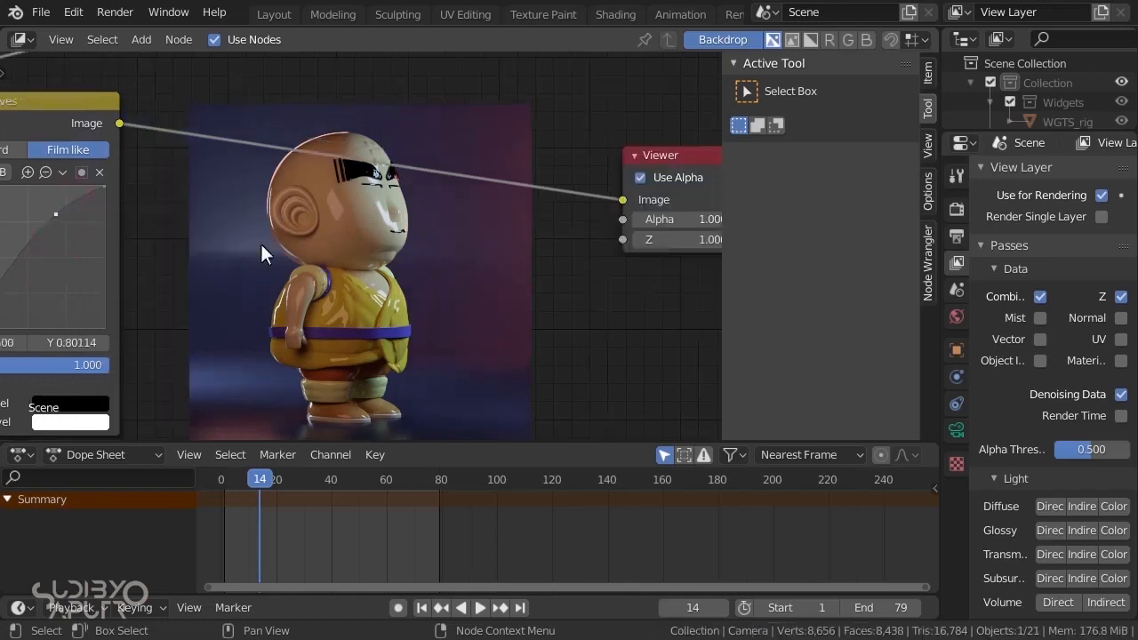
Insert a Color Balance node on the link between the RGB Curves node and the Viewer node
scroll(249, 230, down, 3)
key(shift+a)
mouse_move(235, 272)
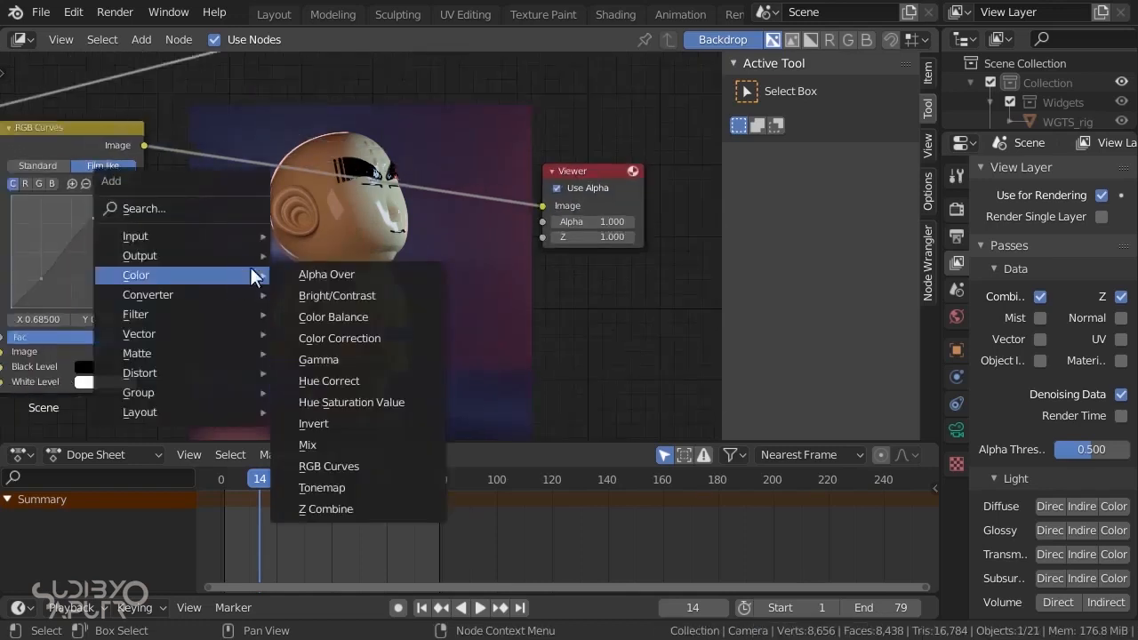
click(361, 314)
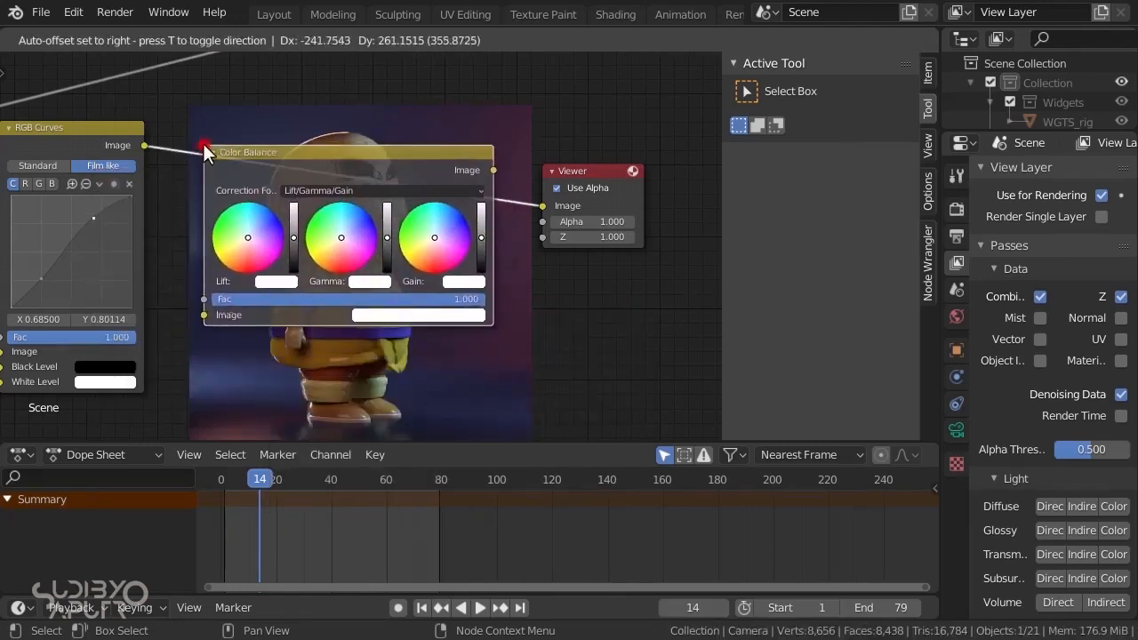
click(205, 144)
middle_drag(333, 178, 240, 201)
scroll(428, 248, up, 3)
middle_drag(428, 248, 376, 389)
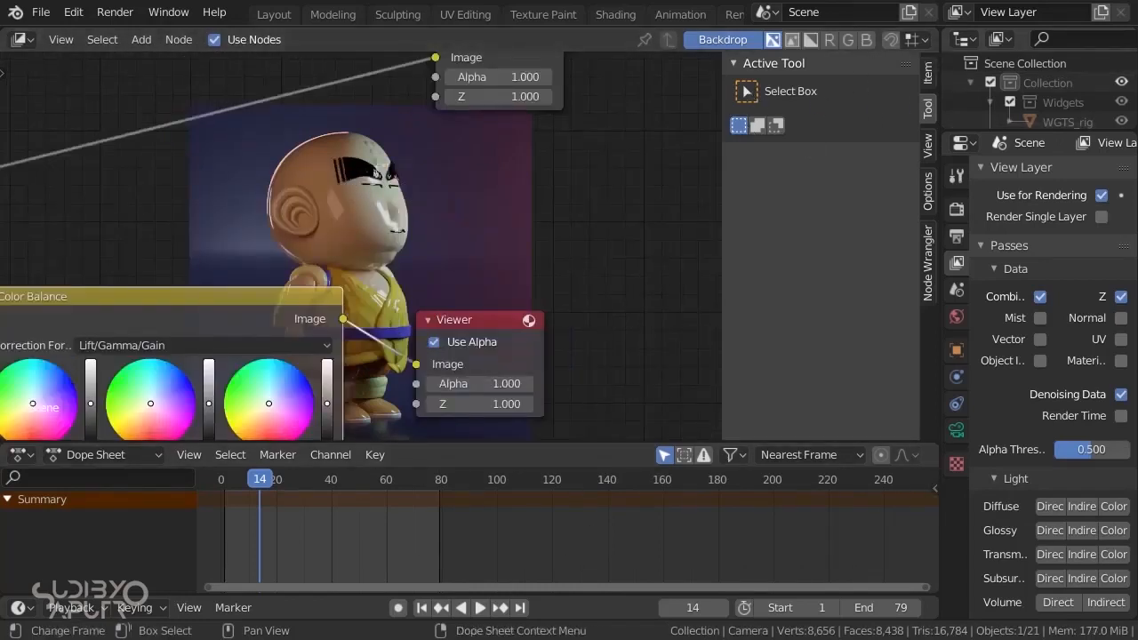
Show the render result window beside the node backdrop for comparison, and dismiss it
key(F11)
drag(411, 55, 812, 56)
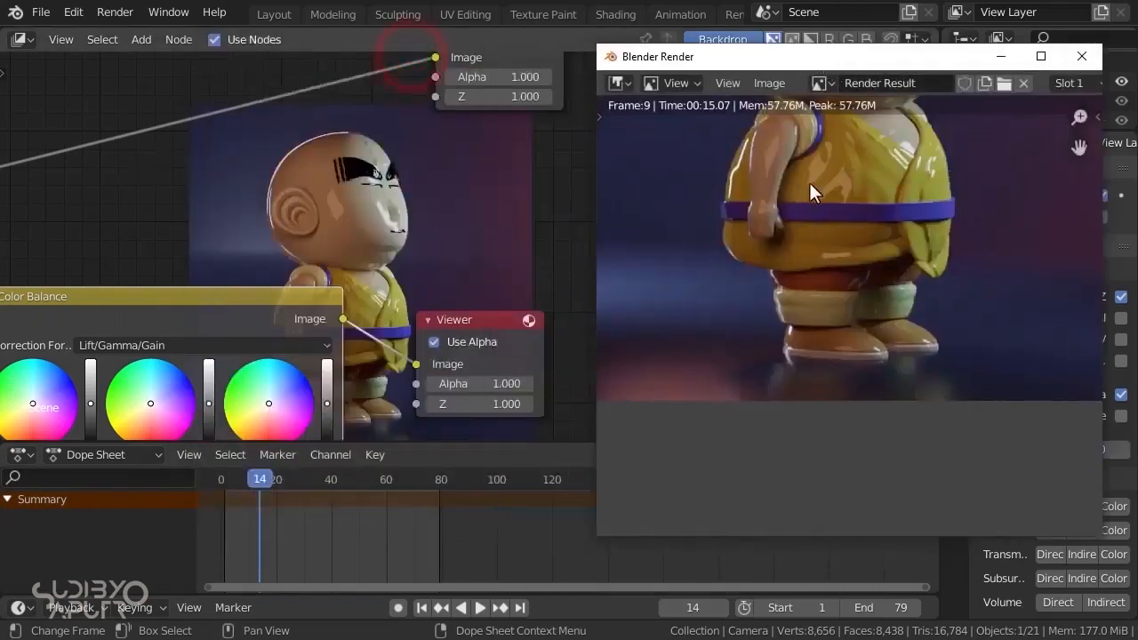
key(F11)
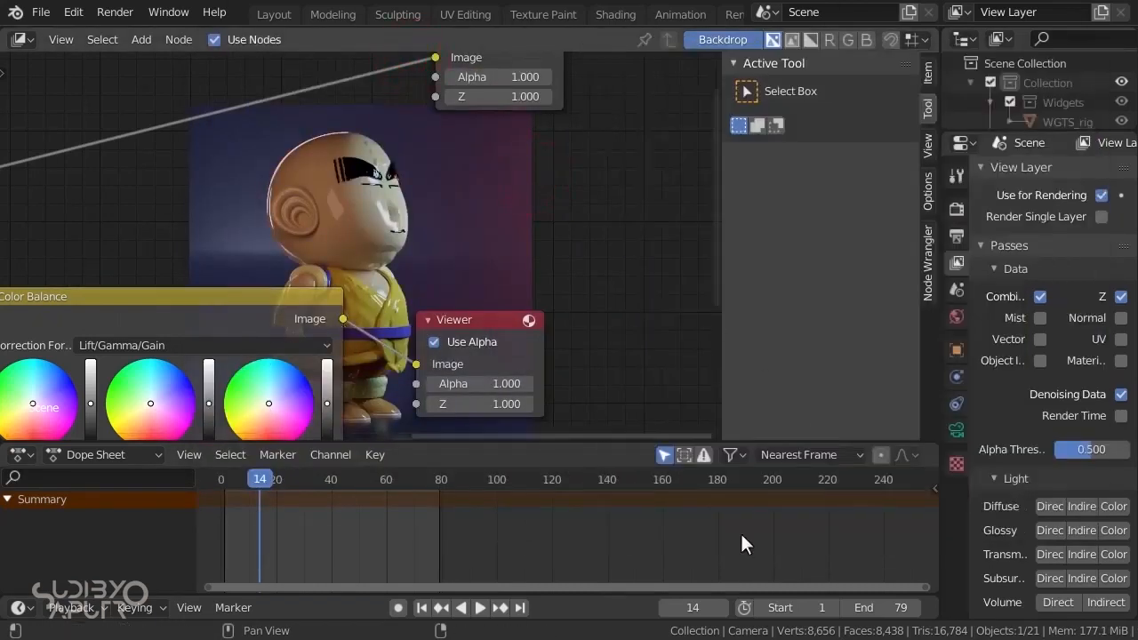
Split the compositor area side by side, make the new area an Image Editor, and display the Render Result in it
middle_drag(438, 174, 385, 212)
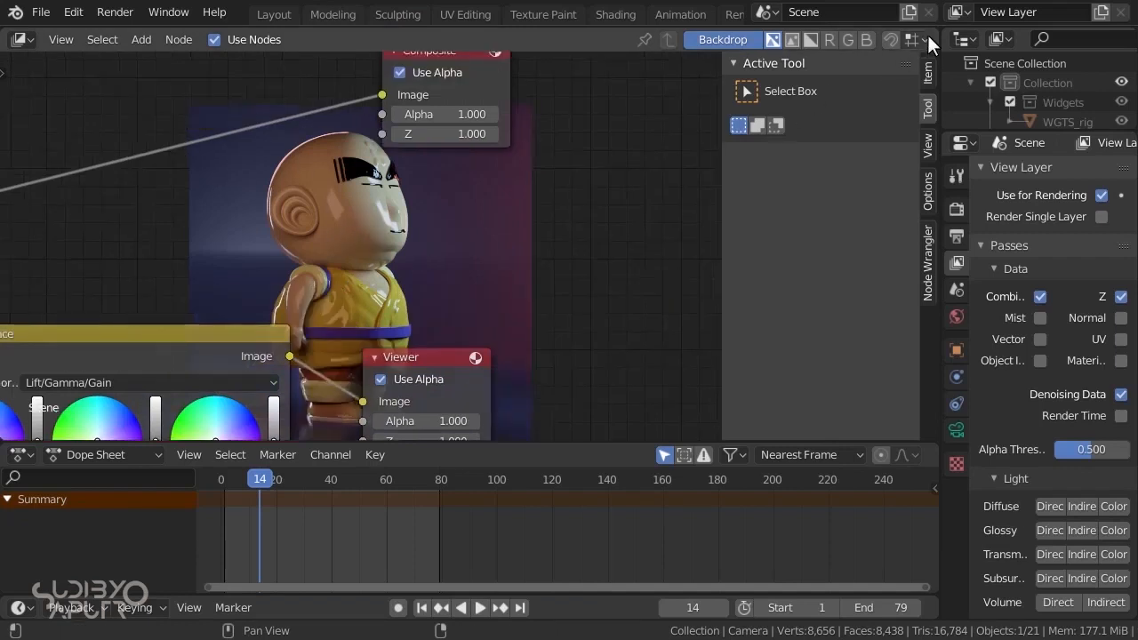
drag(932, 32, 544, 46)
click(569, 39)
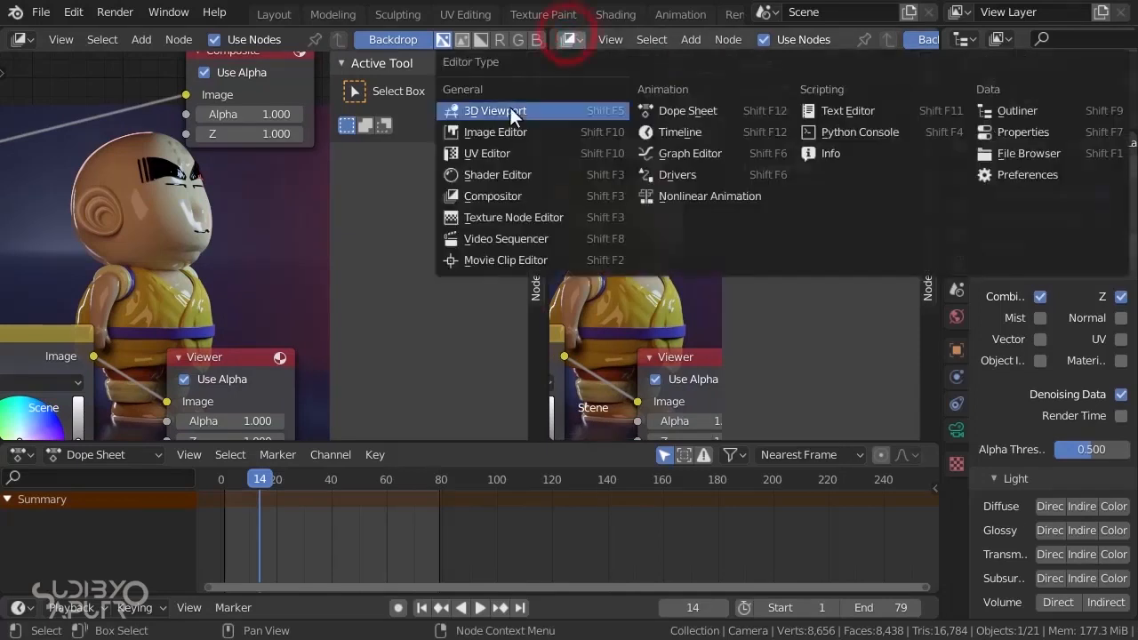
click(489, 146)
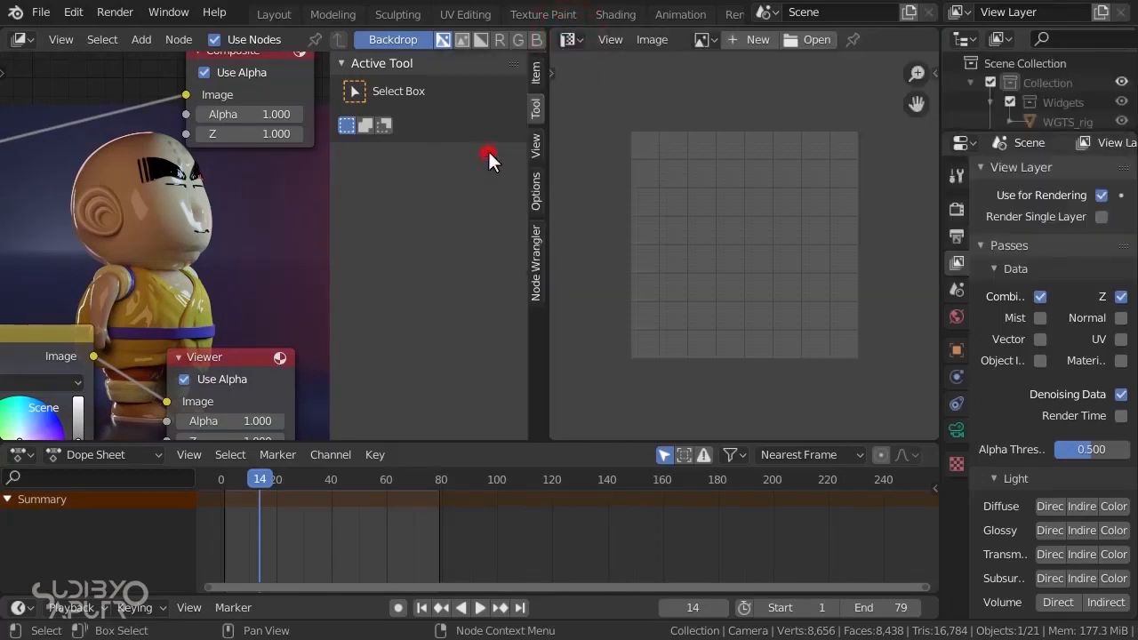
click(702, 39)
click(754, 68)
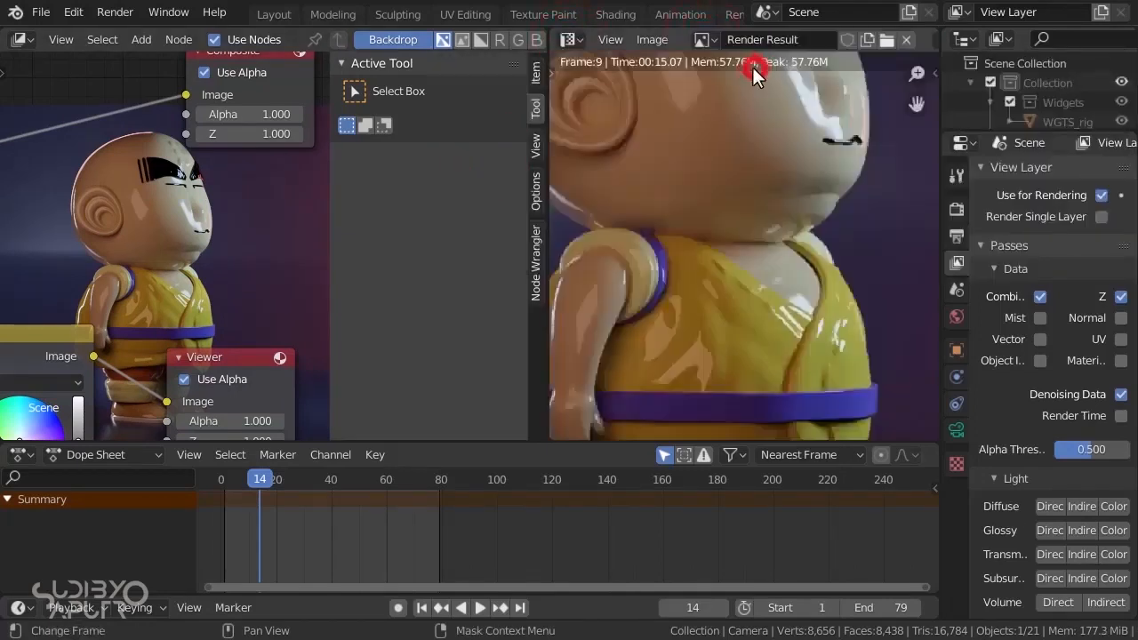
scroll(688, 282, down, 5)
Try tinting the Color Balance node's gamma toward blue-violet, and undo the last gamma change
middle_drag(164, 235, 257, 190)
middle_drag(32, 266, 198, 222)
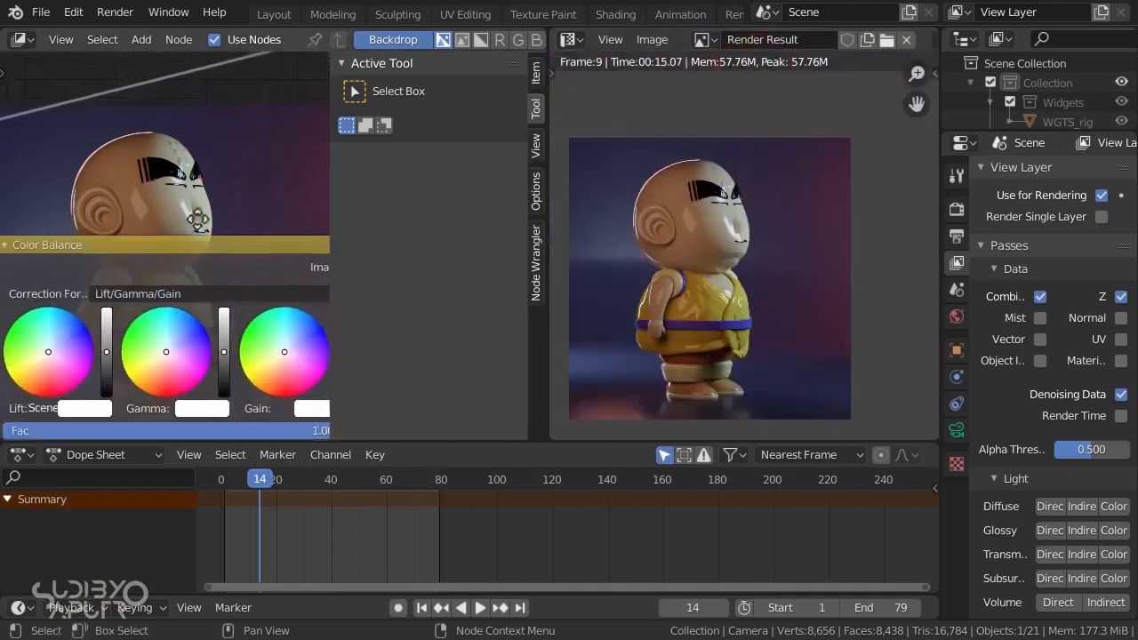
click(180, 334)
drag(183, 334, 205, 347)
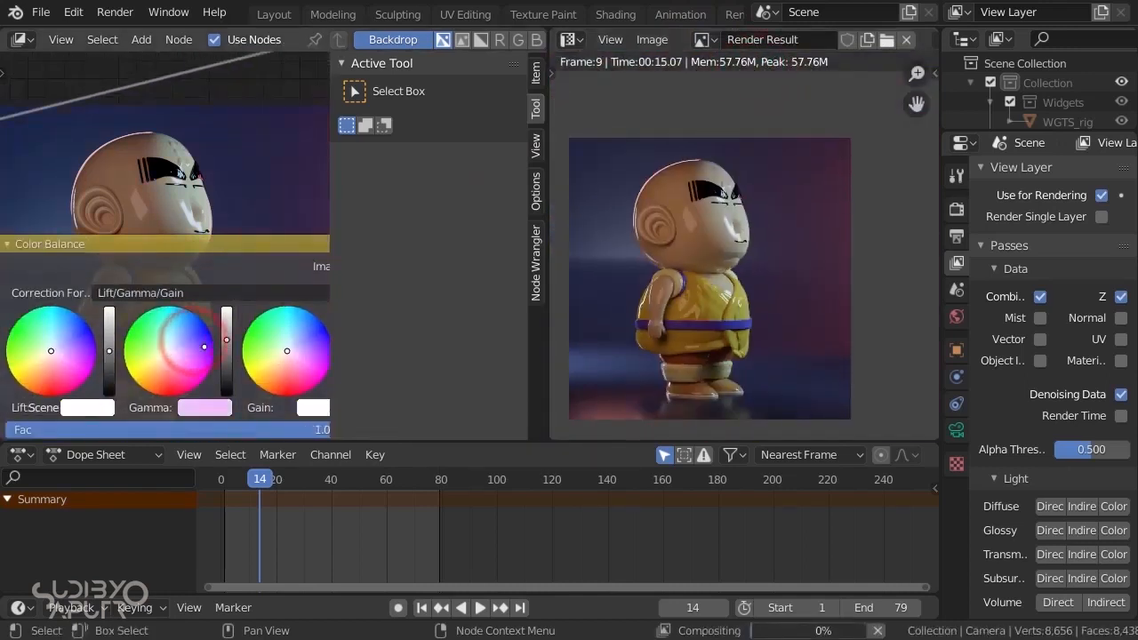
key(ctrl+z)
scroll(188, 205, down, 2)
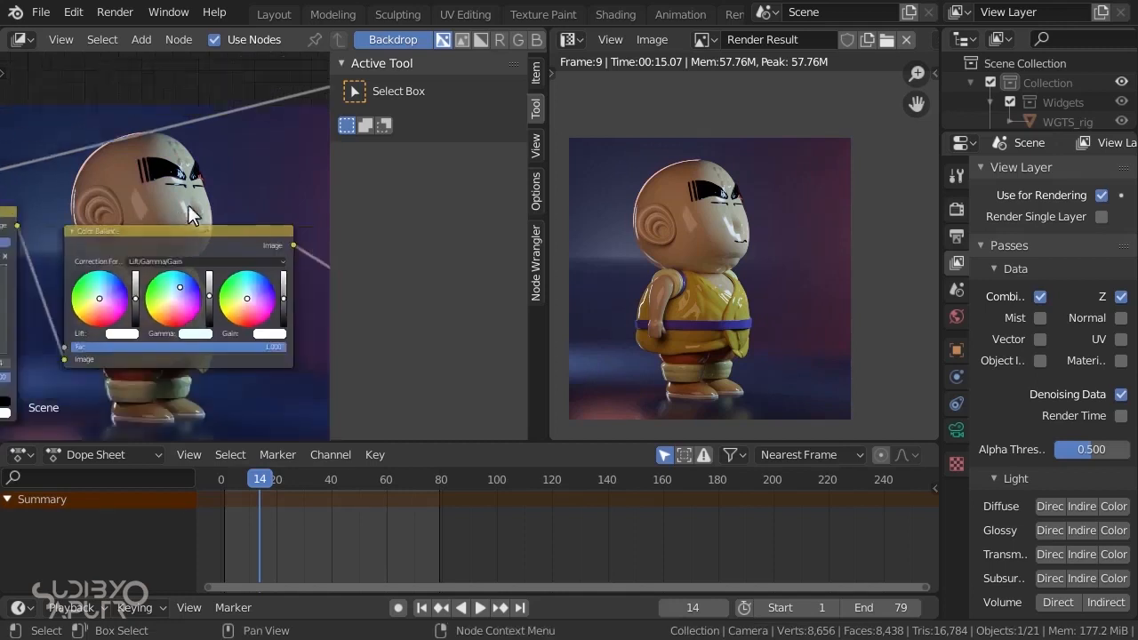
Switch the Image Editor's displayed image to Viewer Node
click(703, 39)
click(731, 90)
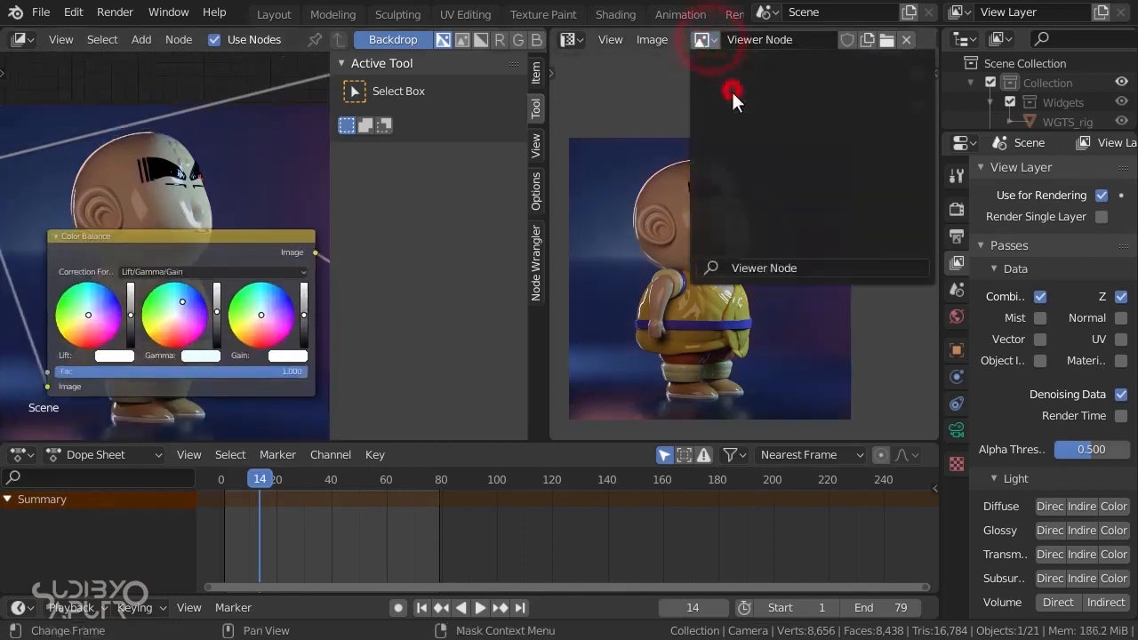
scroll(80, 235, down, 5)
Return the Color Balance gamma to near neutral and tint the gain toward warm yellow-orange
middle_drag(192, 242, 182, 255)
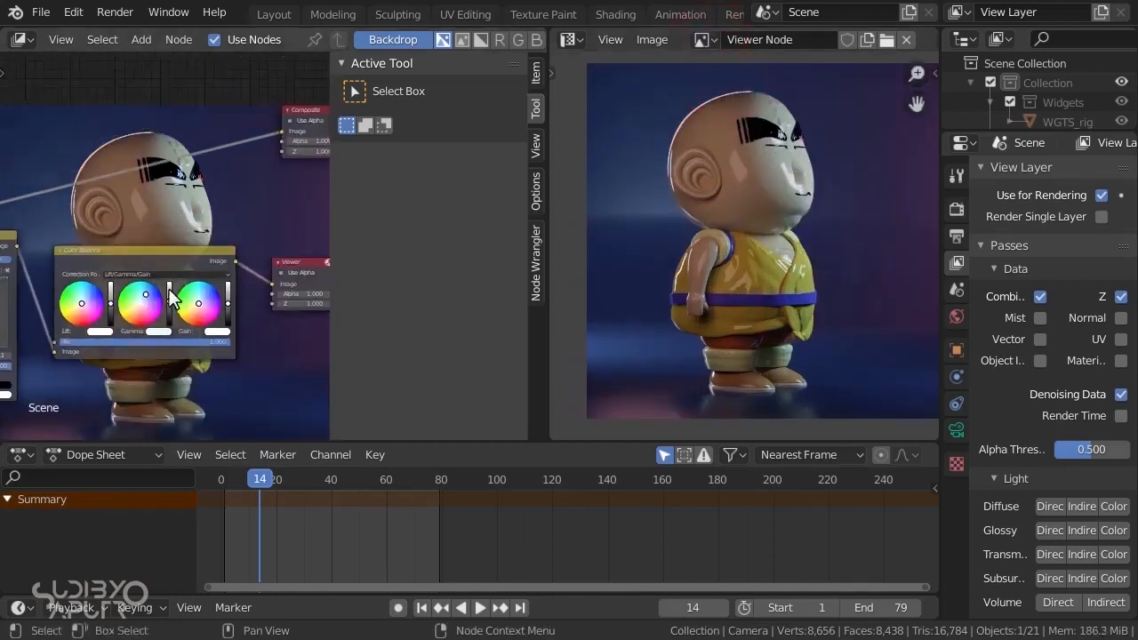
scroll(169, 294, up, 6)
click(123, 313)
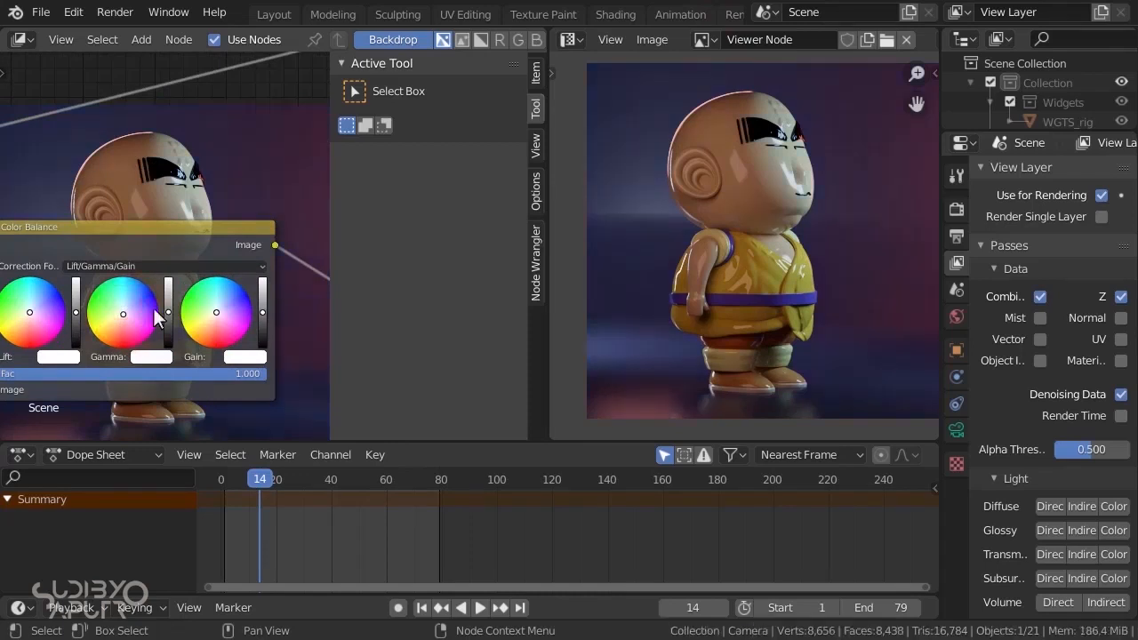
scroll(134, 326, up, 4)
scroll(135, 326, down, 2)
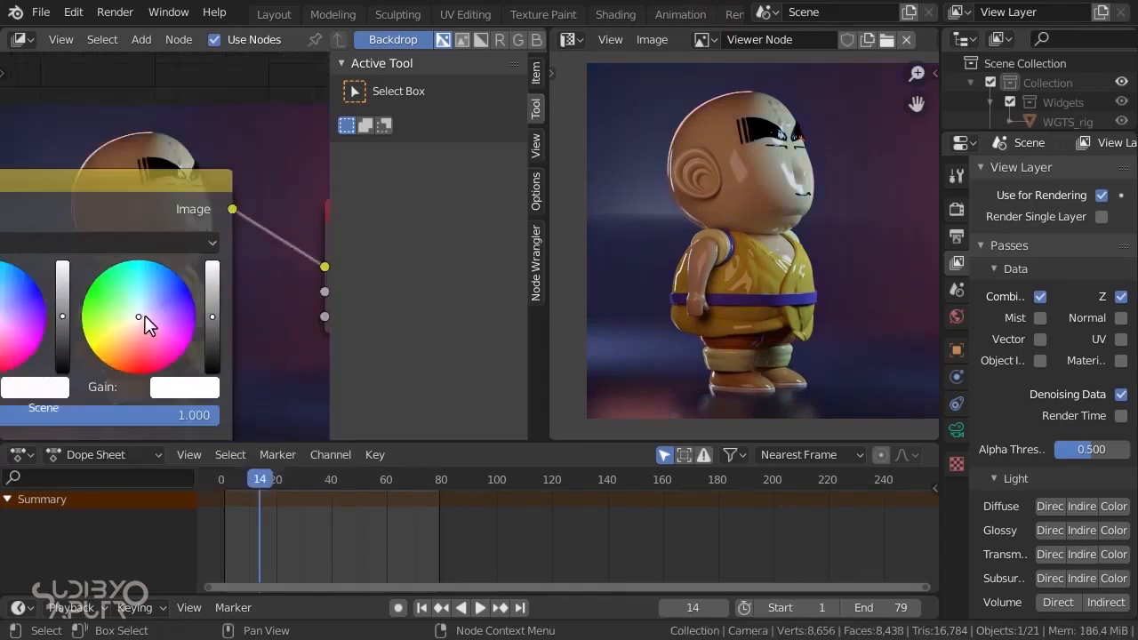
drag(136, 321, 121, 340)
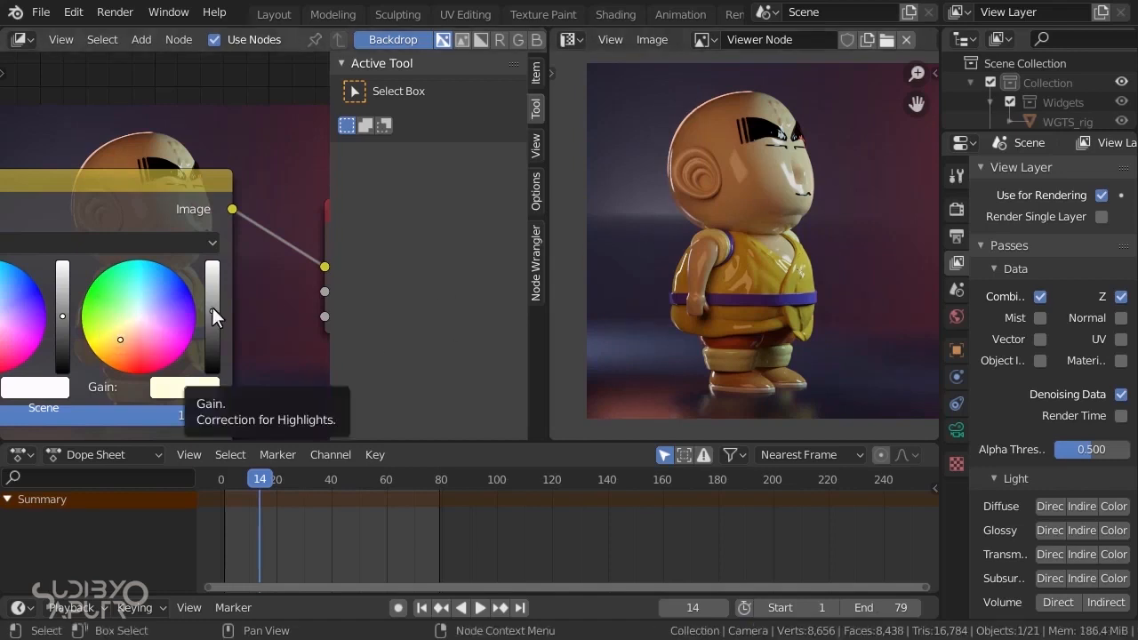
scroll(211, 300, down, 2)
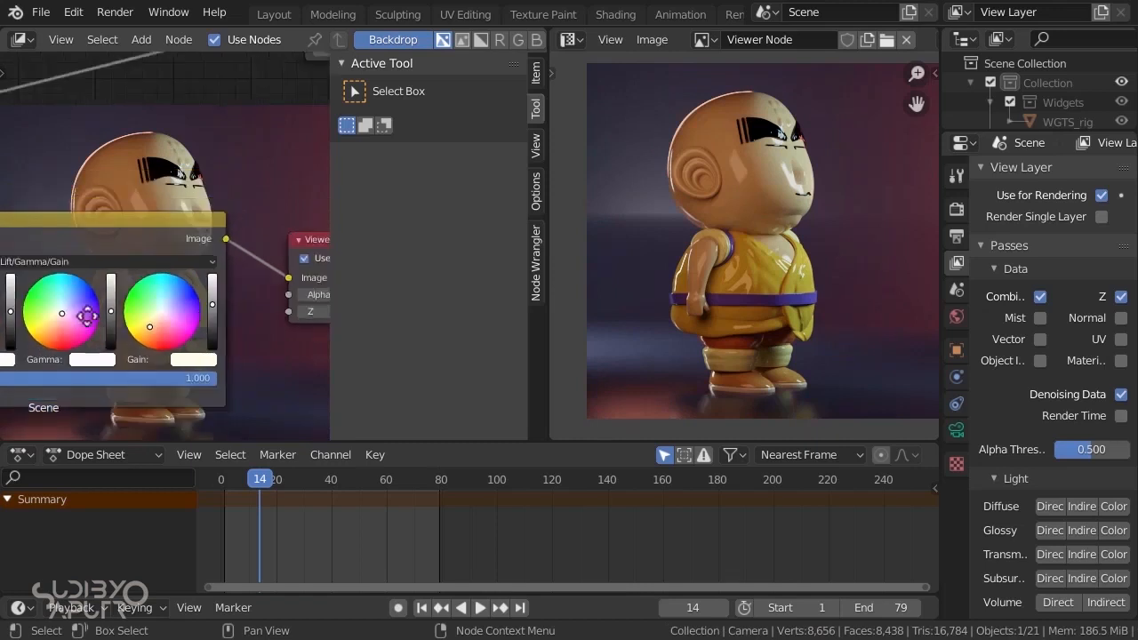
Tint the Color Balance gamma slightly toward pink and raise its brightness a little
middle_drag(87, 317, 142, 312)
scroll(114, 311, up, 5)
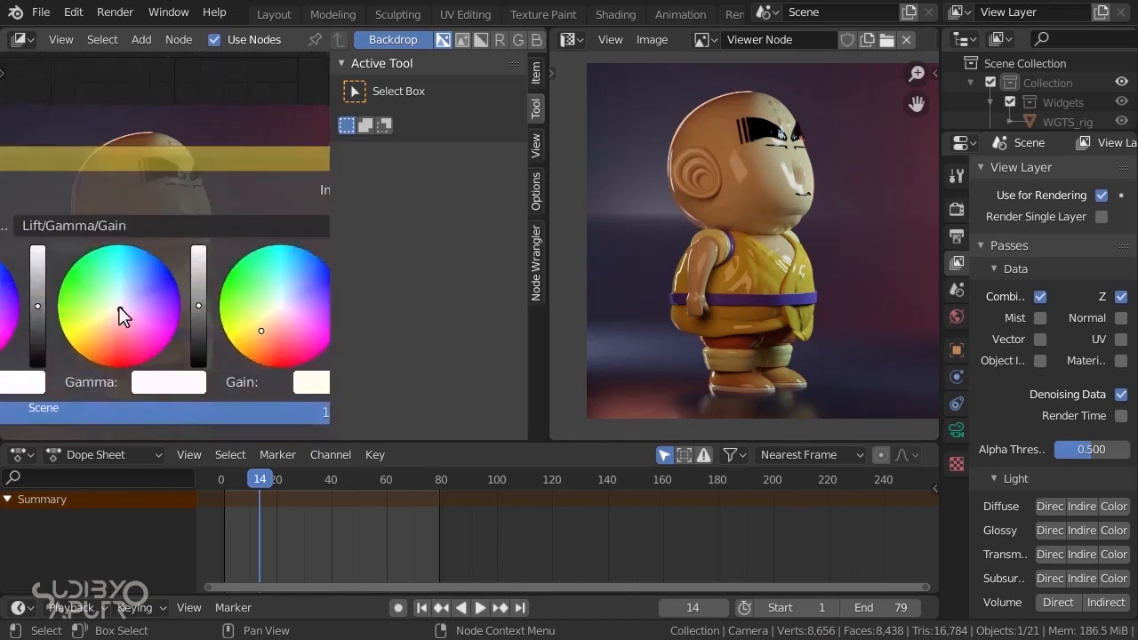
mouse_move(123, 315)
mouse_down()
mouse_move(139, 293)
mouse_move(117, 330)
mouse_move(128, 299)
mouse_up()
scroll(727, 194, down, 1)
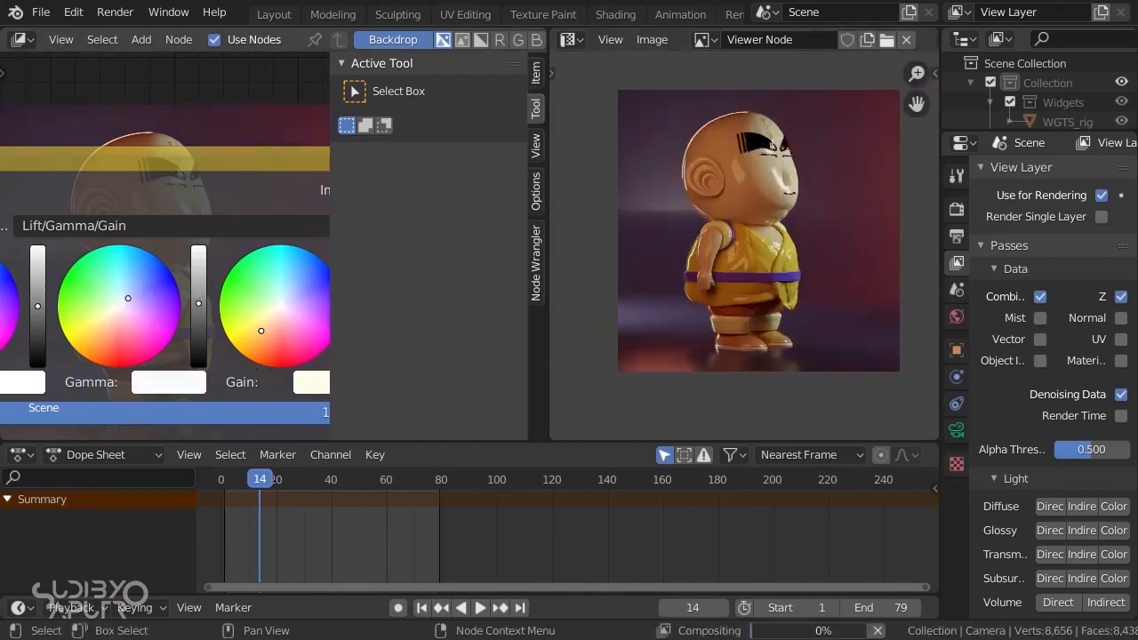
drag(197, 302, 199, 297)
drag(130, 305, 133, 314)
Tint the Color Balance lift slightly toward cyan, keeping its brightness near the middle
middle_drag(135, 274, 185, 284)
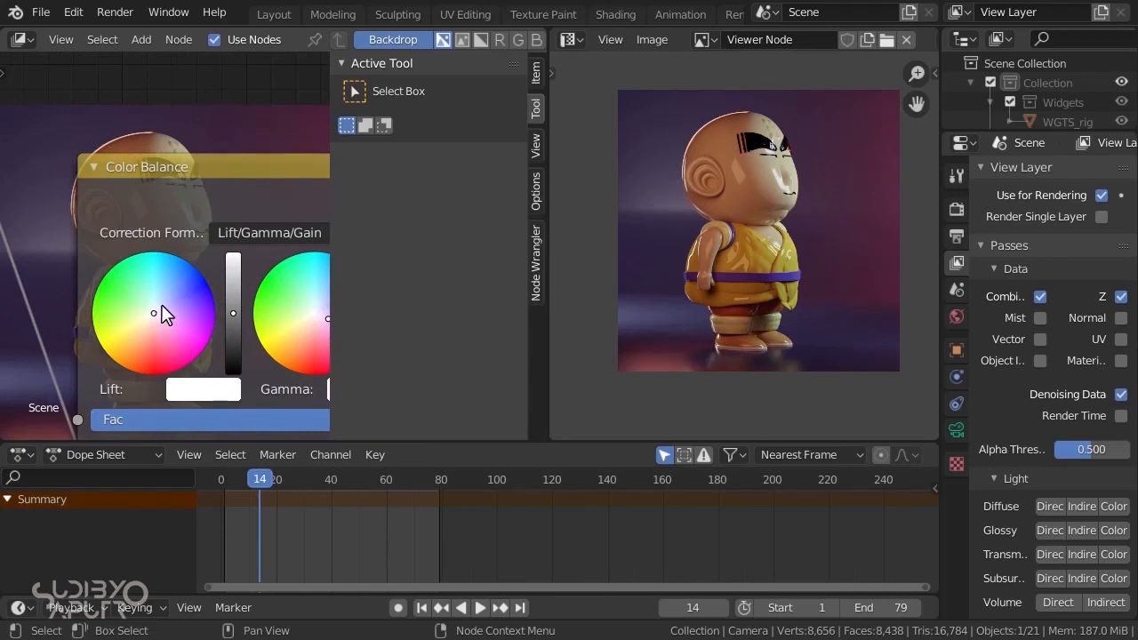
drag(161, 310, 154, 302)
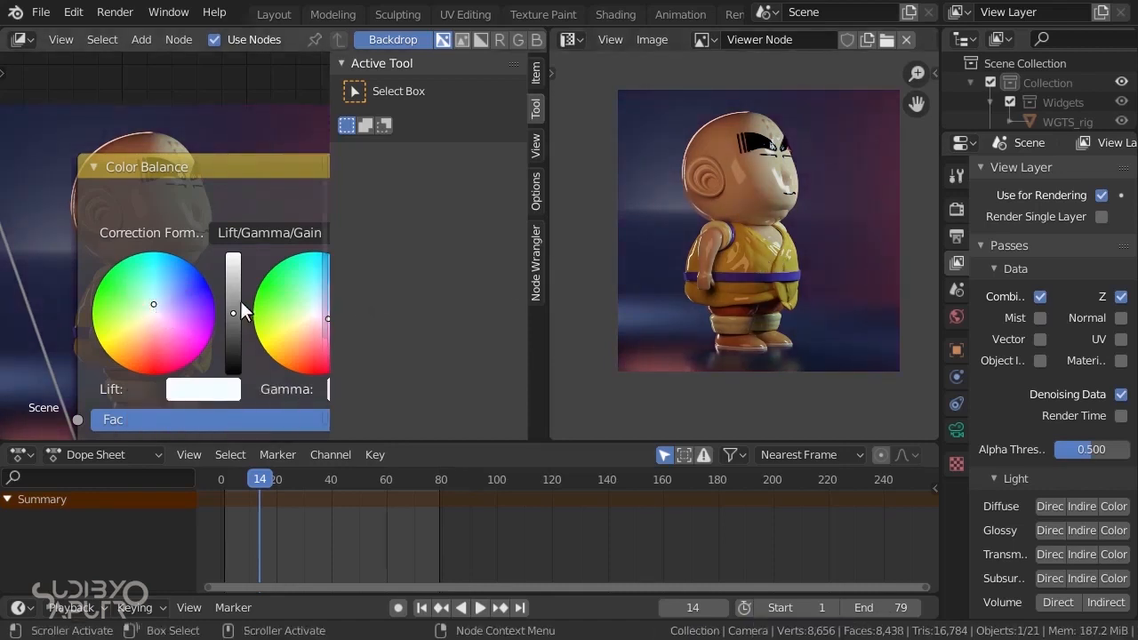
drag(232, 307, 234, 313)
scroll(235, 311, up, 3)
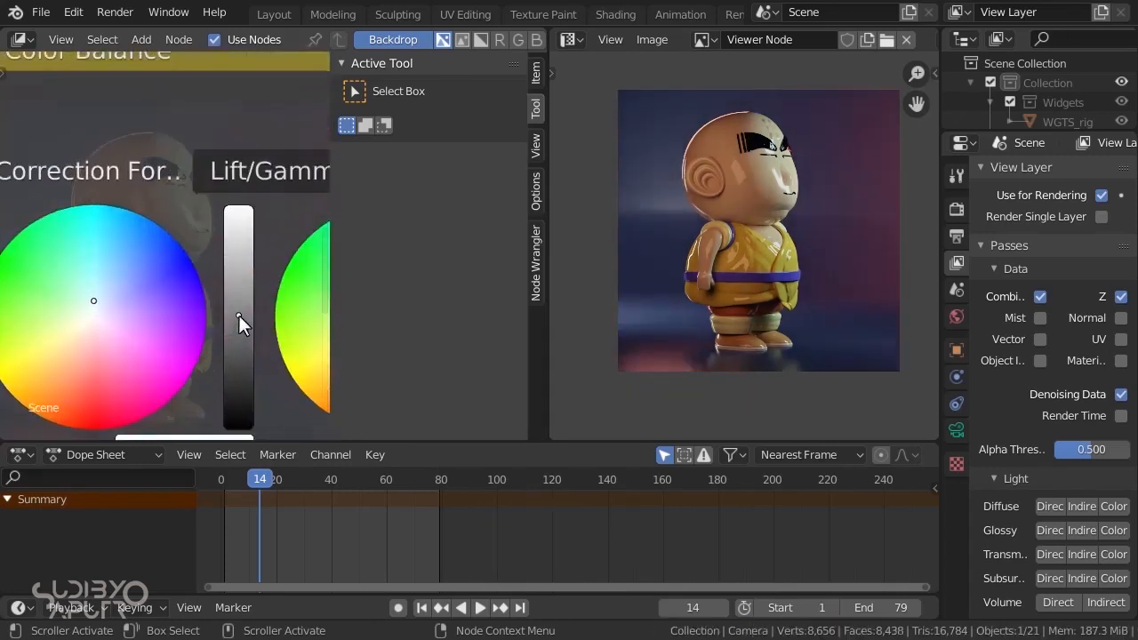
scroll(227, 223, down, 5)
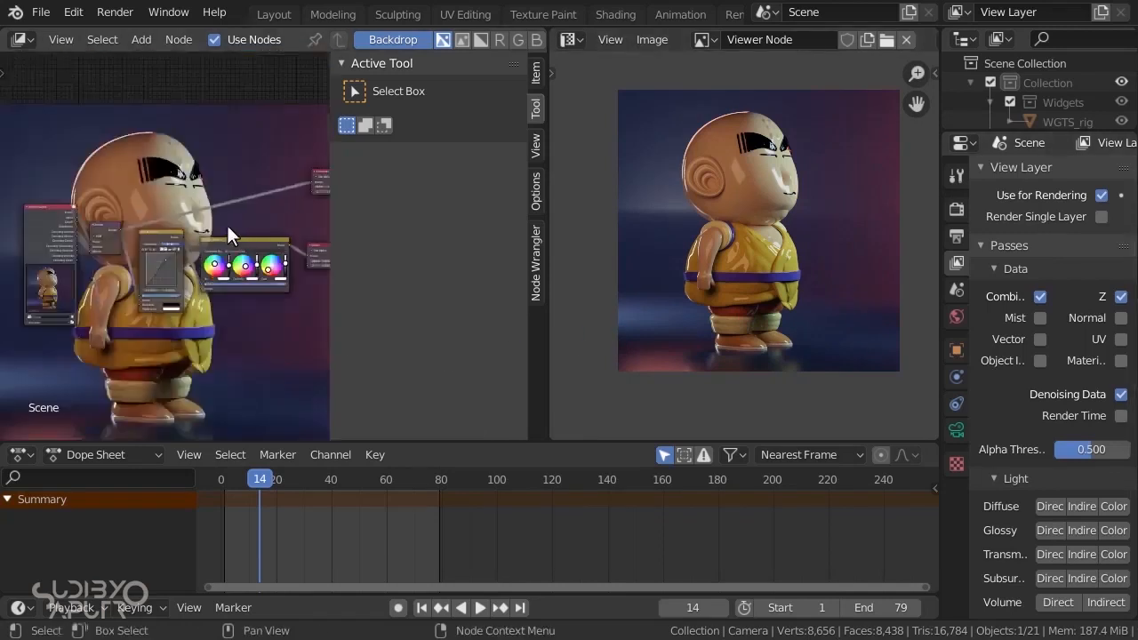
Compare the Denoise node's output with the Color Balance result by previewing each through the Viewer node
scroll(118, 287, up, 4)
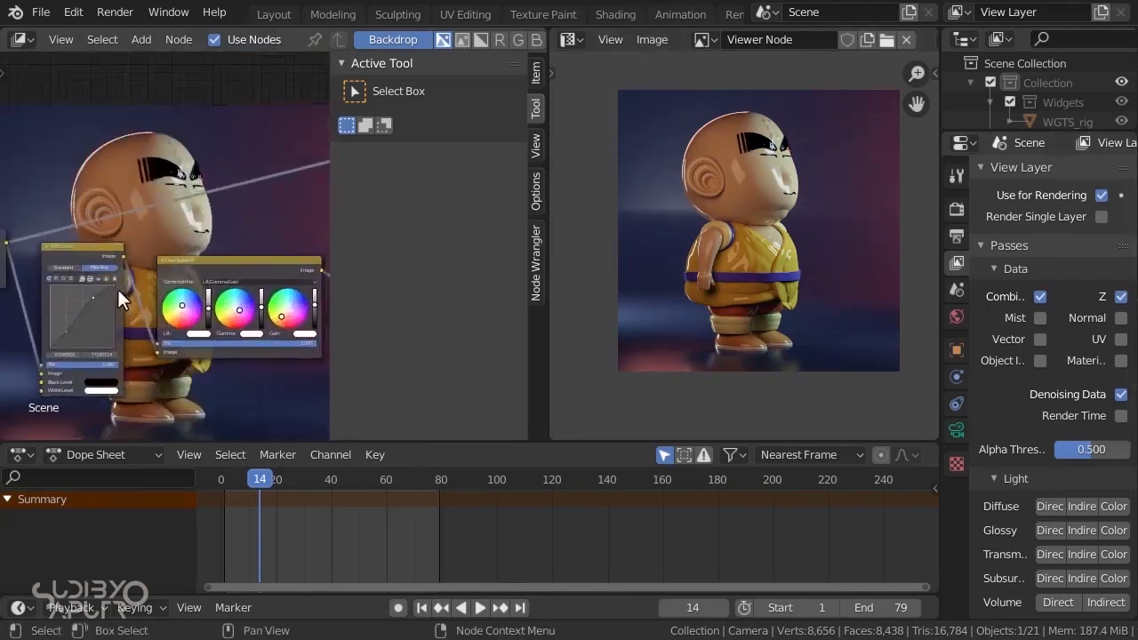
scroll(775, 187, up, 1)
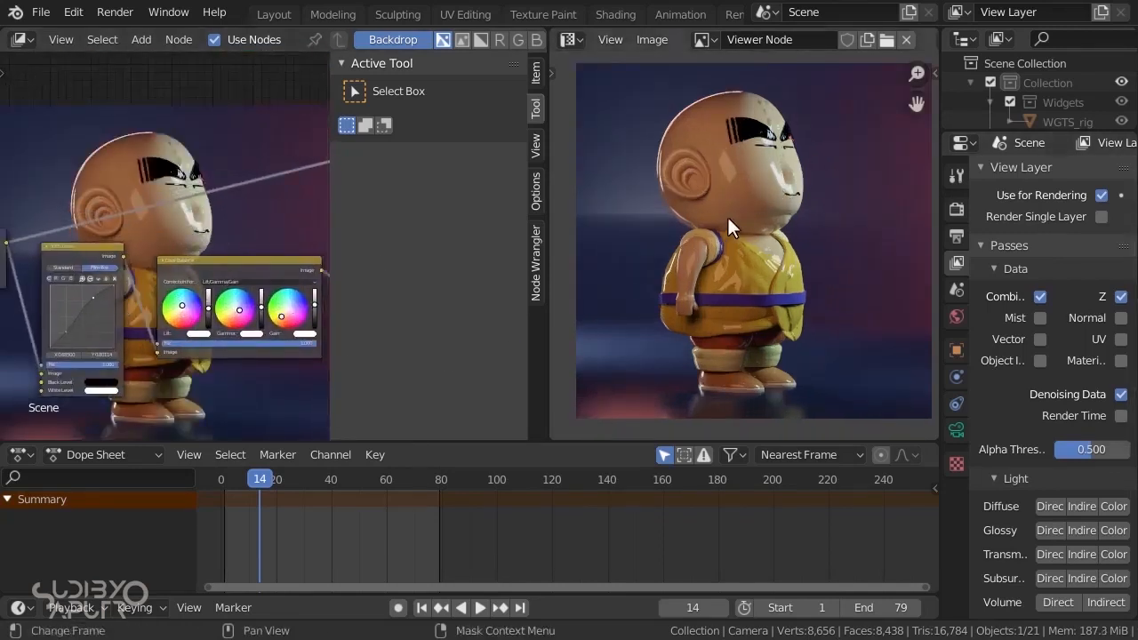
scroll(289, 250, down, 1)
middle_drag(54, 245, 96, 243)
ctrl+shift+click(38, 233)
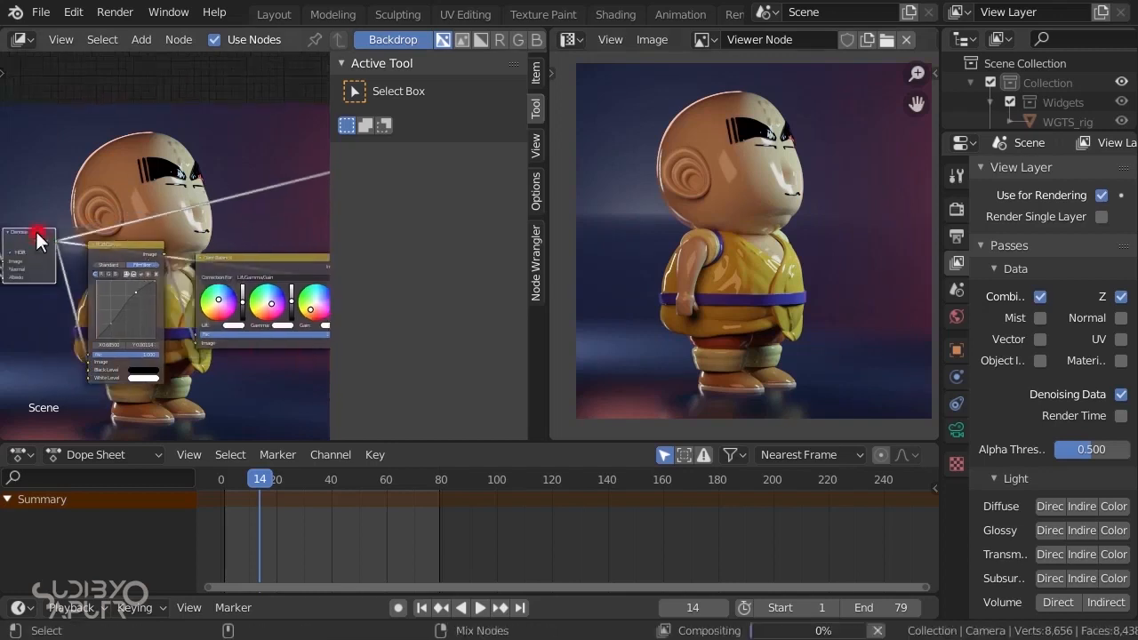
click(263, 257)
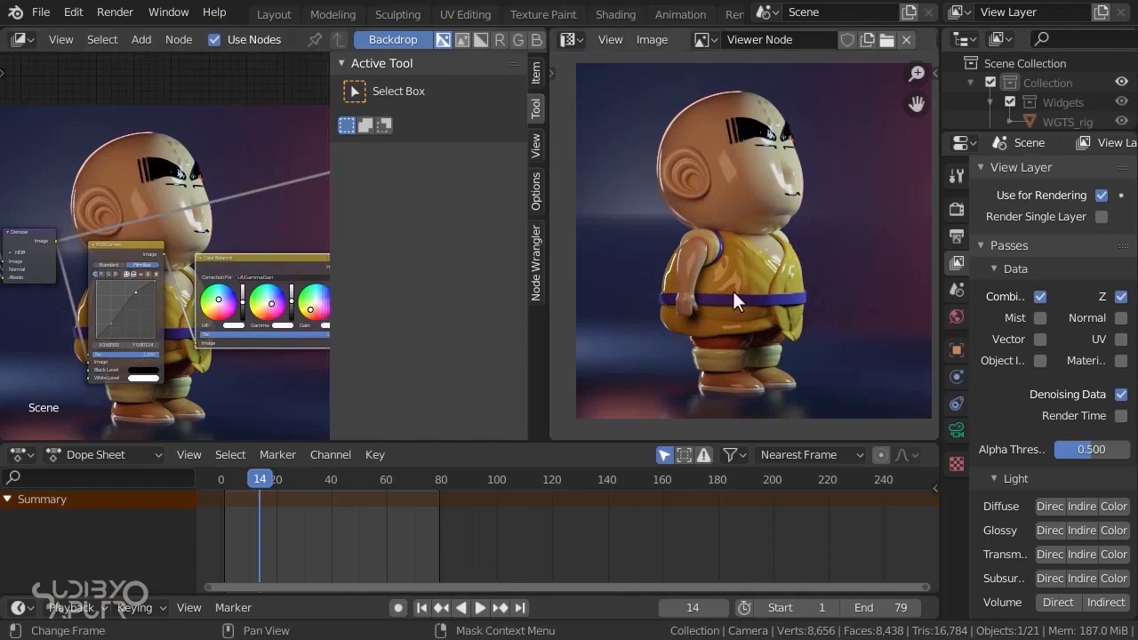
scroll(230, 259, down, 1)
middle_drag(174, 266, 80, 273)
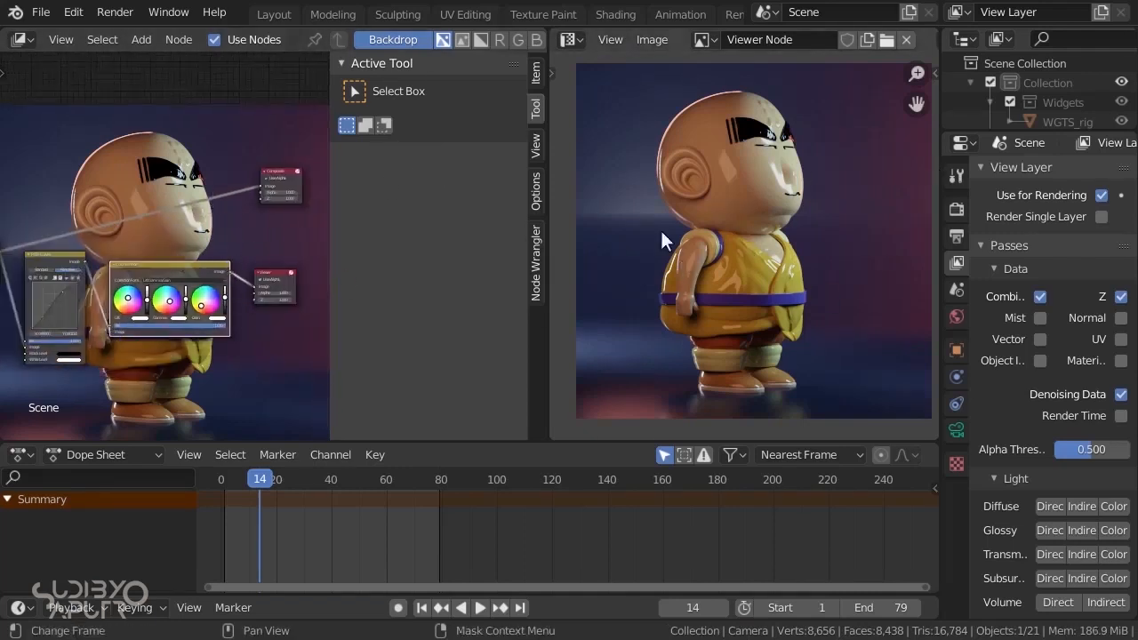
Insert a Glare node on the link between the Color Balance and Viewer nodes, and hide the compositor's sidebar
scroll(161, 240, up, 3)
drag(148, 264, 327, 262)
key(shift+a)
mouse_move(163, 286)
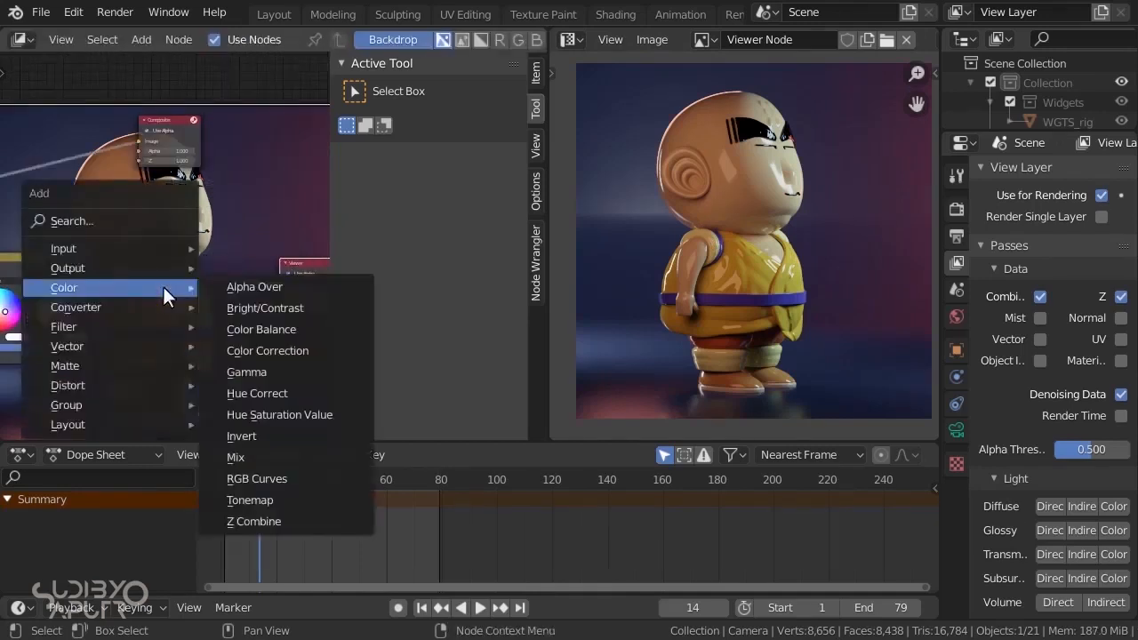
mouse_move(160, 326)
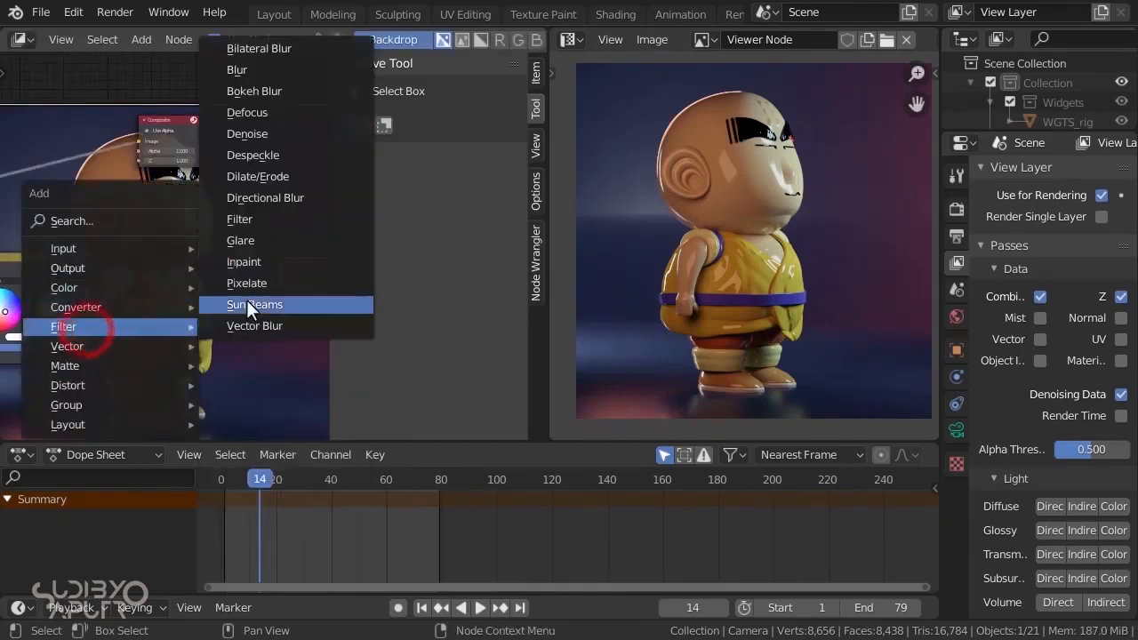
click(258, 242)
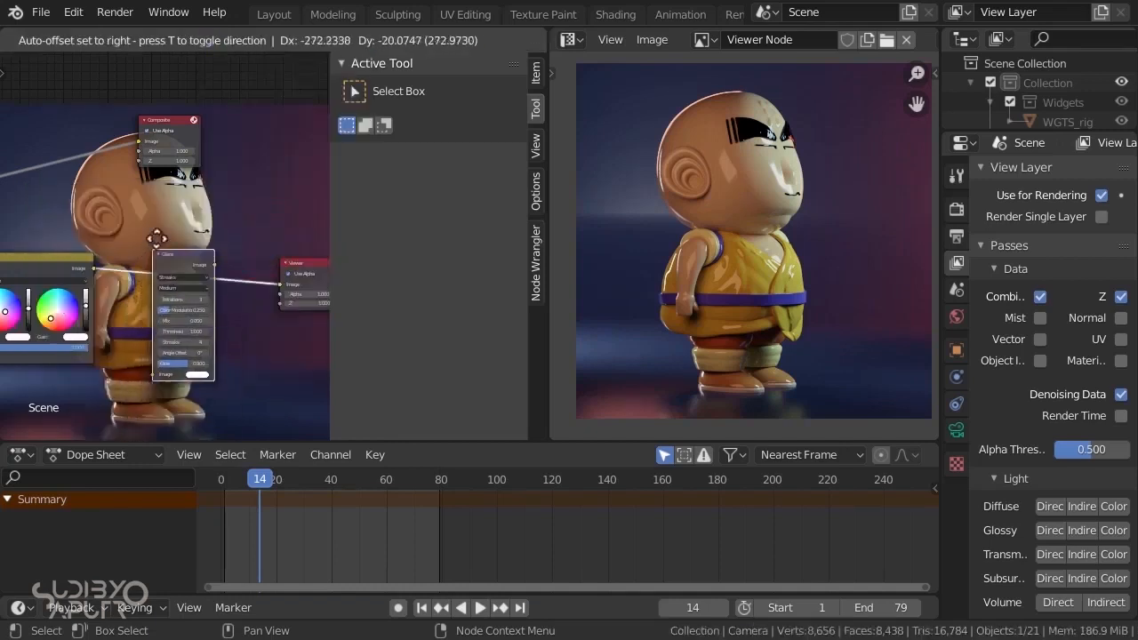
click(151, 239)
scroll(204, 249, up, 1)
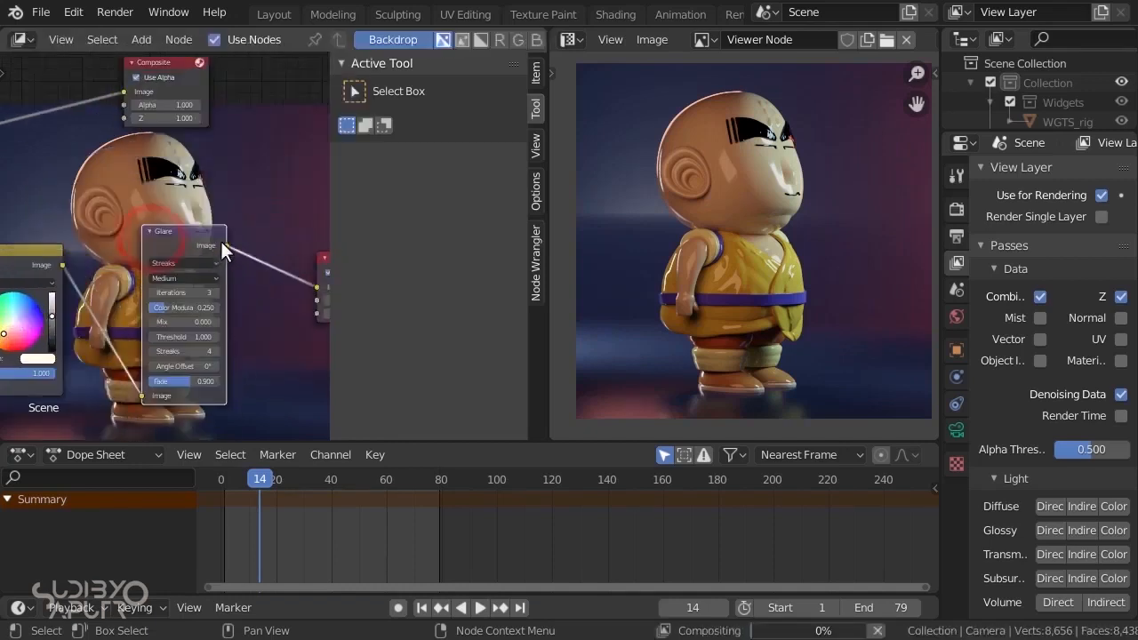
key(n)
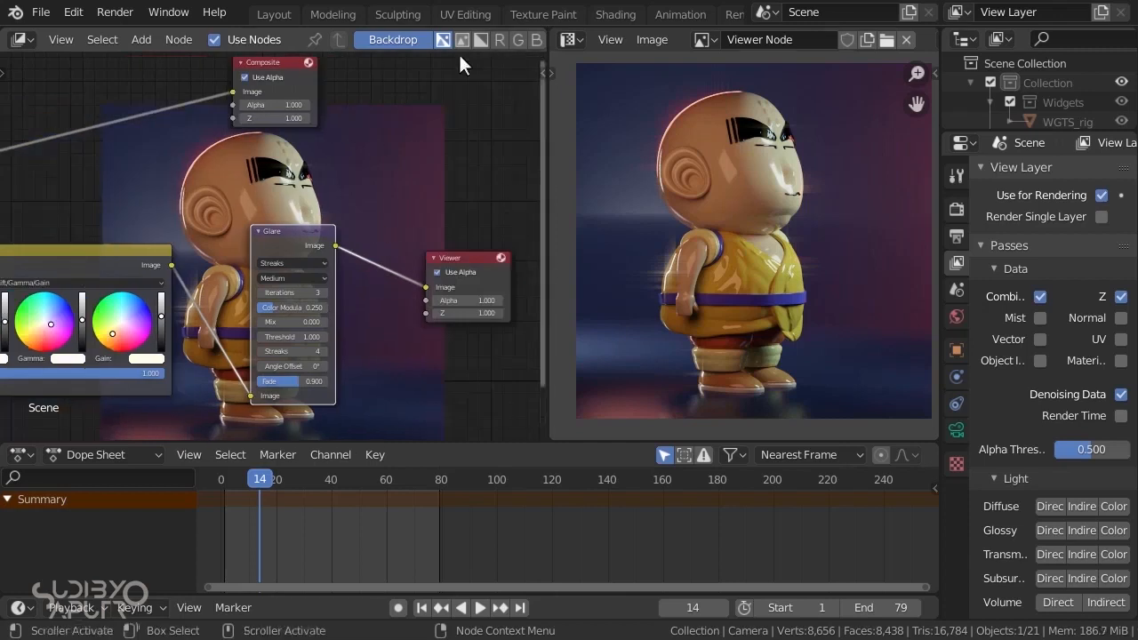
Examine the Streaks glare around the character's head and arm in the viewer image
middle_drag(358, 294, 344, 207)
scroll(289, 210, up, 1)
scroll(275, 213, up, 2)
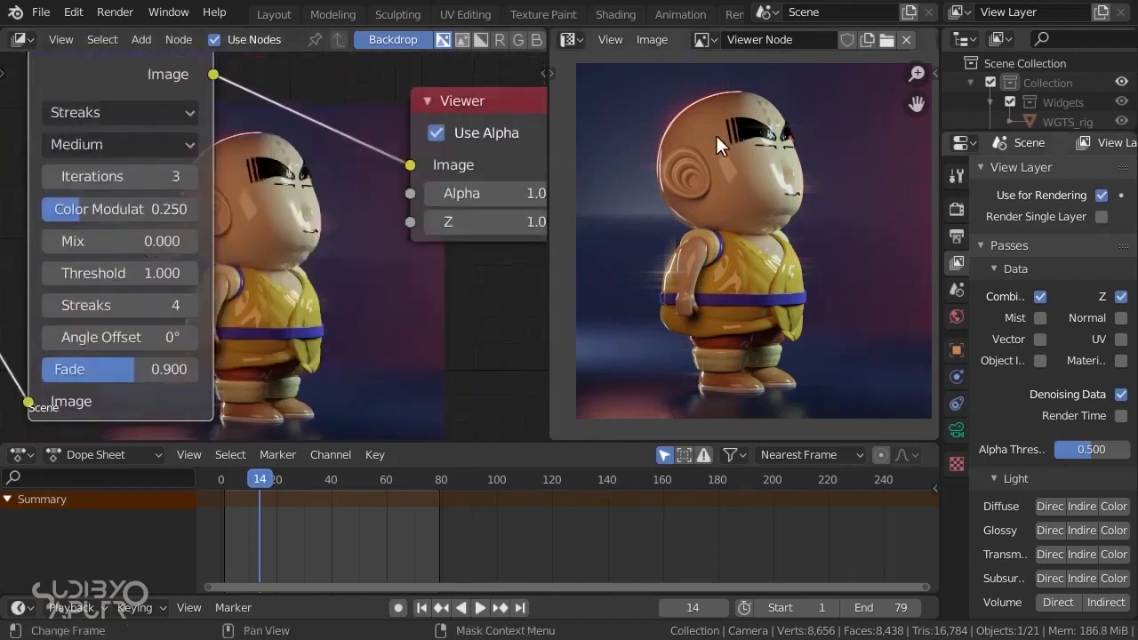
scroll(693, 115, up, 5)
scroll(695, 116, down, 3)
scroll(685, 288, up, 4)
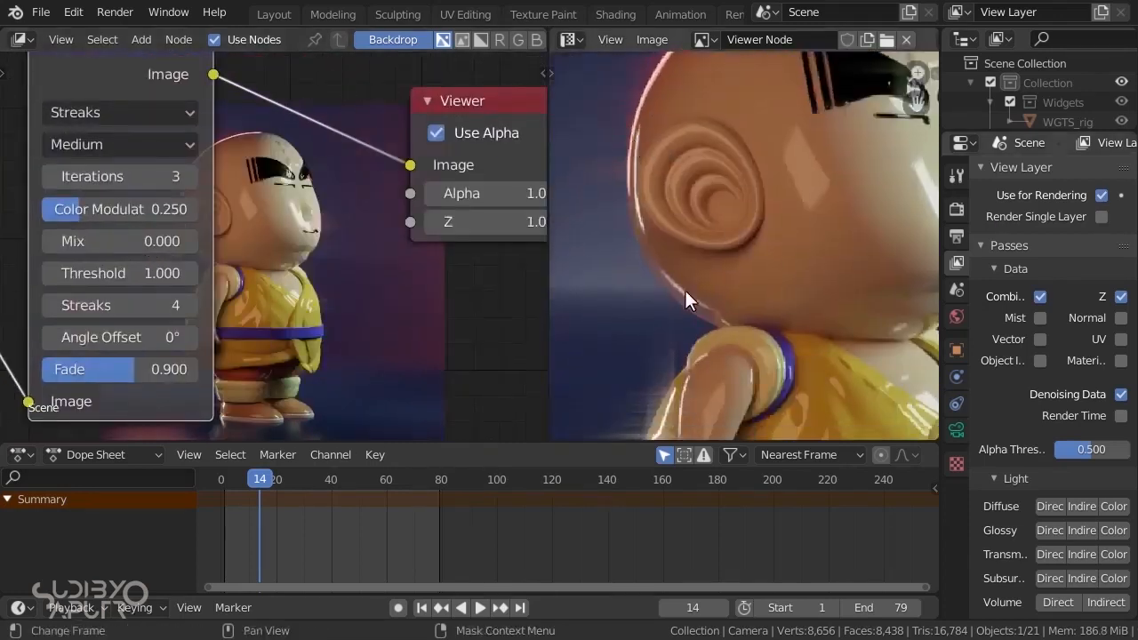
scroll(700, 256, down, 5)
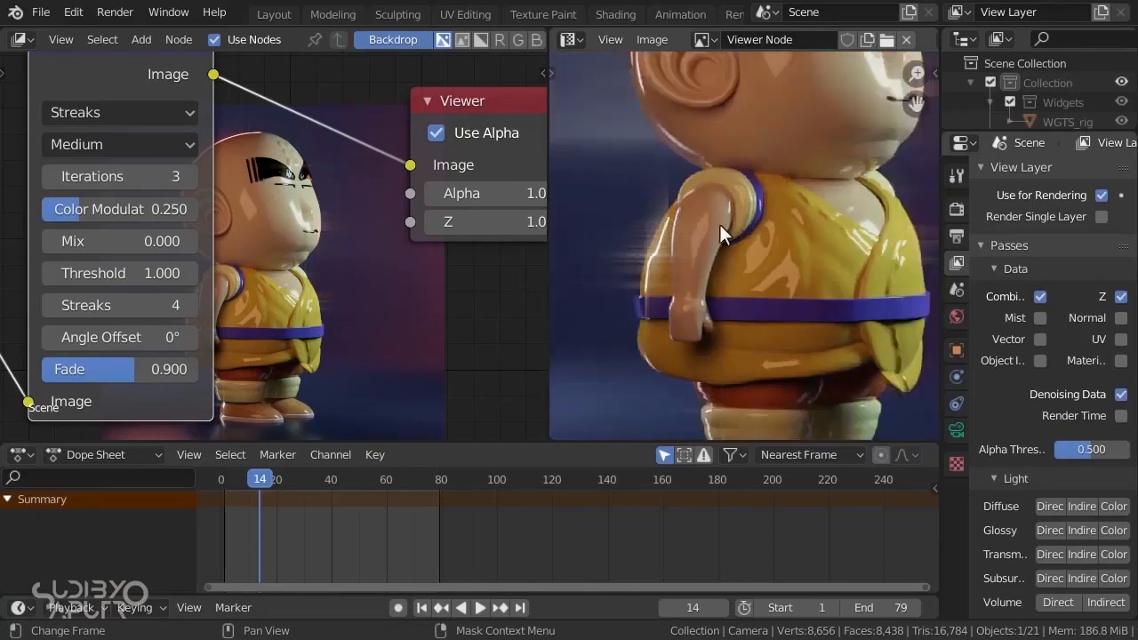
Try the Ghosts and Fog Glow glare types on the Glare node, checking each in the viewer image
click(106, 113)
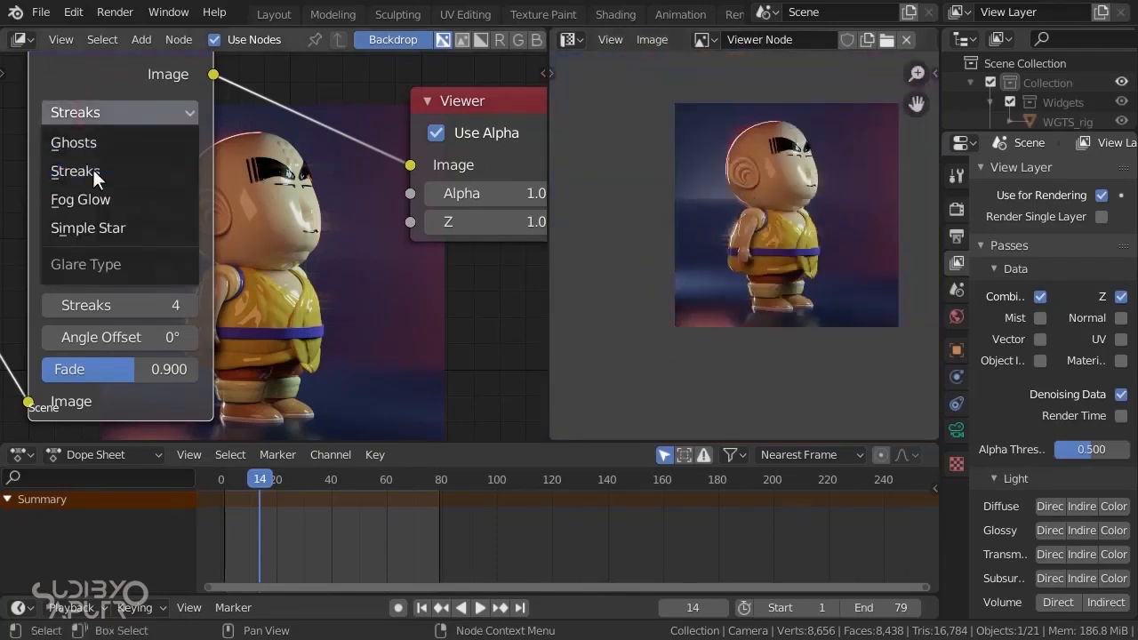
click(92, 144)
scroll(839, 207, up, 3)
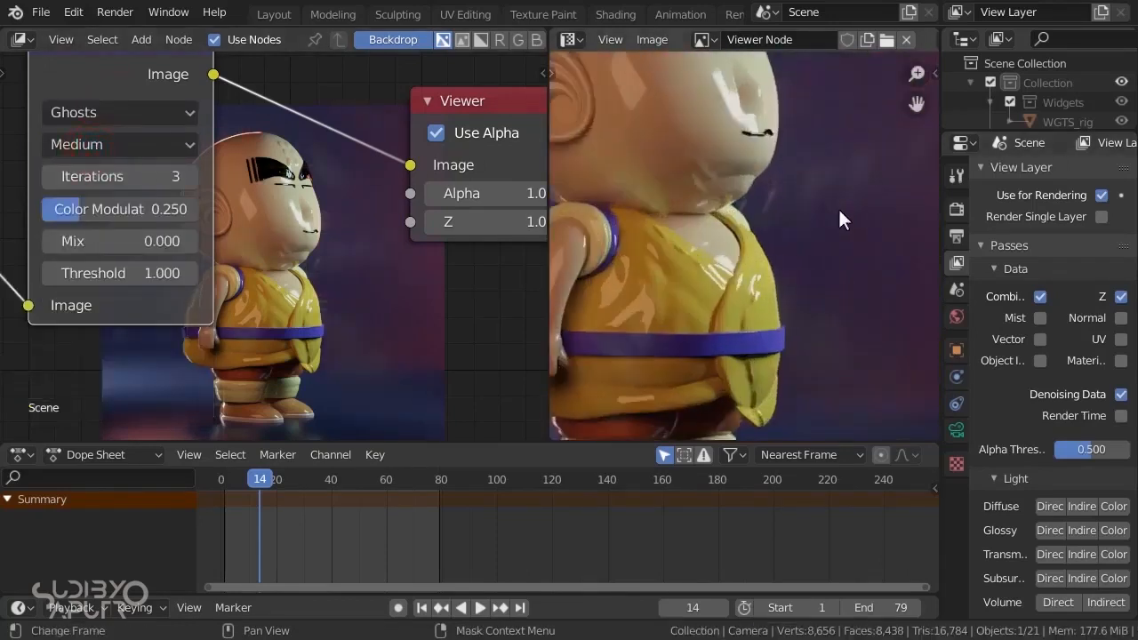
scroll(777, 180, down, 1)
click(147, 107)
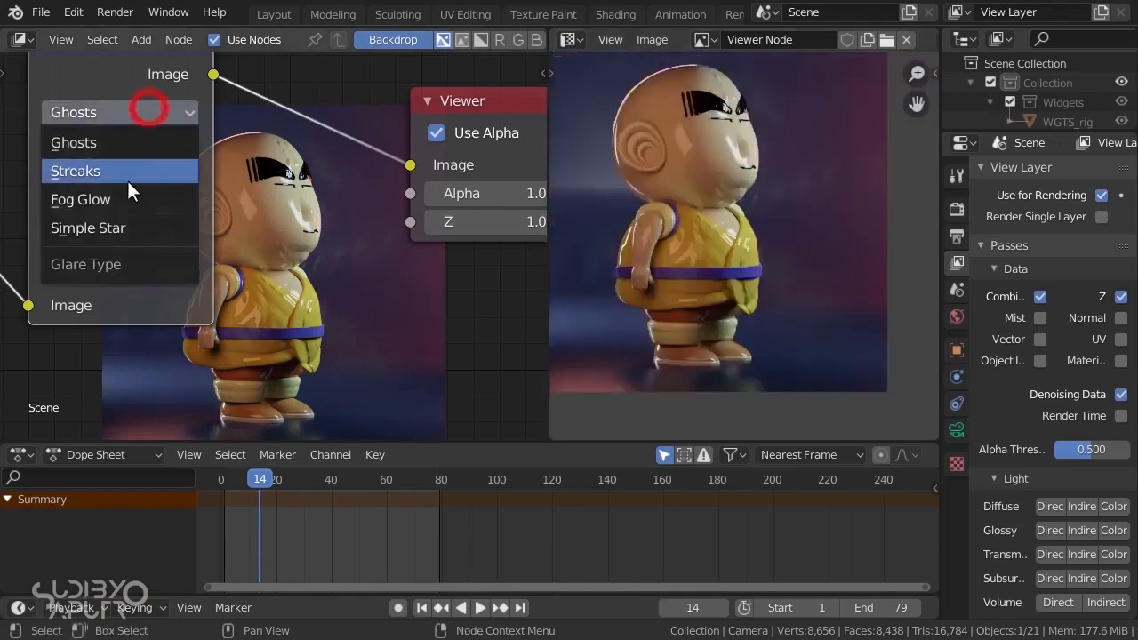
click(123, 196)
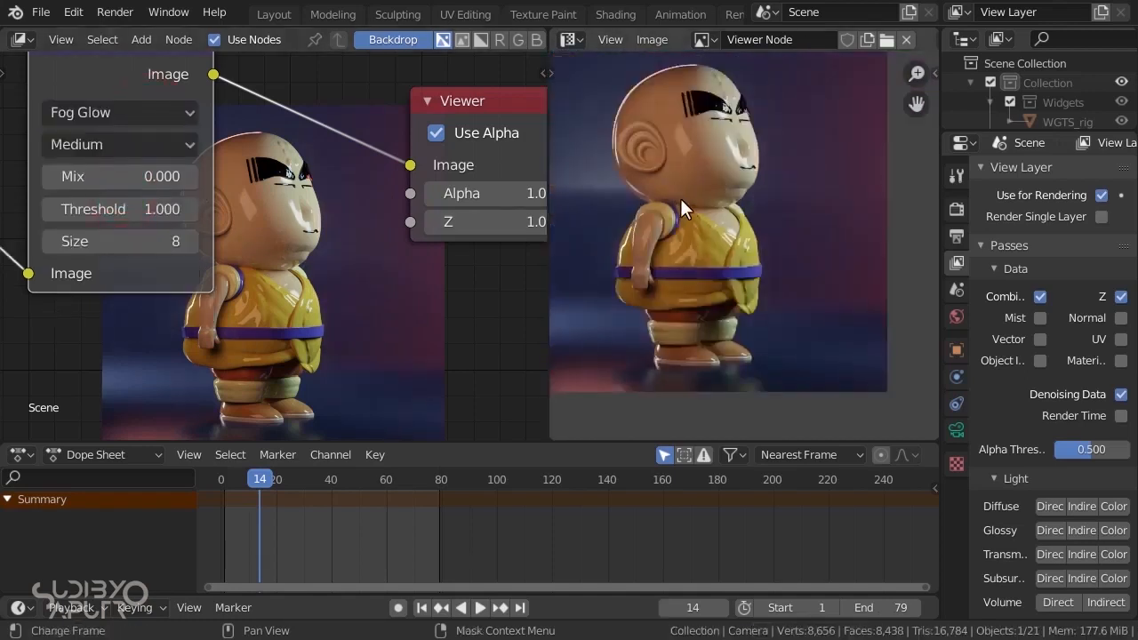
scroll(685, 197, up, 2)
scroll(650, 234, down, 1)
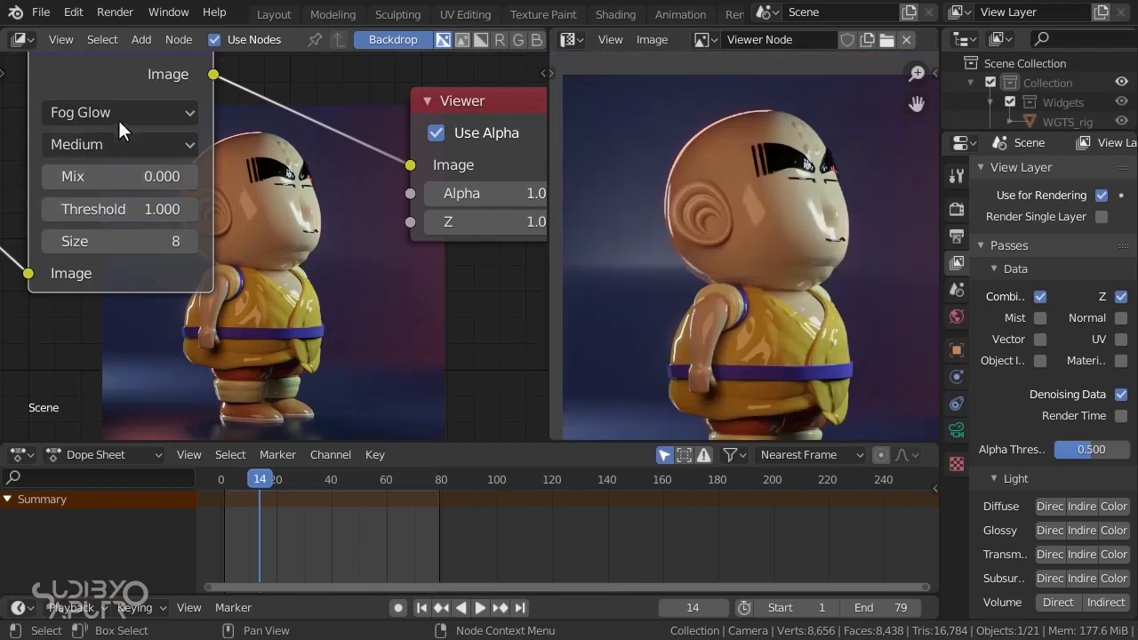
Try a glare threshold of 0 and switch the Glare node to the Simple Star type
drag(140, 211, 126, 211)
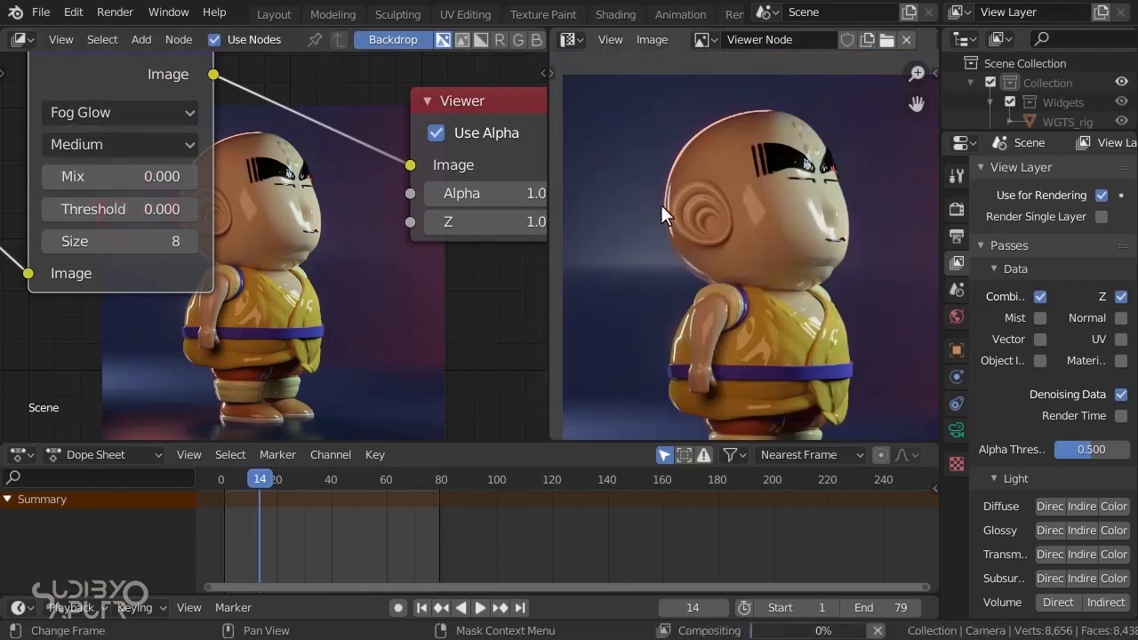
scroll(660, 203, down, 2)
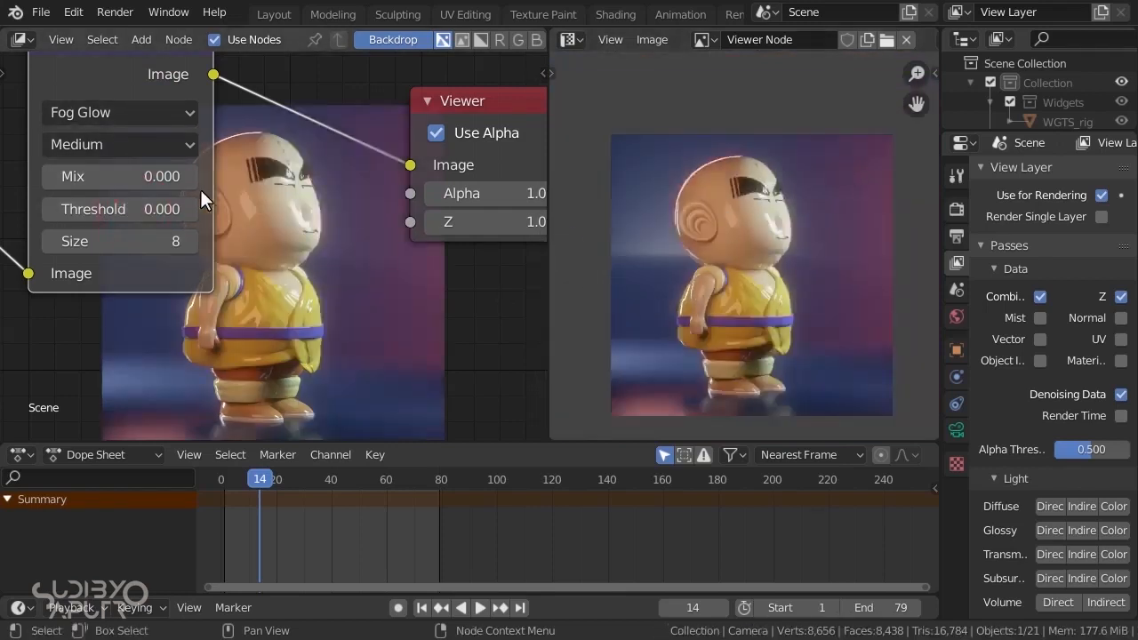
click(127, 112)
click(118, 227)
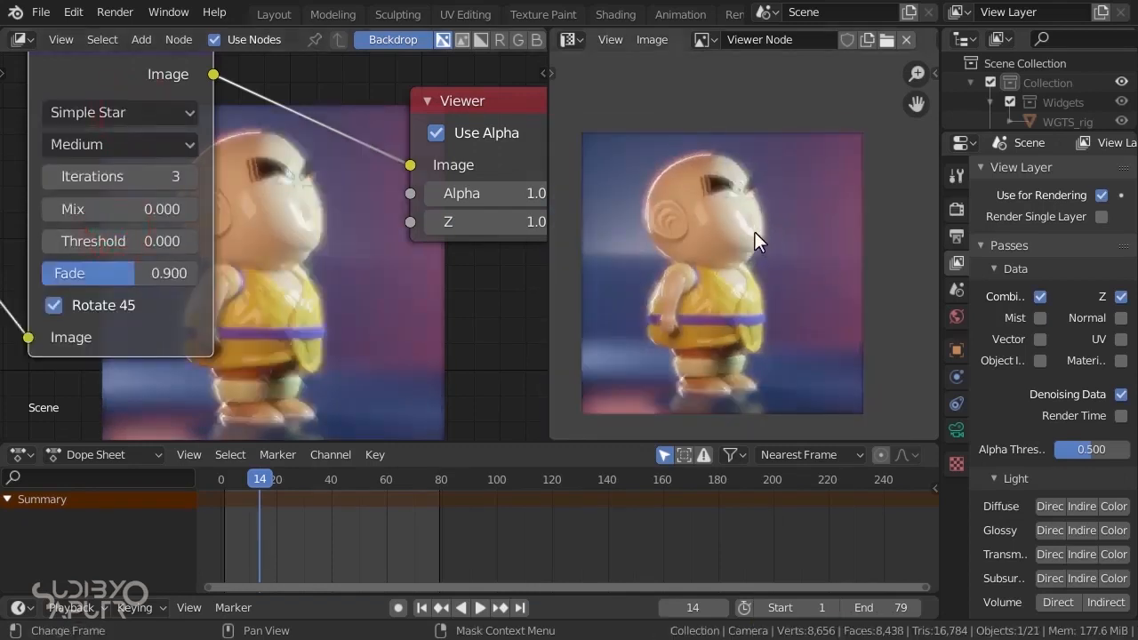
Set the Glare node back to Streaks with a threshold of 0.9 and inspect the glow around the character
click(116, 112)
click(107, 162)
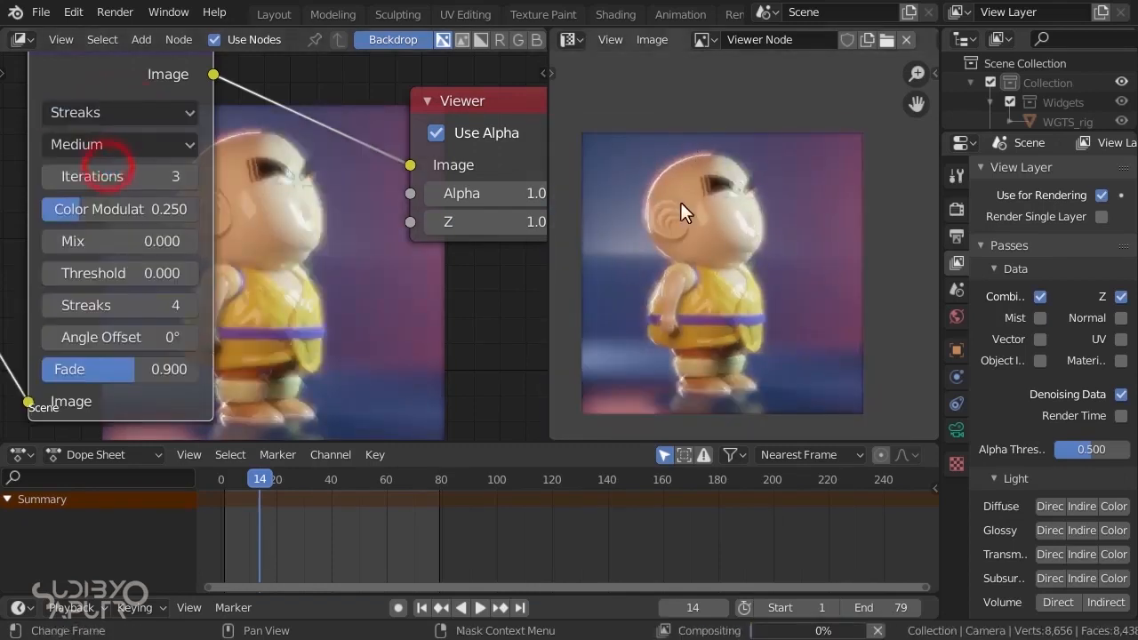
click(130, 271)
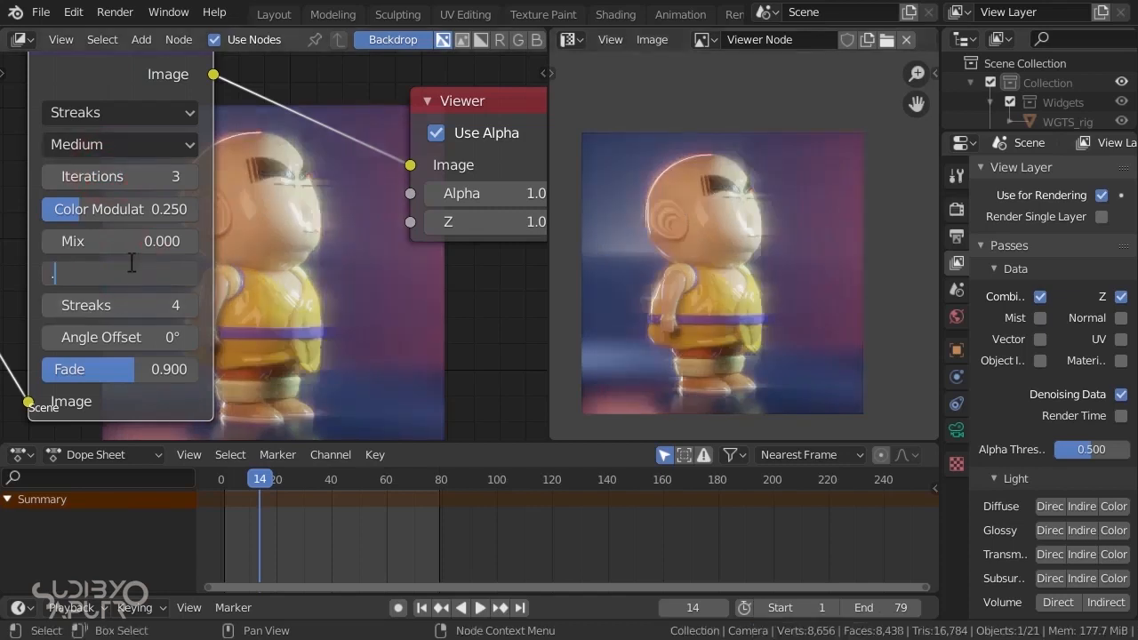
click(316, 287)
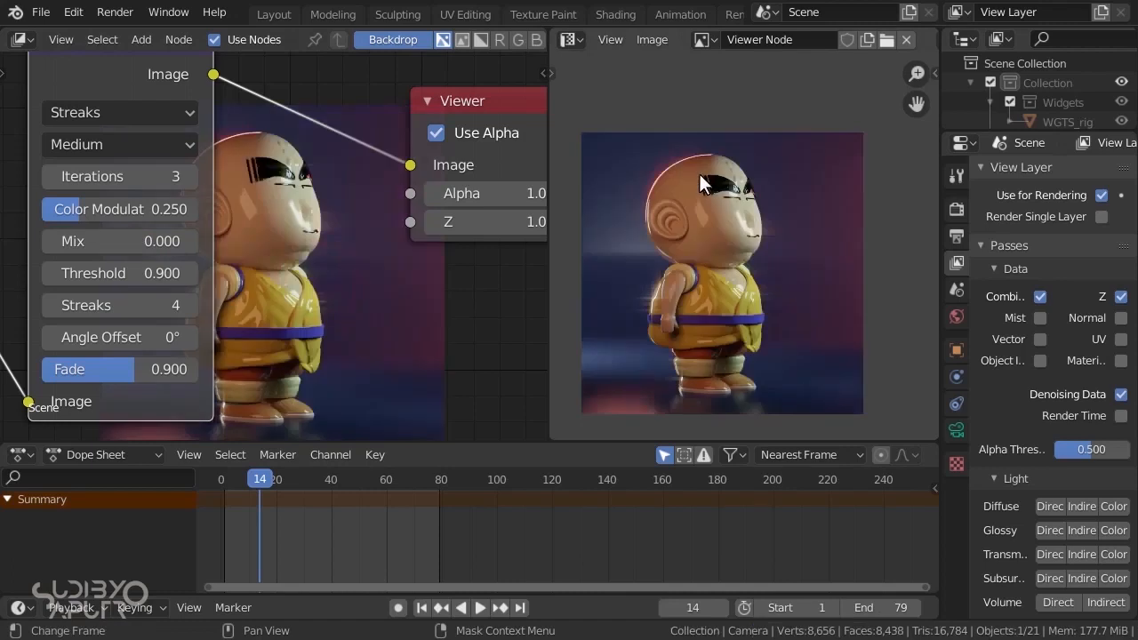
scroll(699, 172, up, 4)
scroll(723, 250, down, 4)
scroll(673, 253, up, 5)
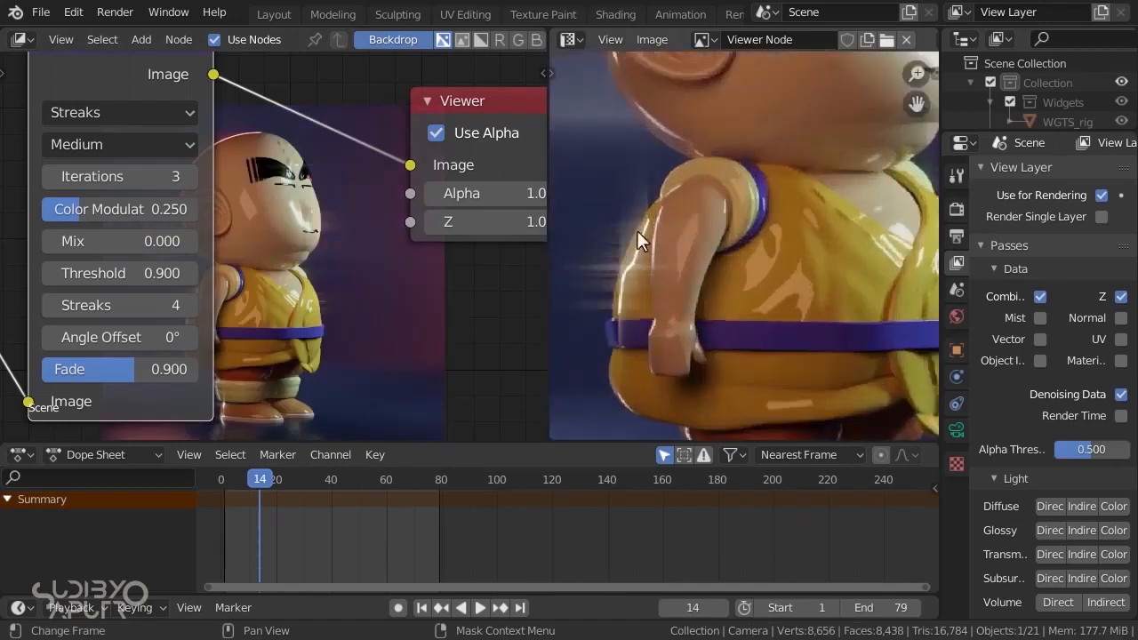
Set the Glare threshold to 0.95 and check the streaks around the character's head and arm
click(139, 277)
text(5)
click(303, 344)
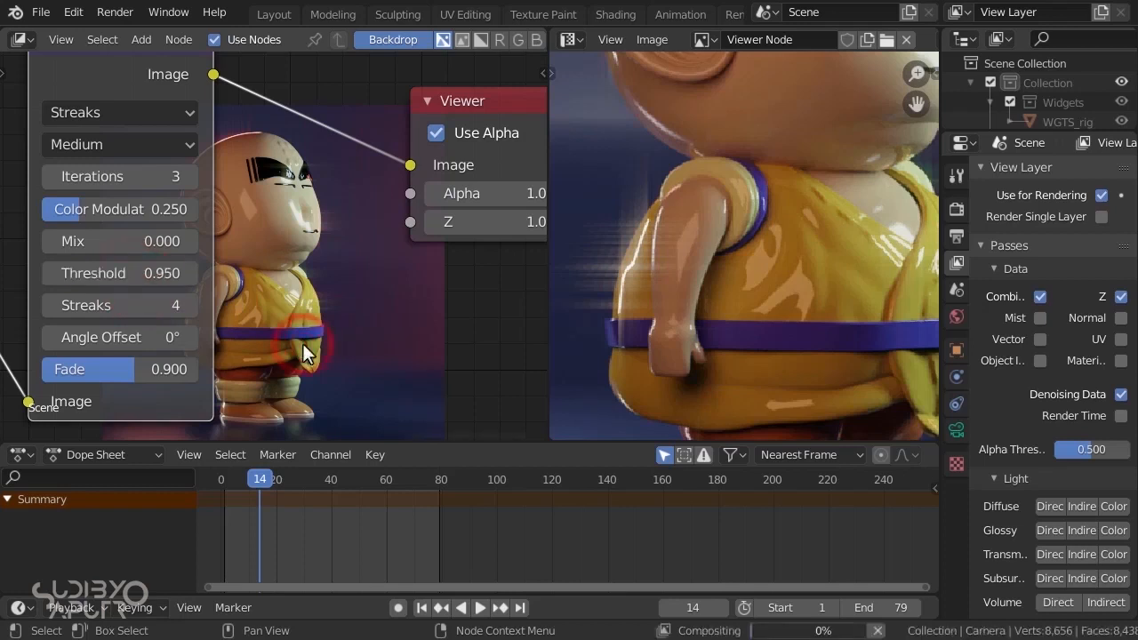
scroll(654, 246, down, 5)
scroll(826, 239, up, 5)
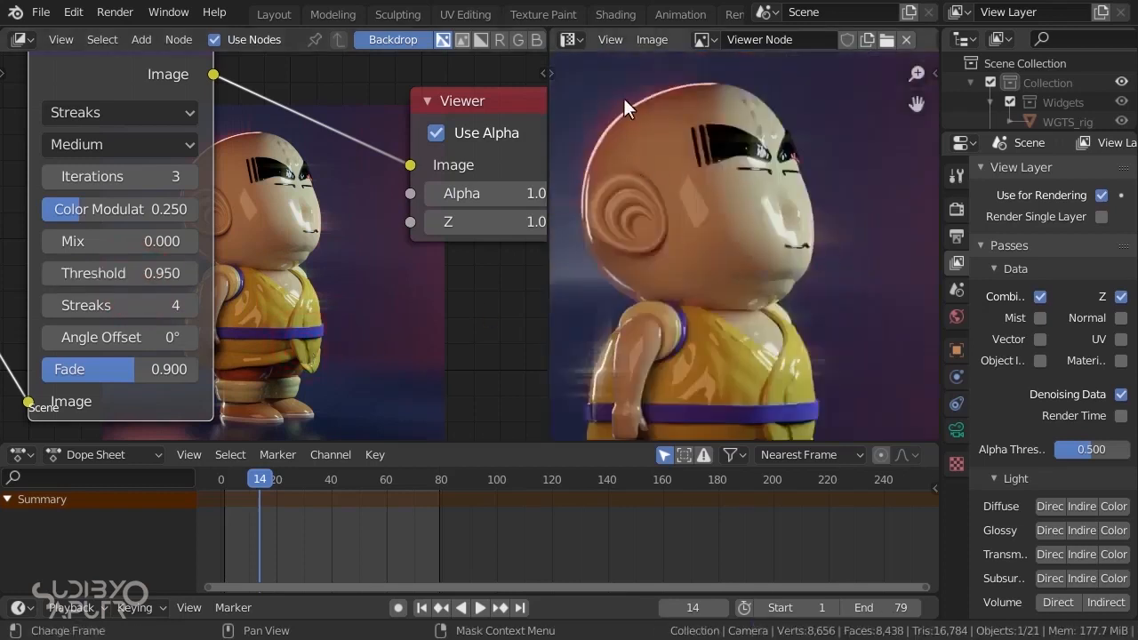
Try 13 streaks on the Glare node and view the whole character
middle_drag(128, 160, 134, 190)
drag(116, 334, 201, 334)
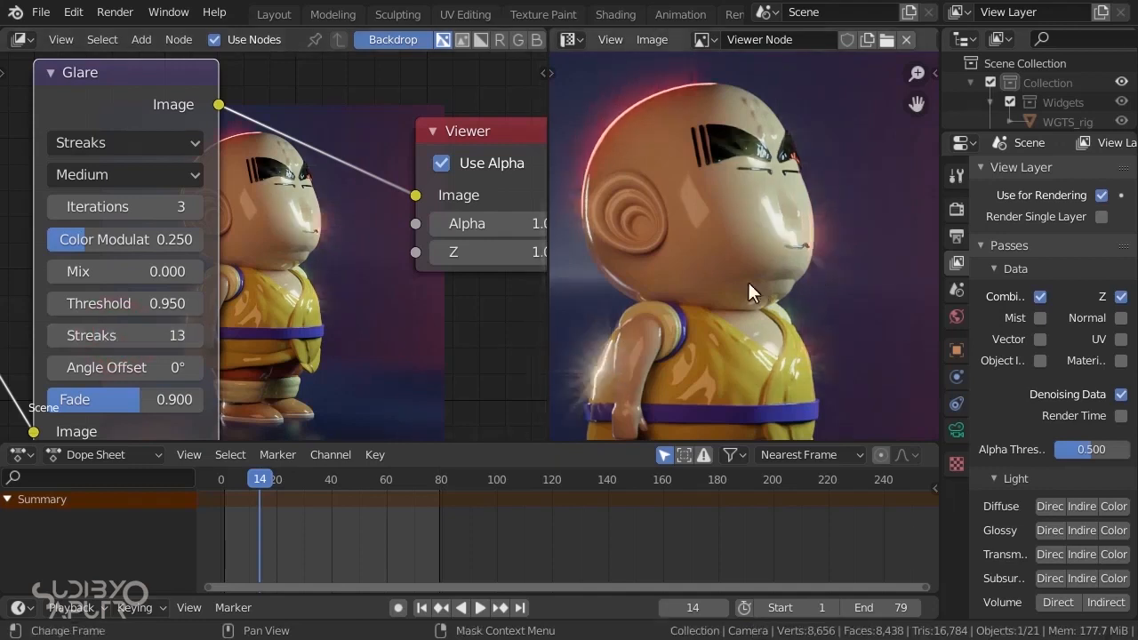
scroll(711, 293, down, 3)
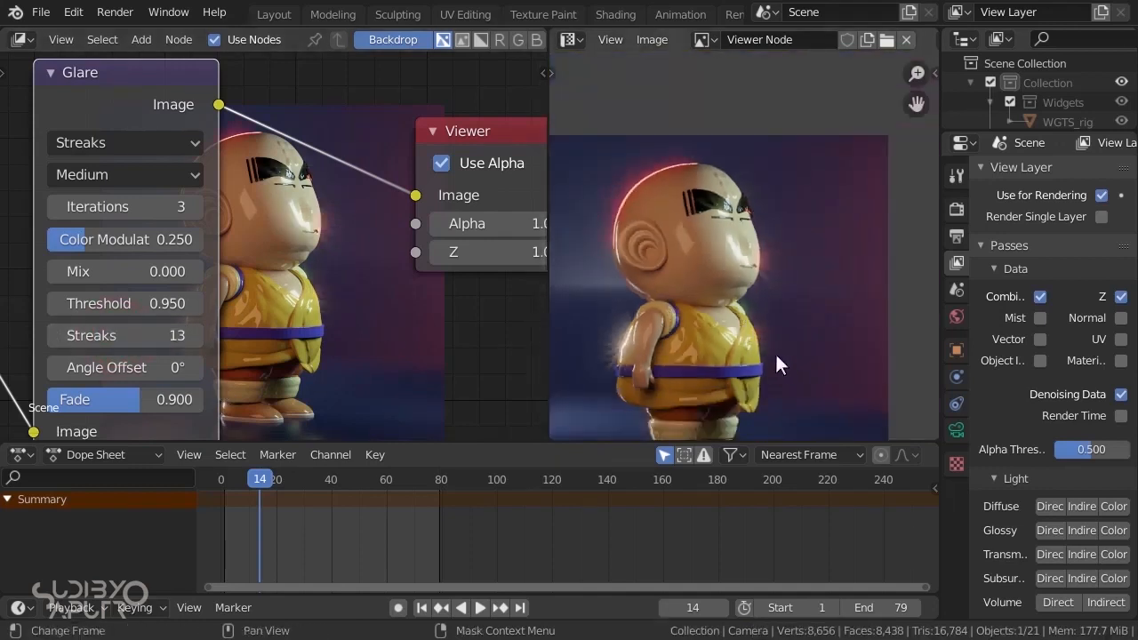
Set the number of streaks on the Glare node to 5 and check the glow around the head
click(164, 336)
text(5)
key(Return)
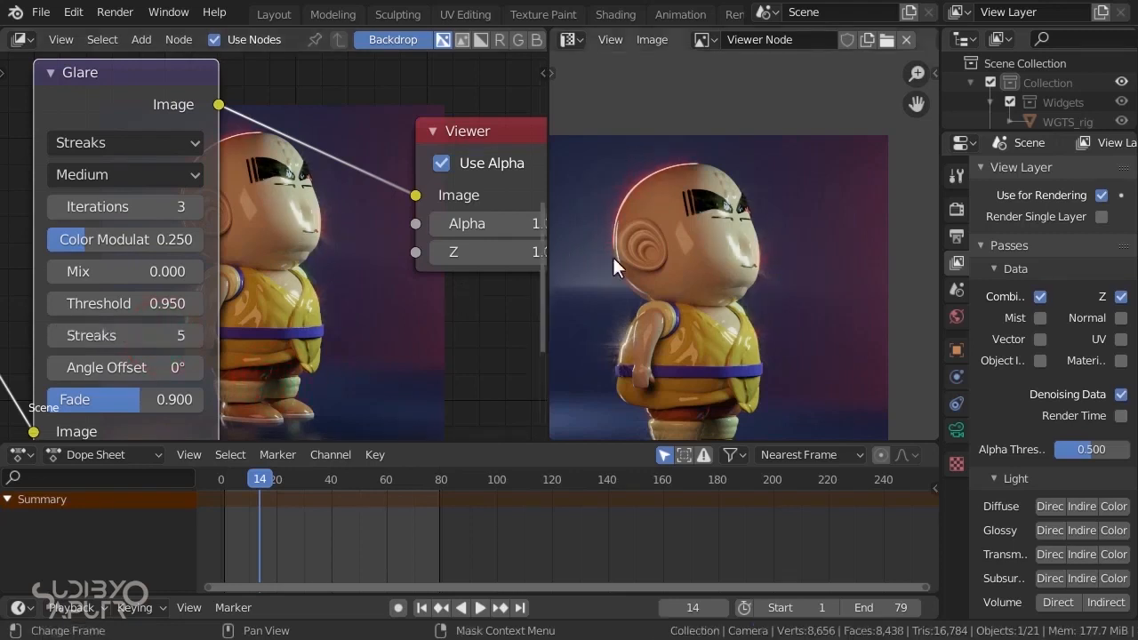
scroll(652, 166, up, 3)
middle_drag(654, 169, 725, 178)
scroll(279, 226, down, 3)
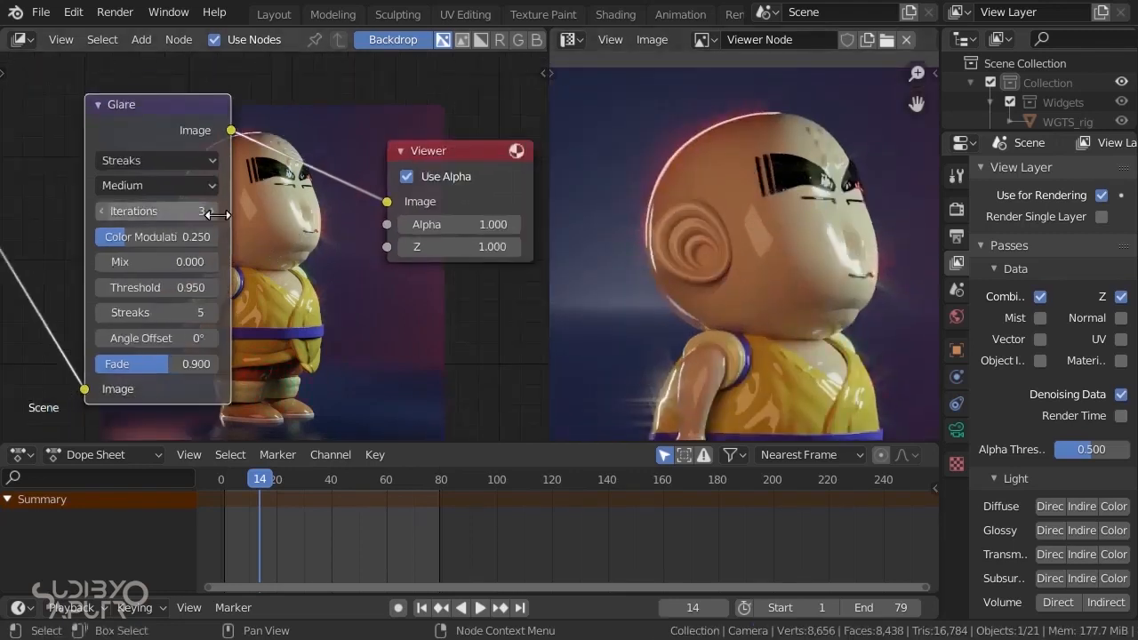
Add a Lens Distortion node on the link between the Glare and Viewer nodes
middle_drag(256, 222, 183, 210)
key(shift+a)
mouse_move(192, 190)
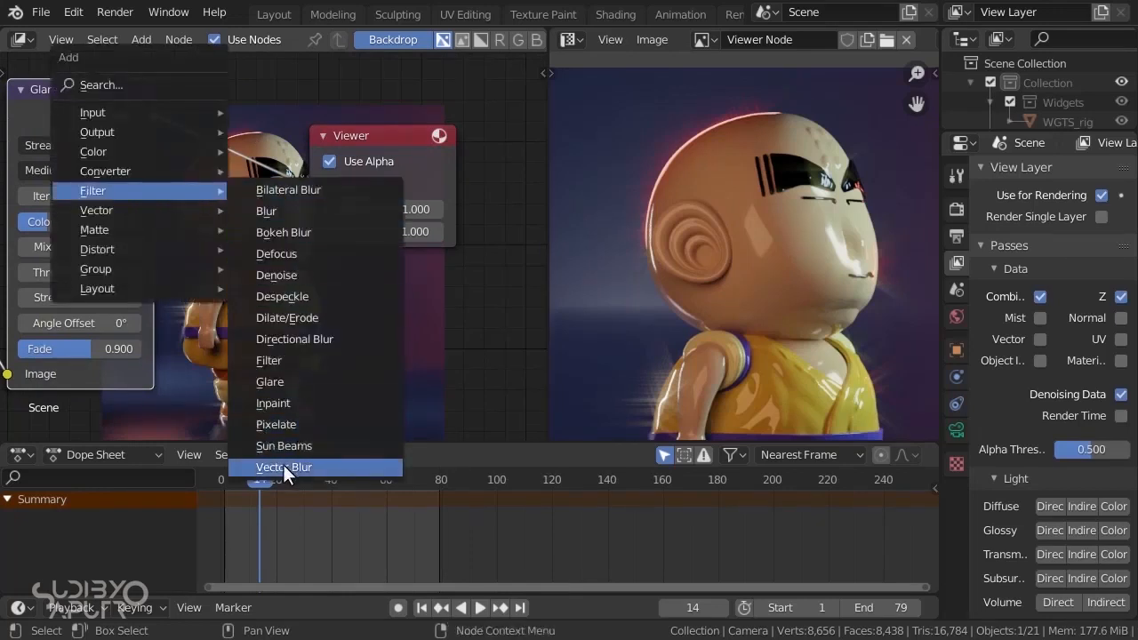
mouse_move(108, 249)
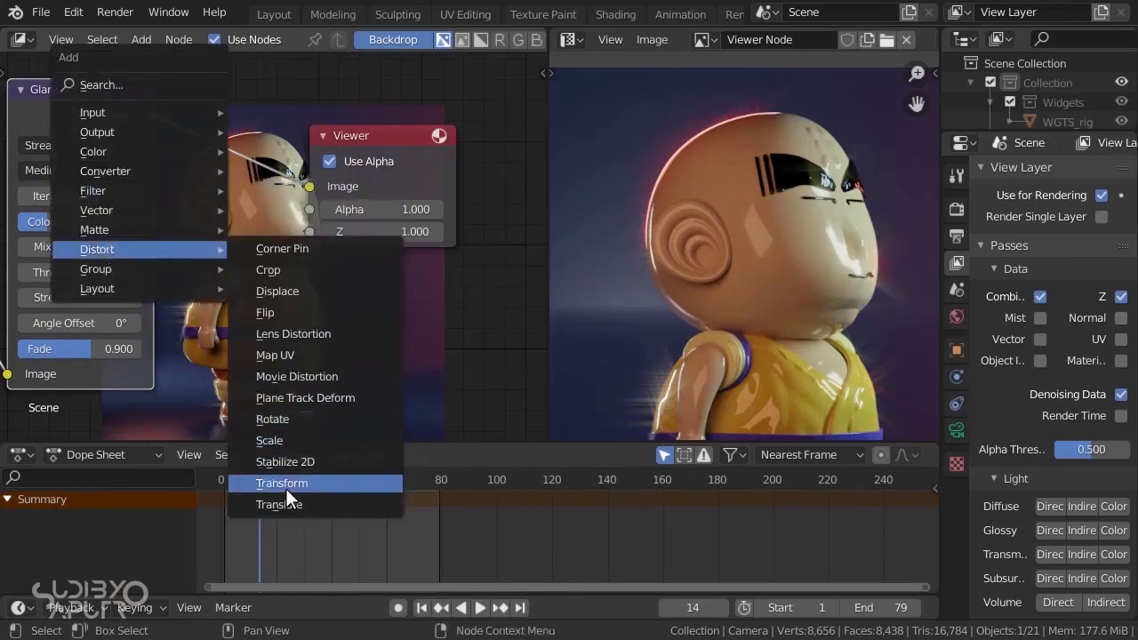
click(297, 334)
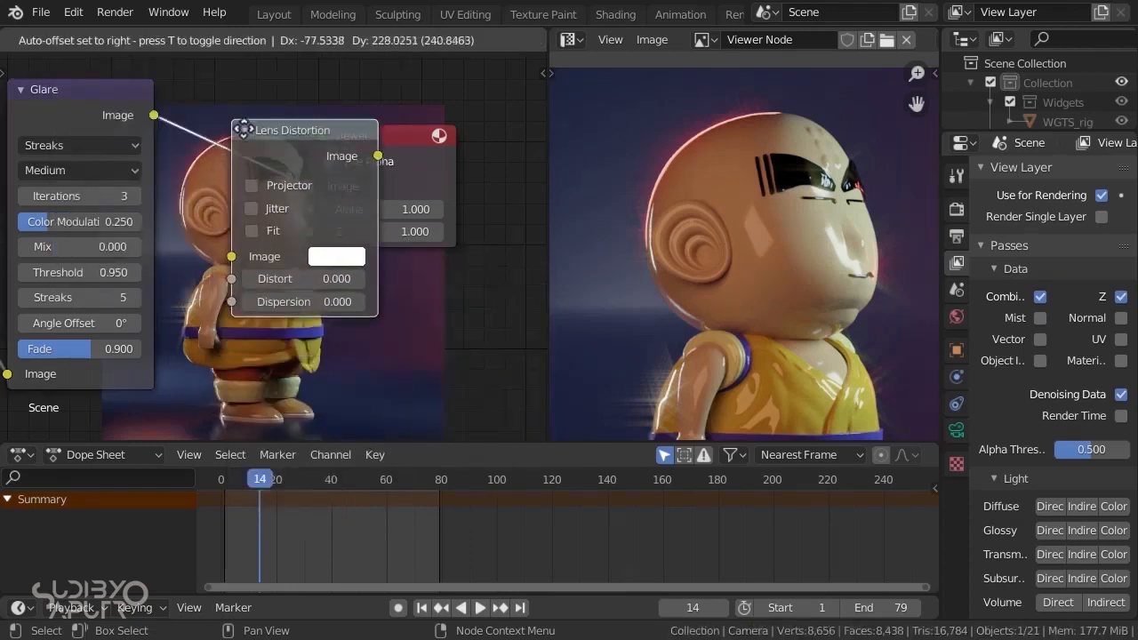
click(236, 122)
Set the Lens Distortion dispersion to 0.1 and inspect the color fringing on the character's head and shoes
middle_drag(338, 196, 310, 204)
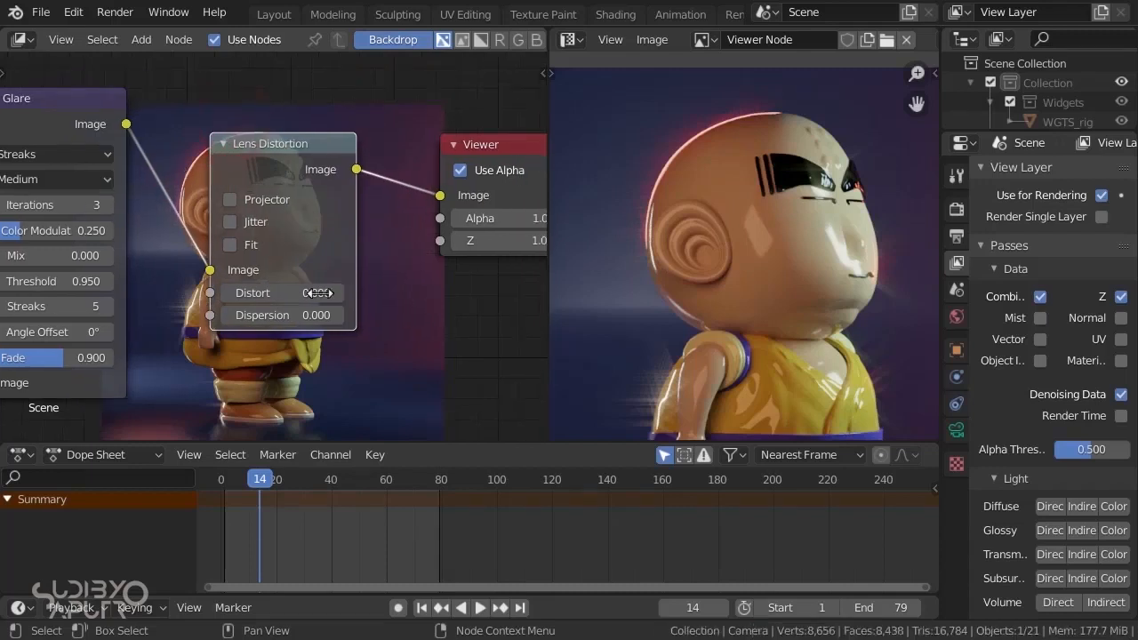
click(287, 313)
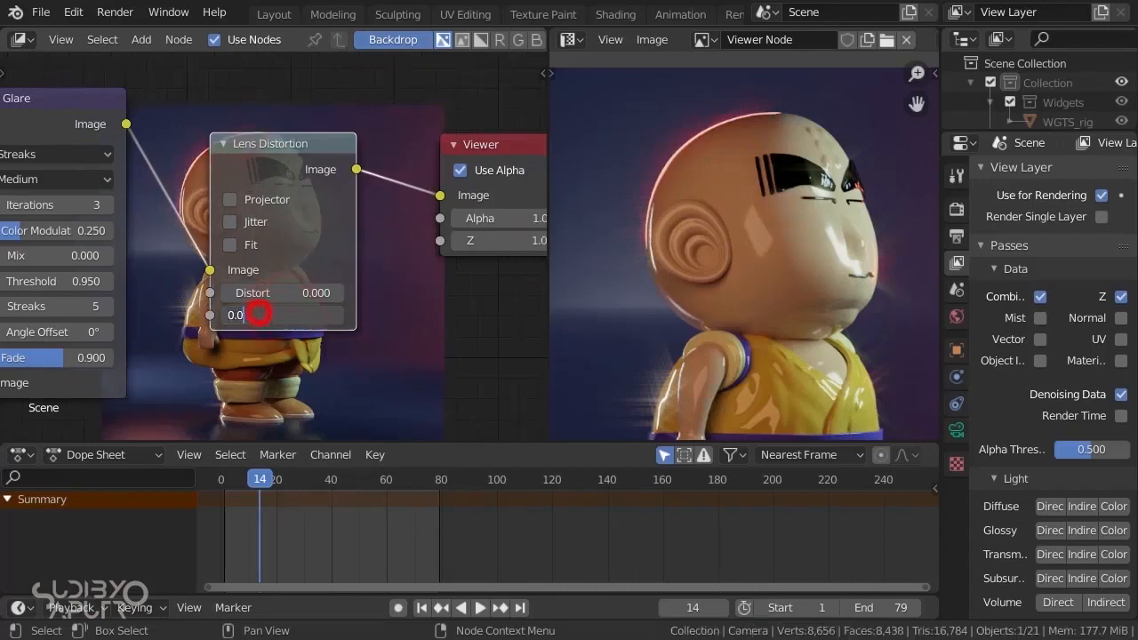
click(293, 353)
click(277, 317)
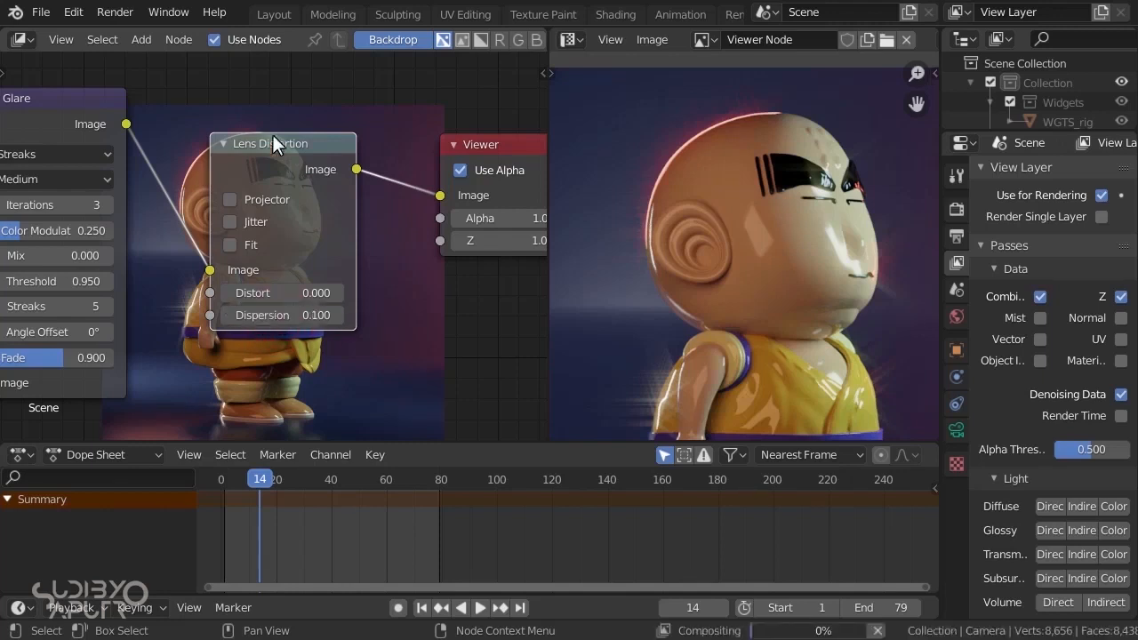
scroll(815, 150, down, 2)
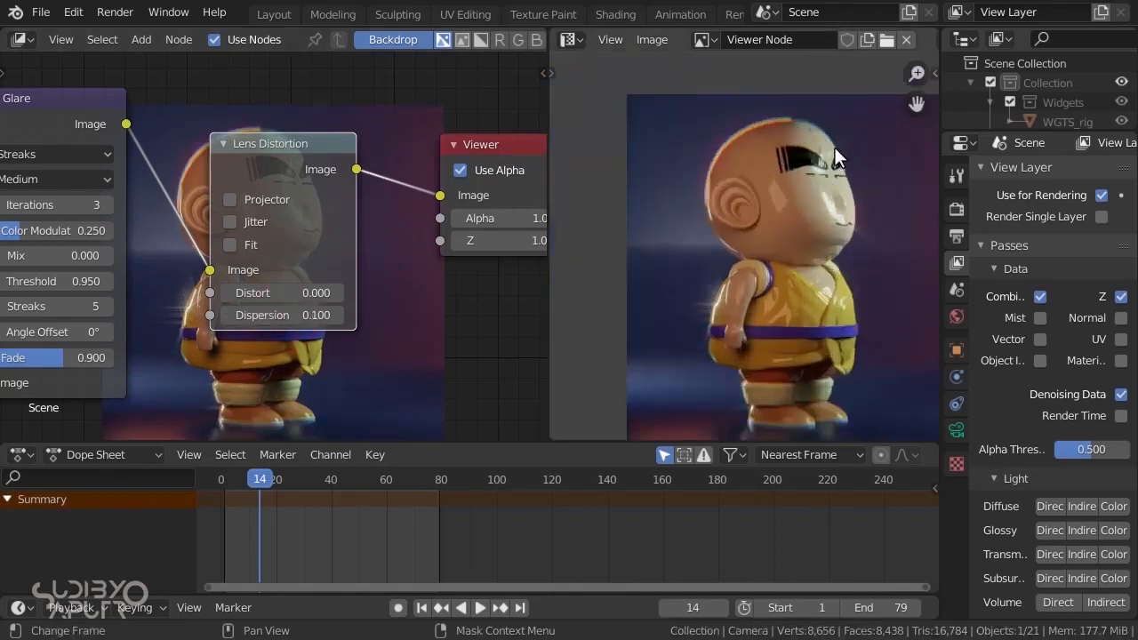
scroll(847, 340, up, 4)
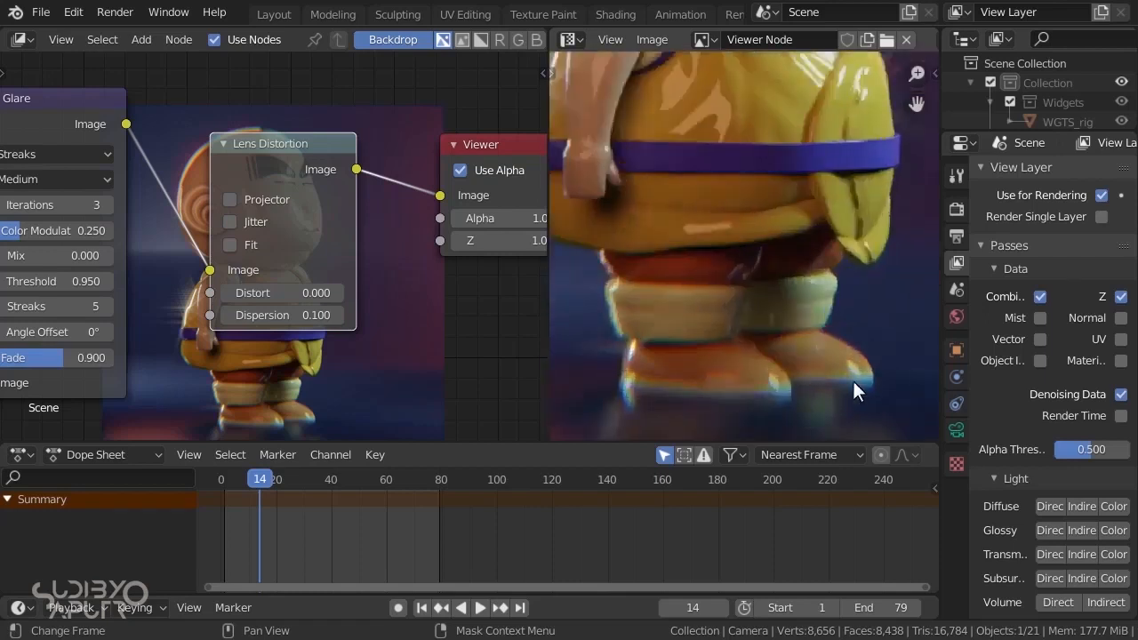
scroll(303, 314, up, 1)
Try a dispersion of 0.08 on the Lens Distortion node and check the fringing around the head
click(307, 315)
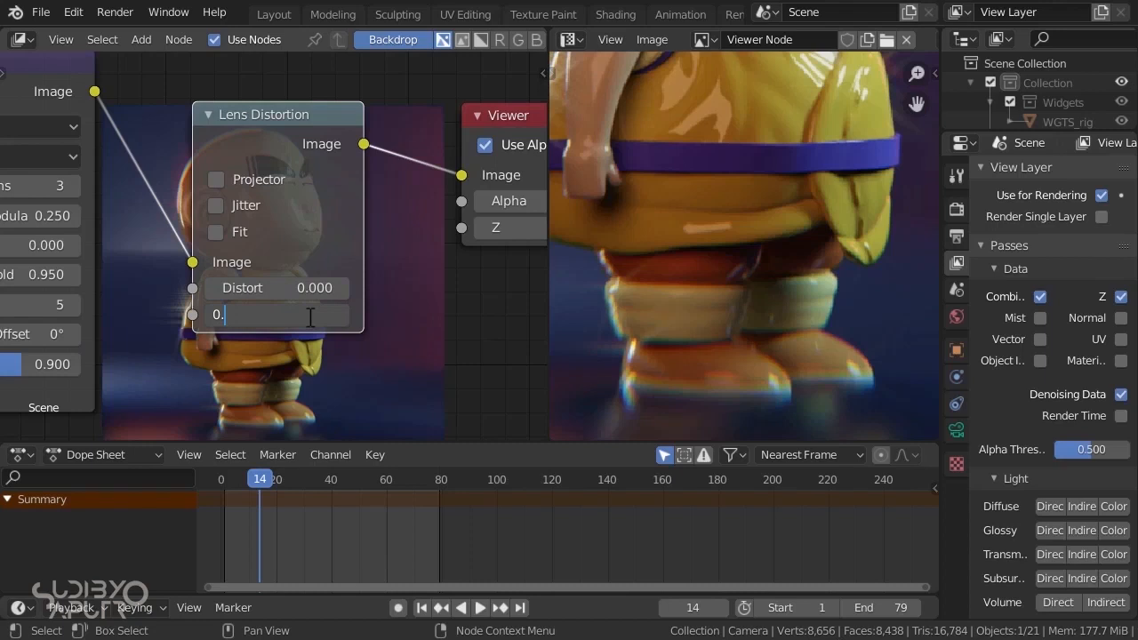
key(Return)
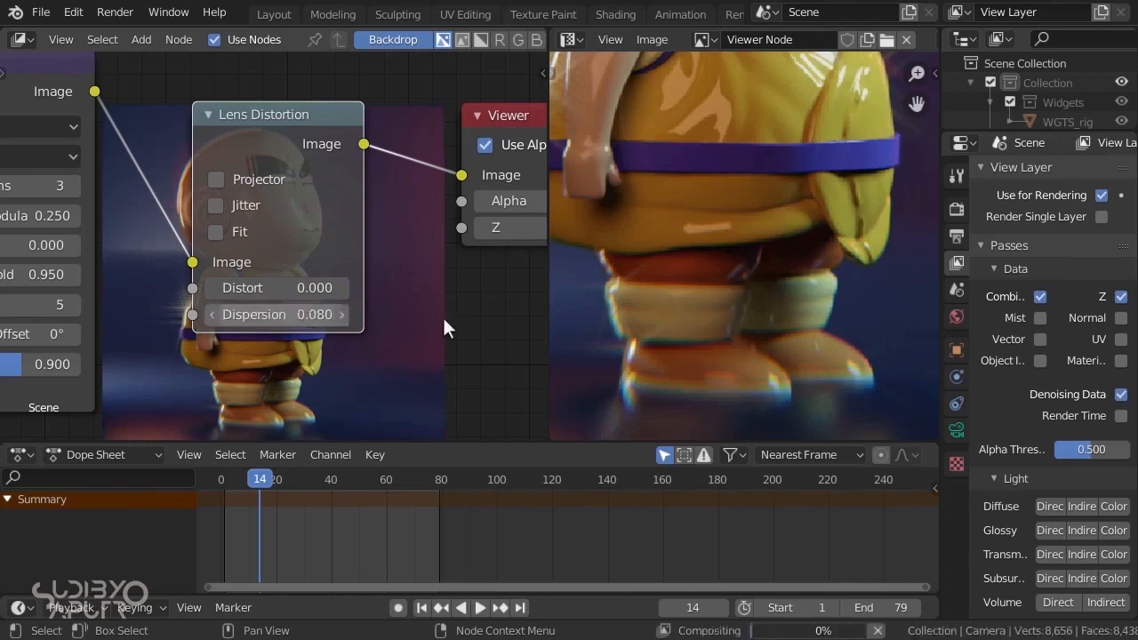
scroll(767, 140, down, 3)
scroll(813, 191, up, 3)
middle_drag(760, 89, 783, 150)
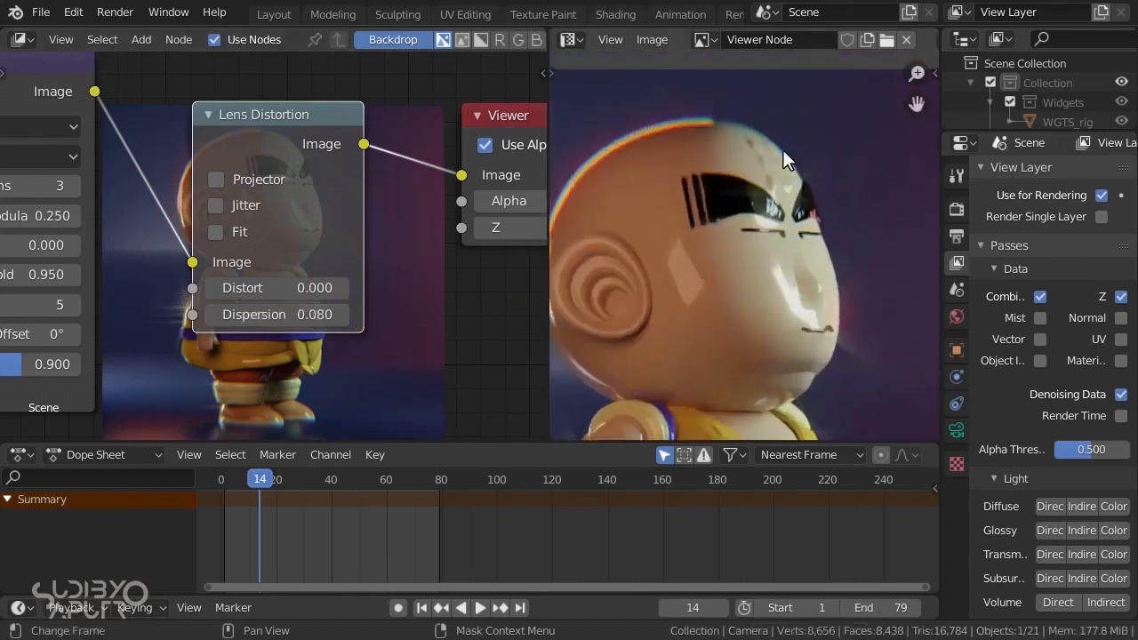
Set the Lens Distortion dispersion to 0.04 and check the fringing over the whole character
click(305, 316)
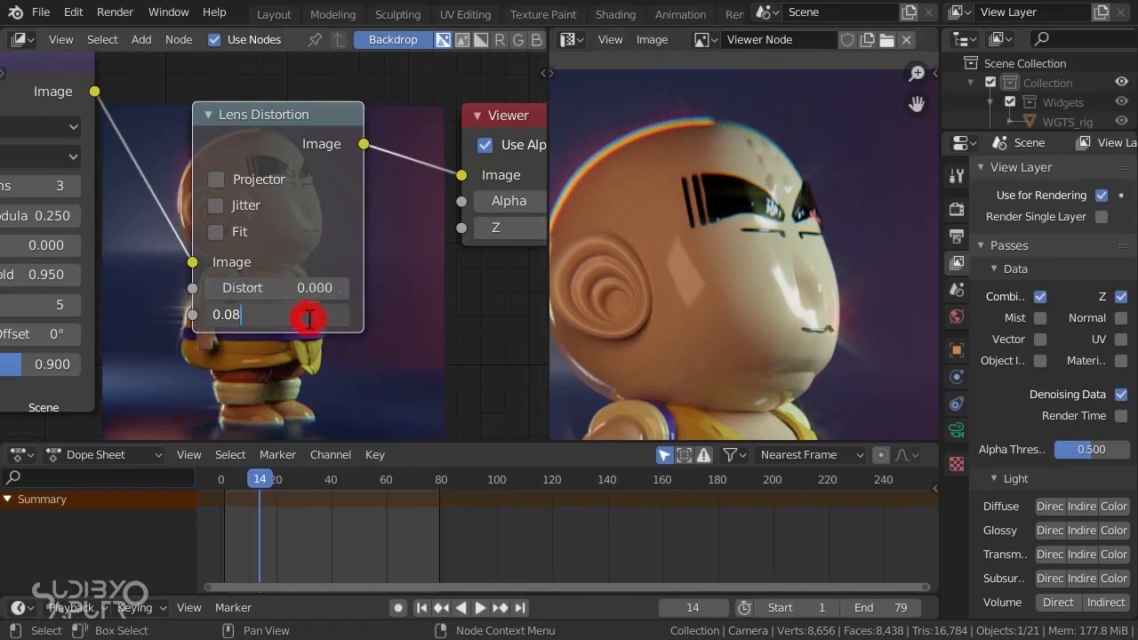
key(BackSpace)
text(4)
key(Return)
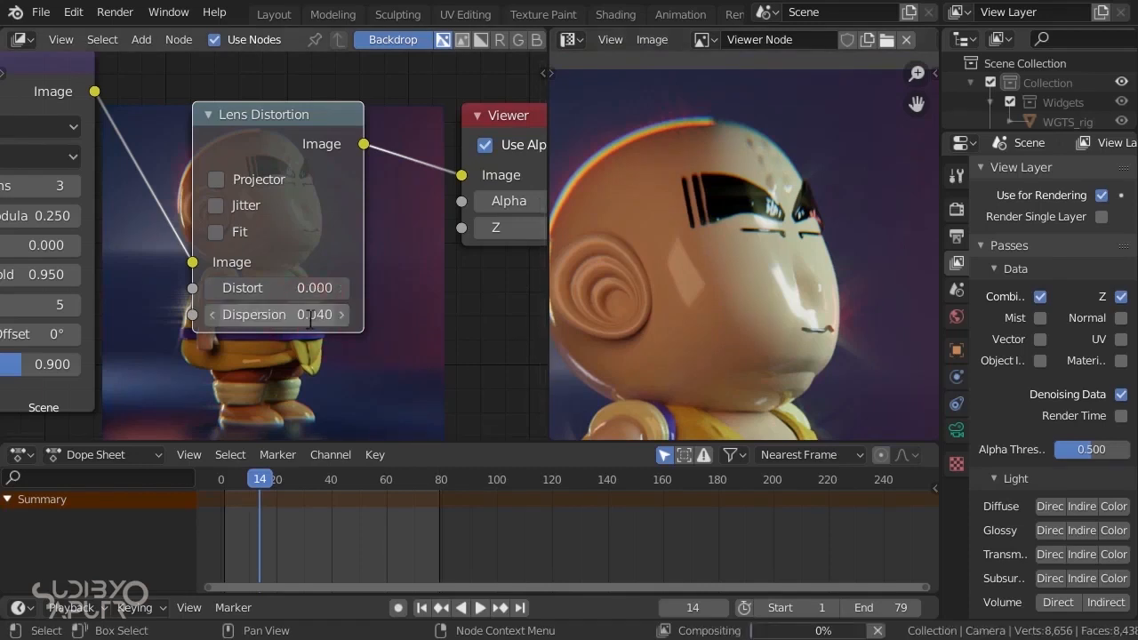
scroll(764, 169, down, 3)
middle_drag(736, 253, 727, 161)
scroll(739, 374, up, 2)
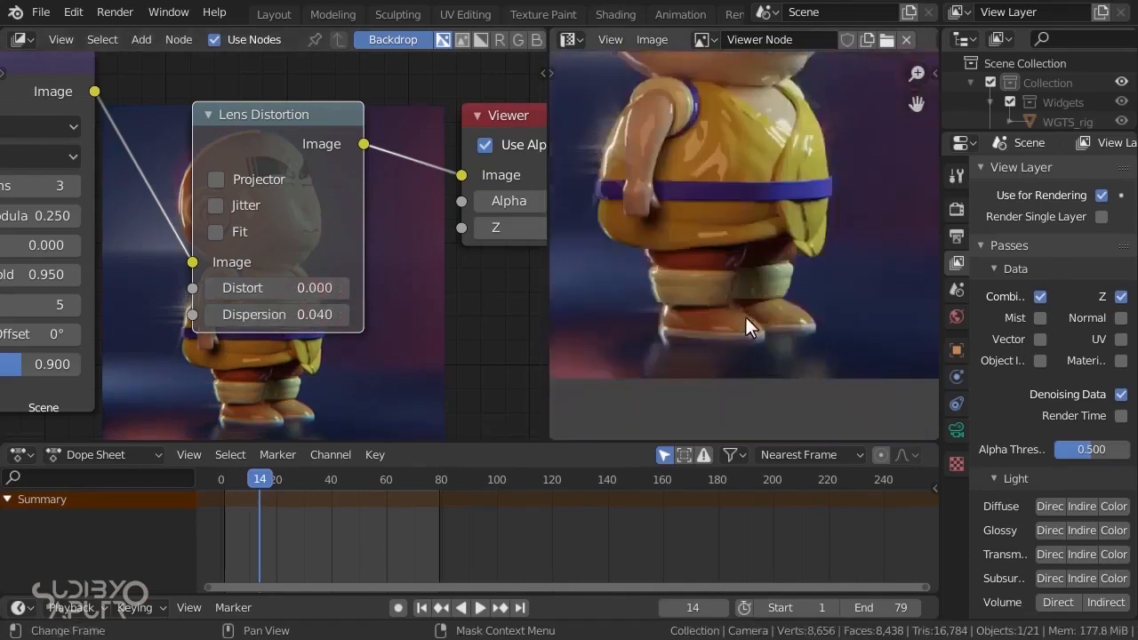
scroll(751, 320, up, 4)
scroll(711, 307, down, 6)
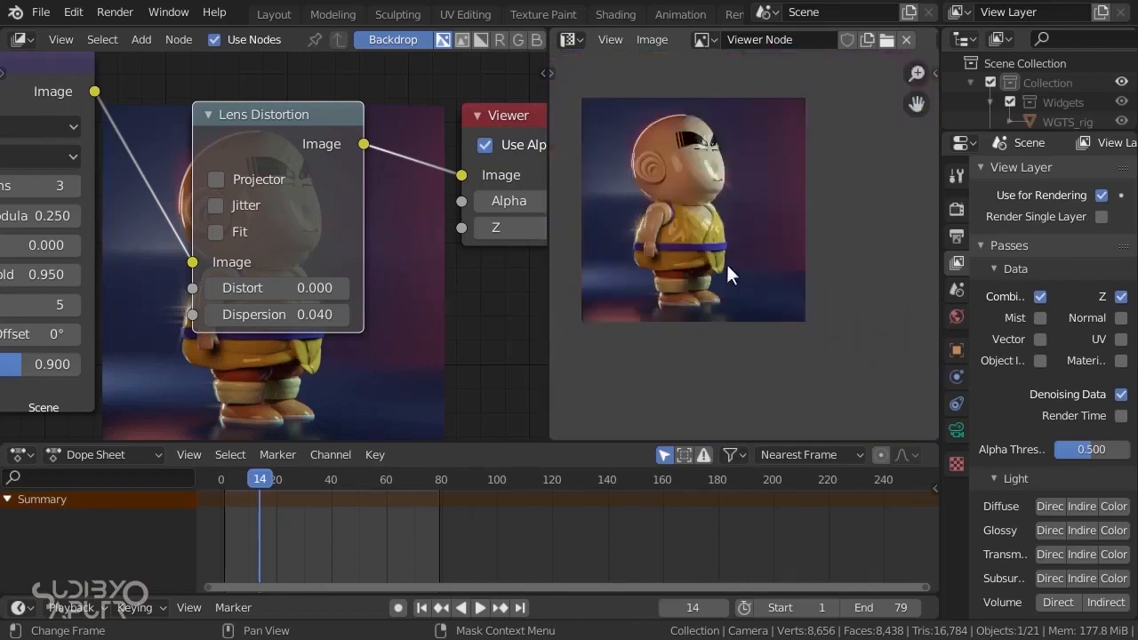
scroll(764, 222, up, 3)
Move the Composite node to just above the Viewer node, beside the Lens Distortion node
scroll(756, 229, down, 3)
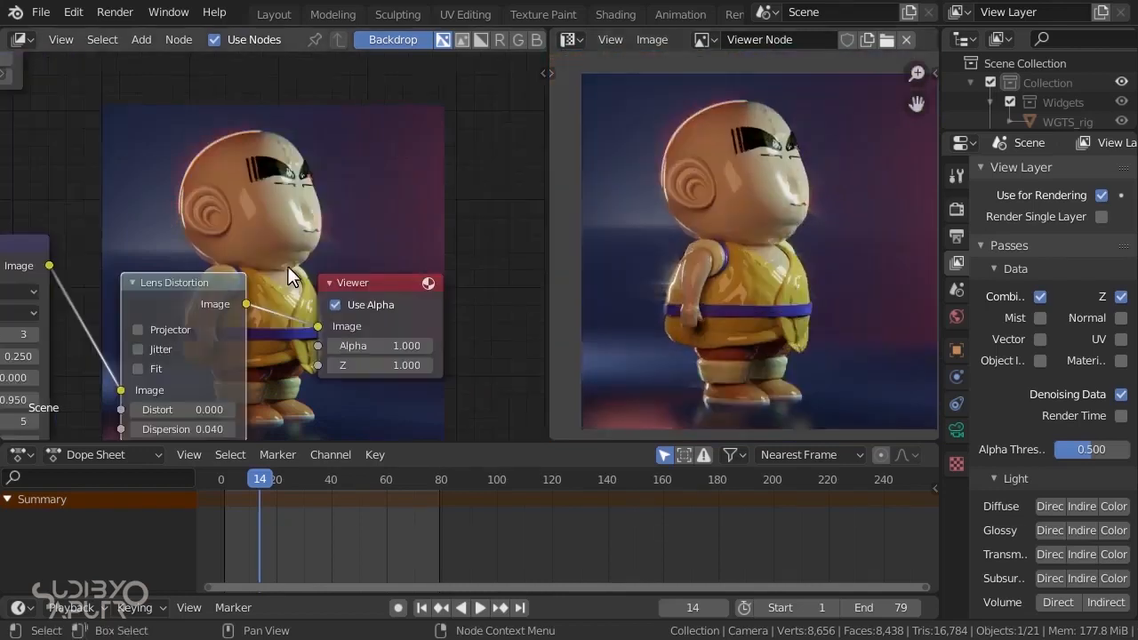
scroll(288, 269, down, 3)
drag(77, 80, 369, 177)
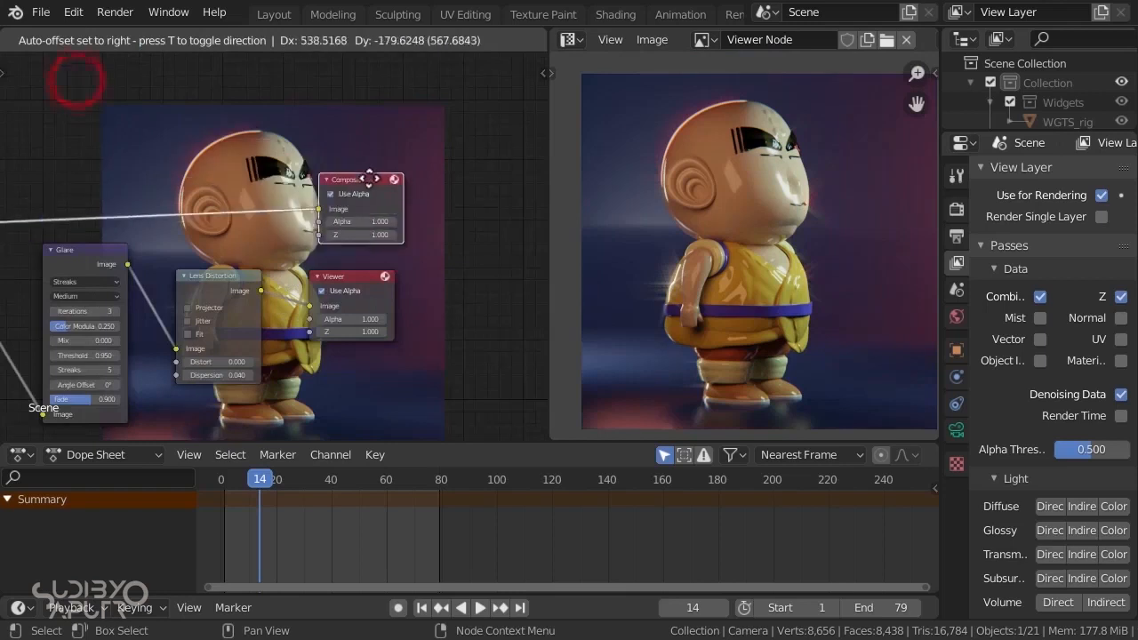
scroll(318, 283, up, 2)
drag(343, 269, 369, 273)
drag(372, 151, 378, 144)
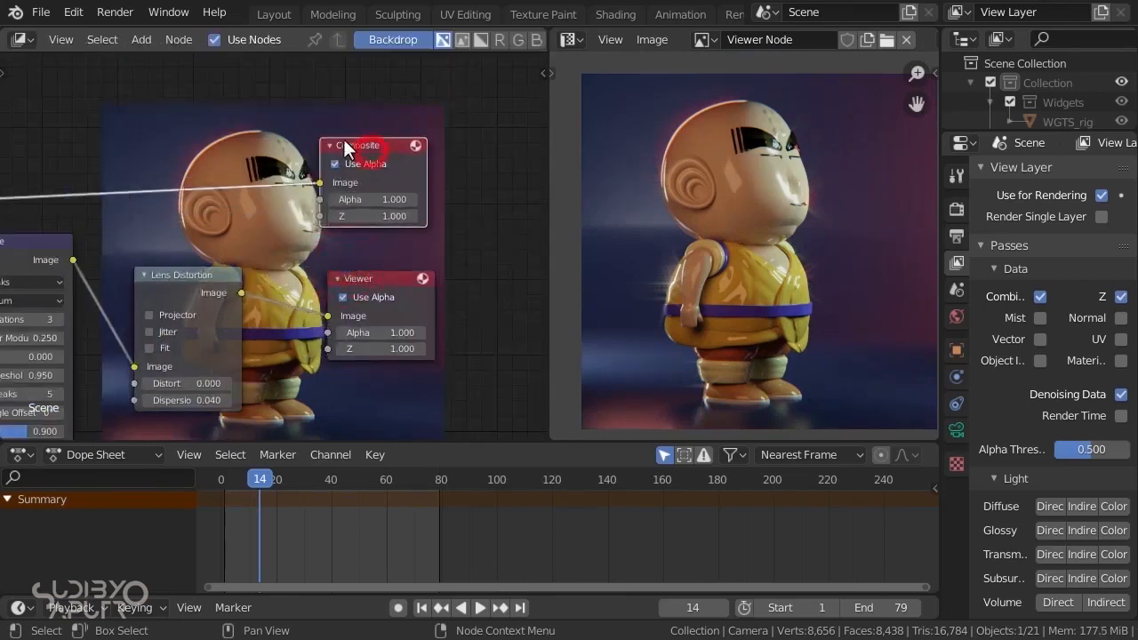
Connect the Lens Distortion image output to the Composite node's Image input and review the complete node chain
drag(240, 293, 321, 182)
scroll(320, 244, down, 2)
scroll(285, 257, down, 3)
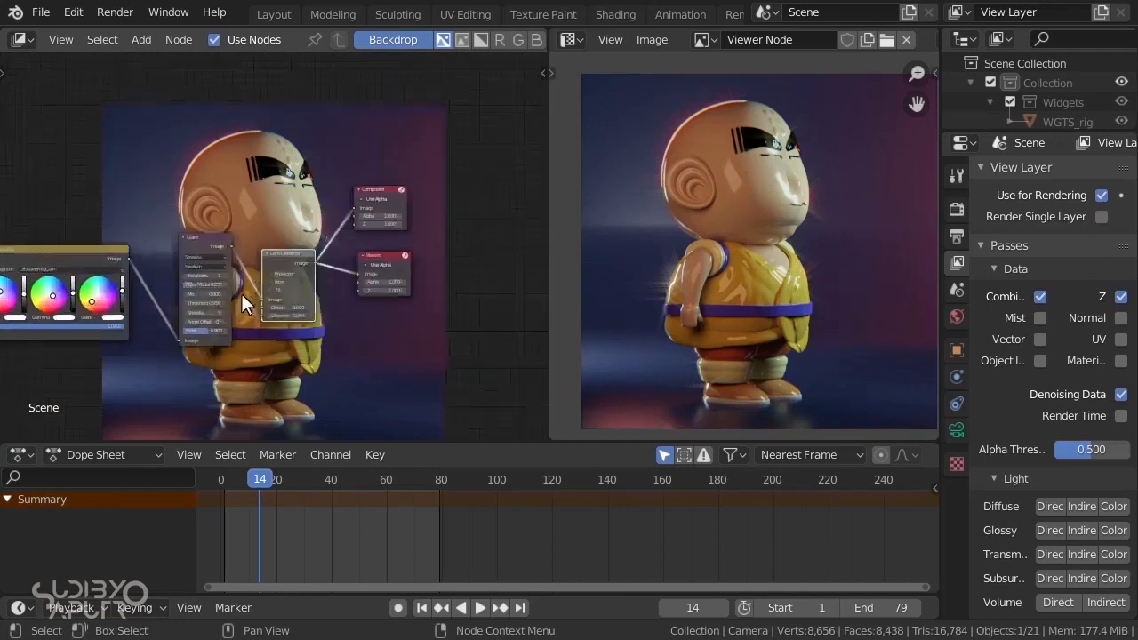
scroll(241, 291, up, 3)
middle_drag(130, 255, 319, 232)
scroll(209, 229, down, 5)
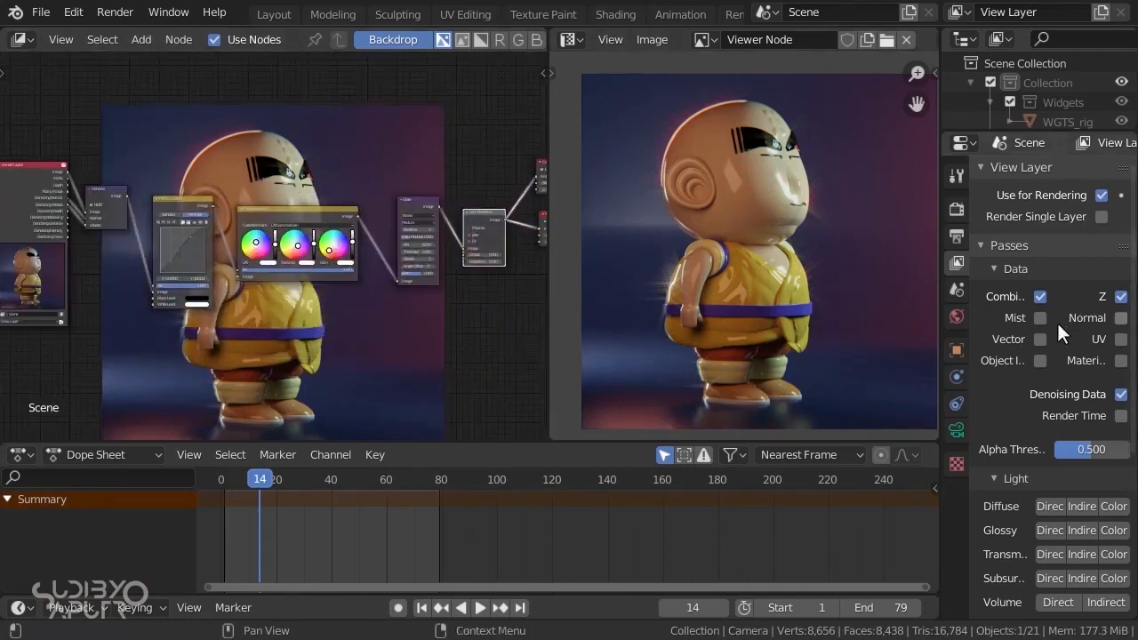
Open the file browser for the render output path in the scene's output settings and go to the Desktop
scroll(765, 250, down, 2)
click(955, 209)
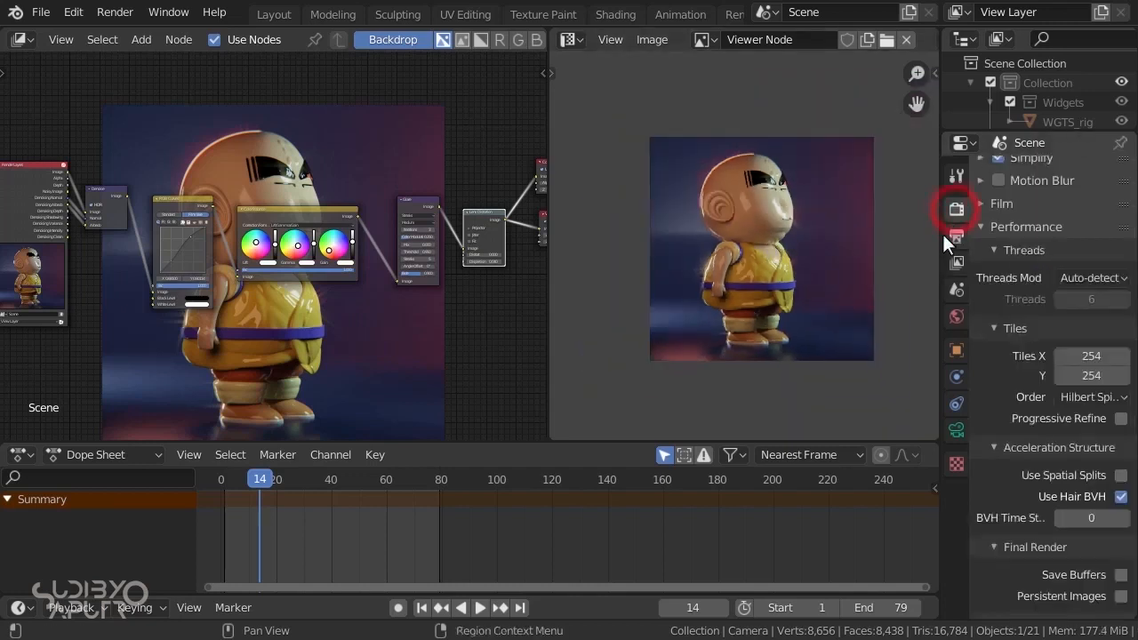
click(956, 237)
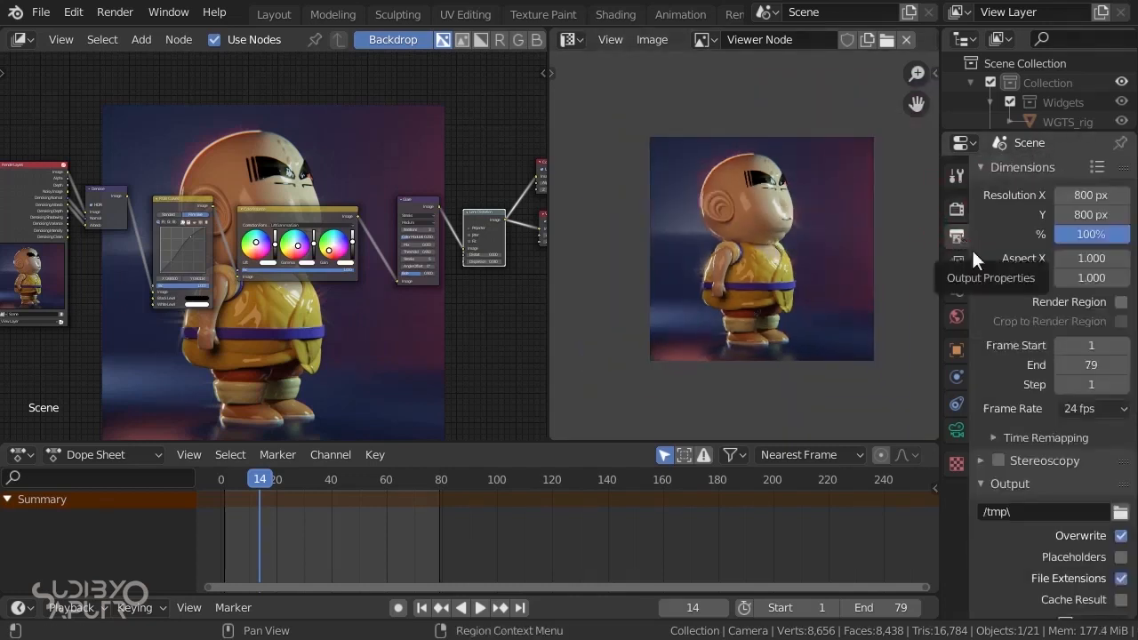
scroll(1042, 393, down, 4)
click(1119, 380)
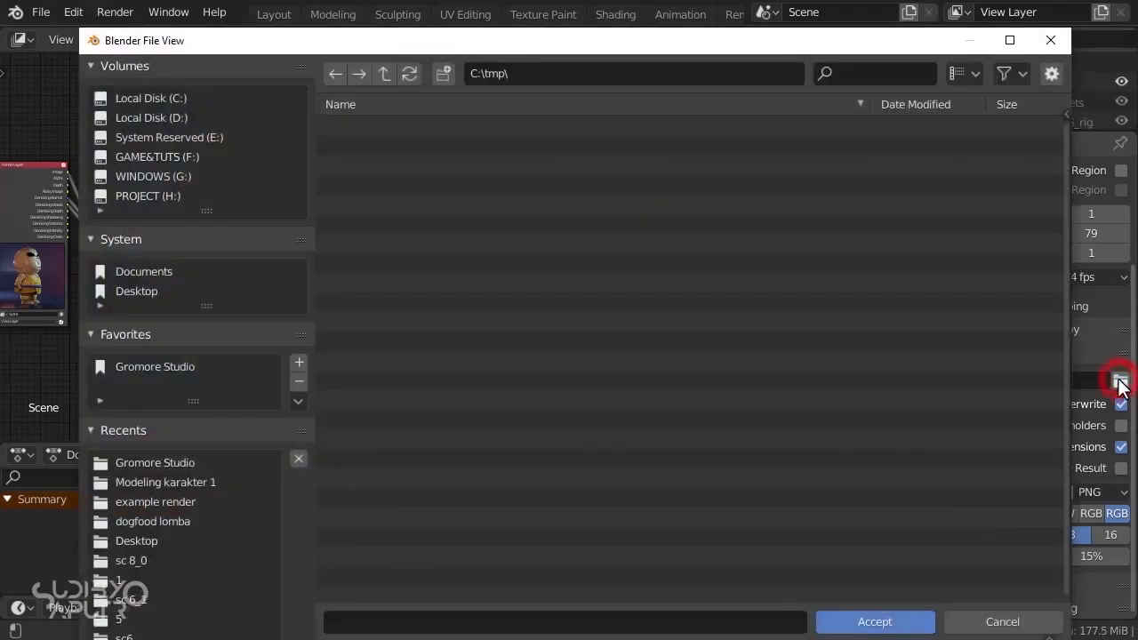
click(138, 289)
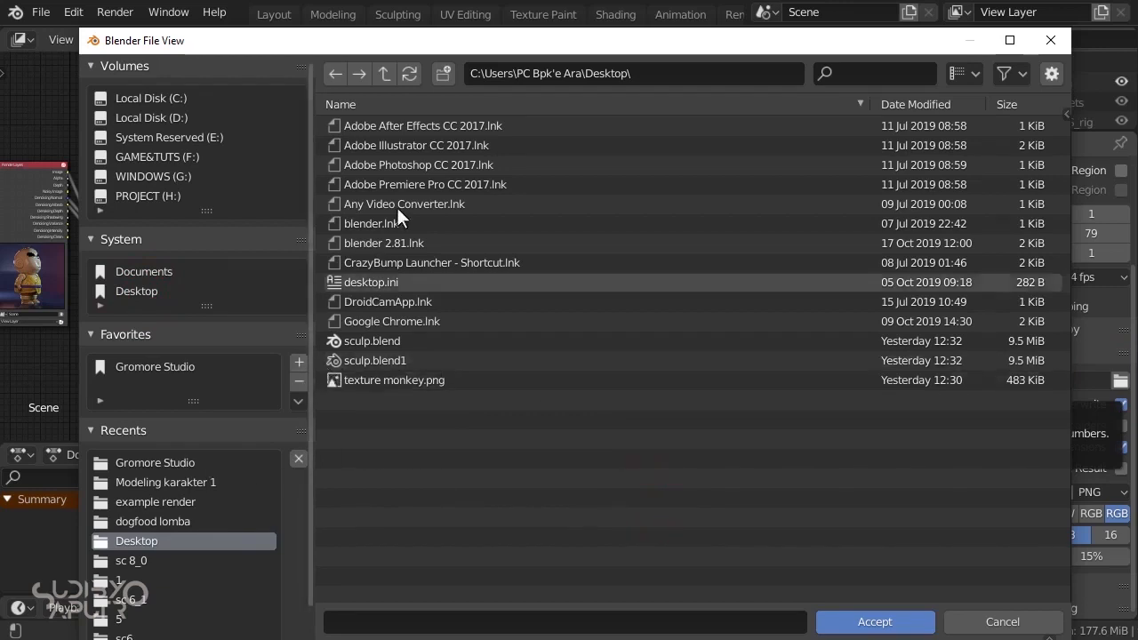
Create a folder named karakter on the Desktop and accept it as the render output path
click(443, 73)
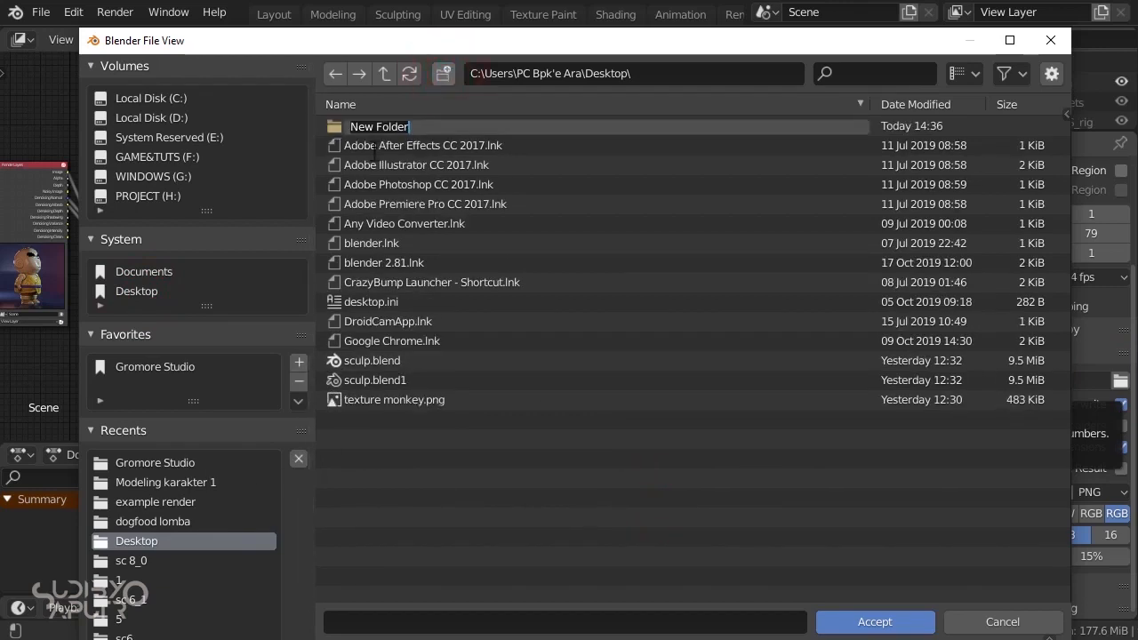
text(karak)
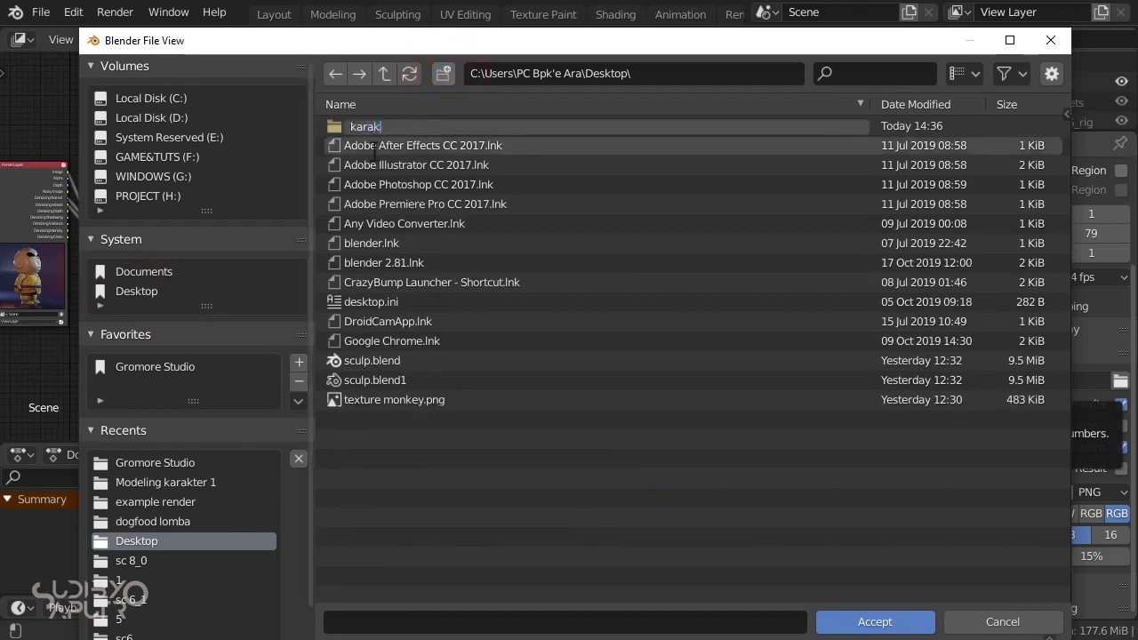
text(ter)
click(486, 456)
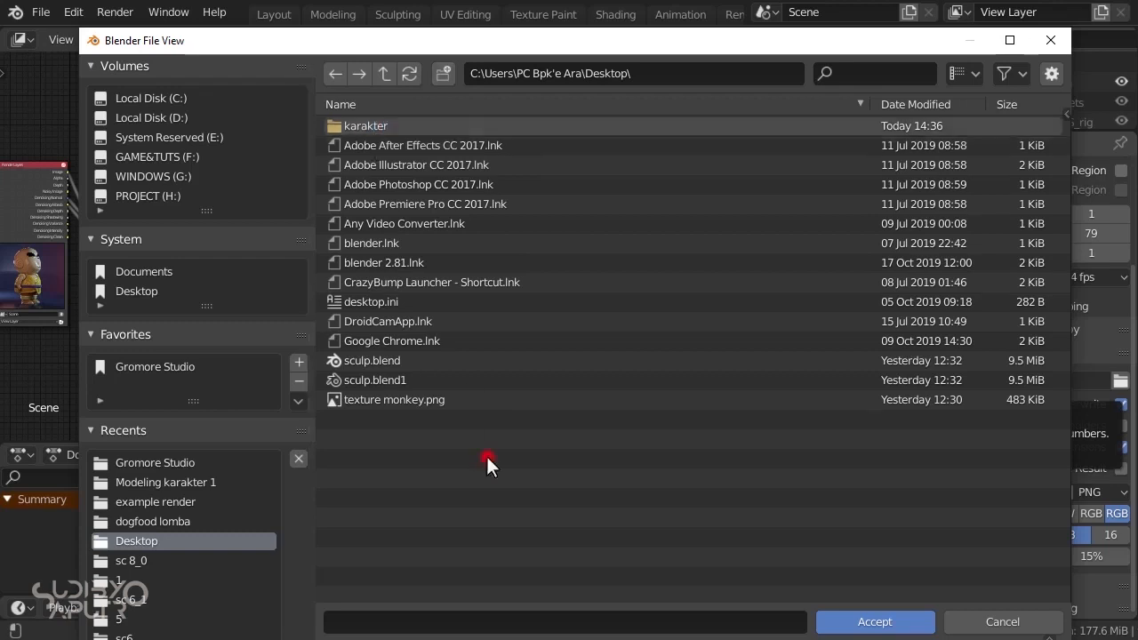
double_click(368, 127)
click(874, 622)
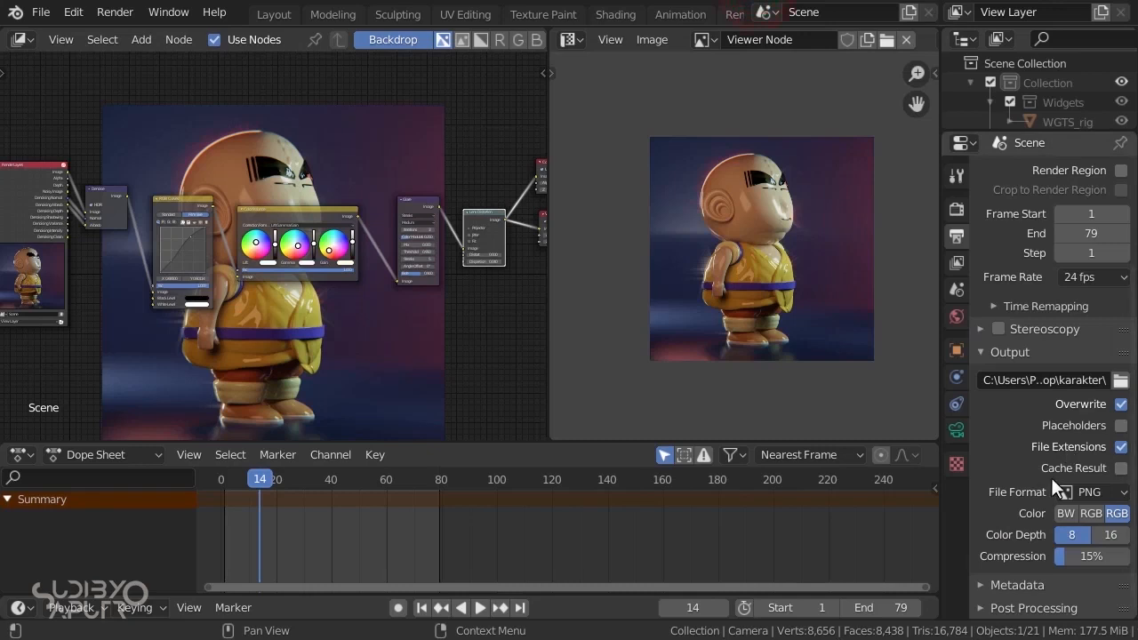
Choose PNG with RGB color as the output format and move the timeline to frame 39
click(1106, 492)
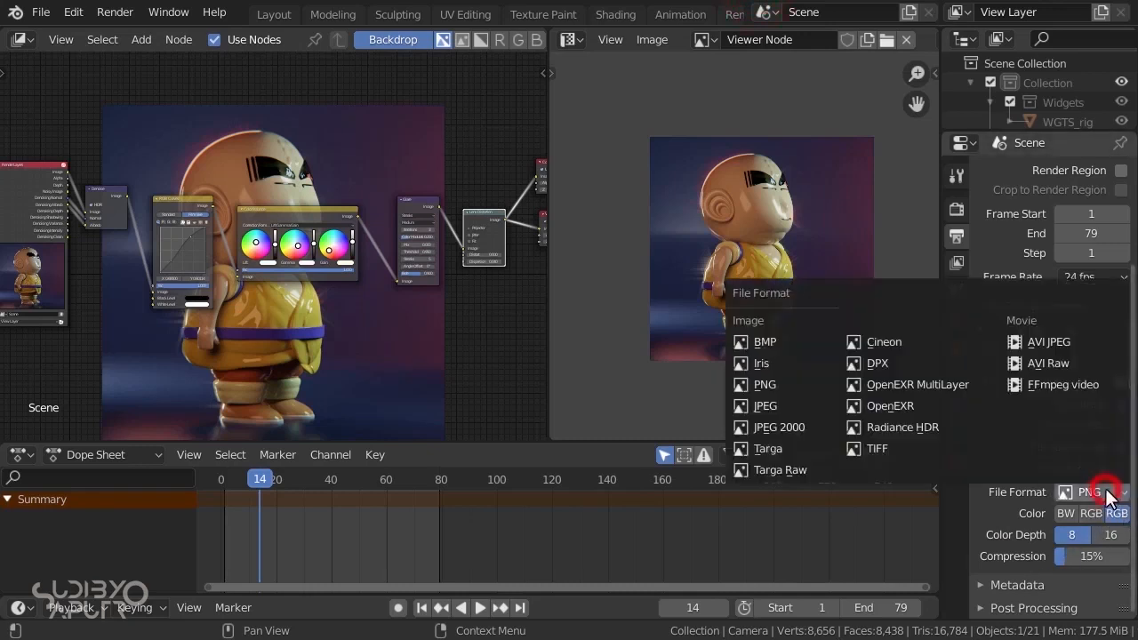
click(809, 390)
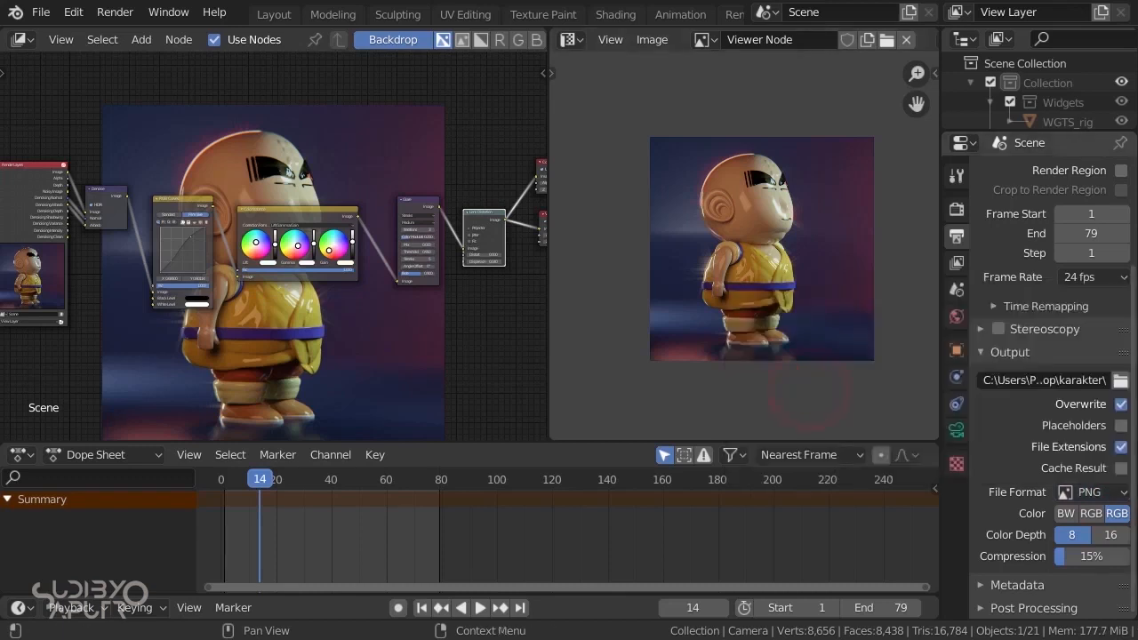
click(1100, 491)
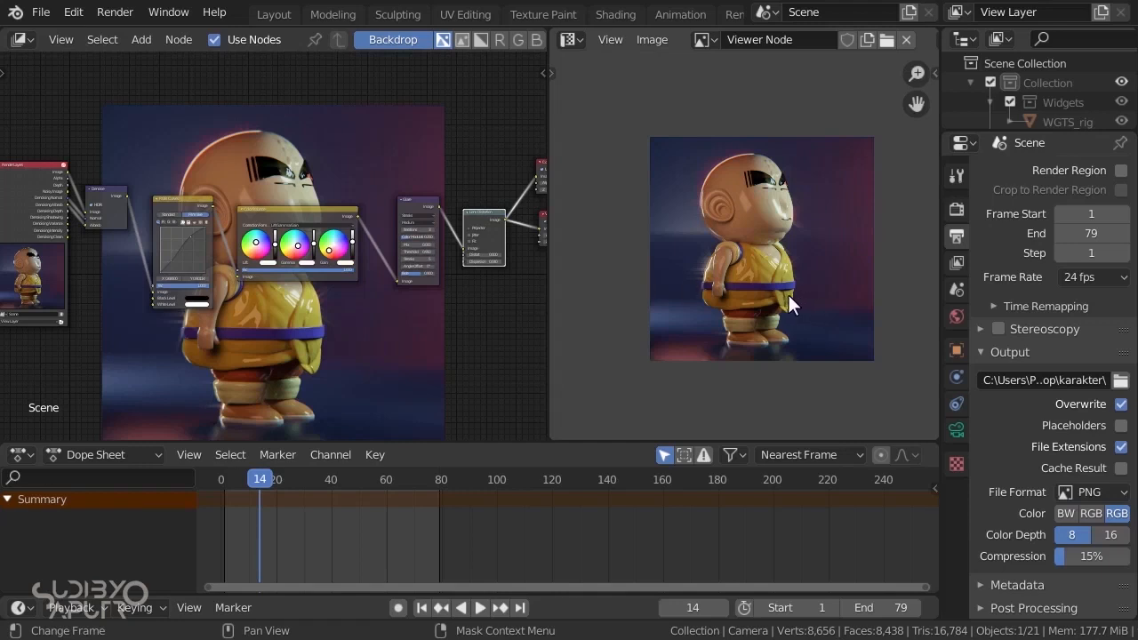
middle_drag(361, 294, 256, 139)
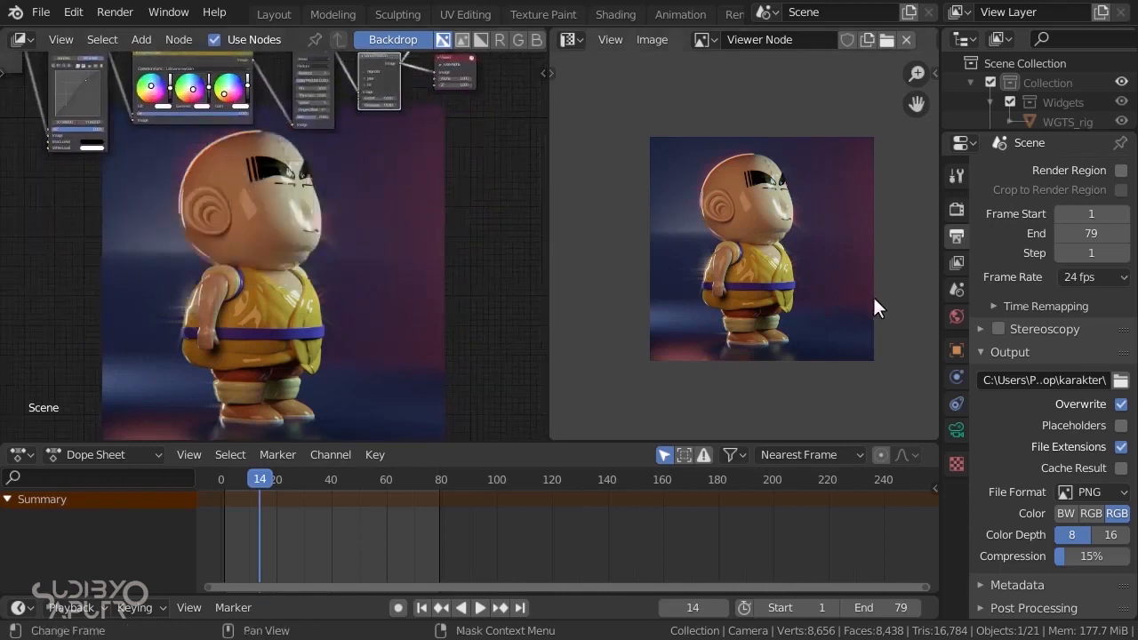
drag(297, 480, 329, 480)
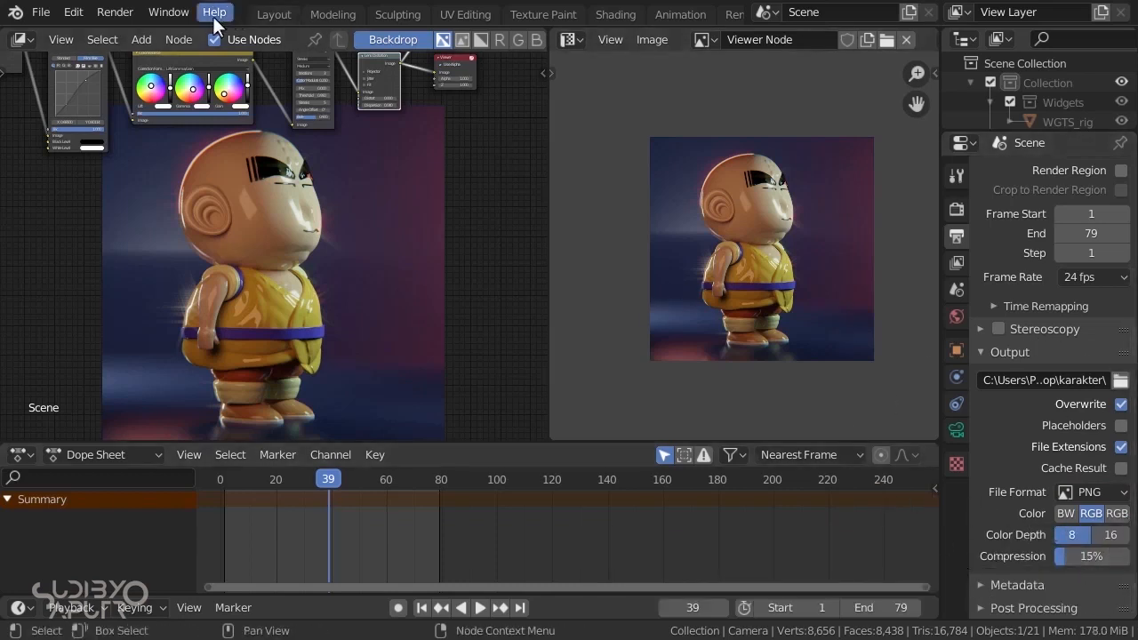
Render the full animation, inspect the last frame in the render window and close that window
click(122, 20)
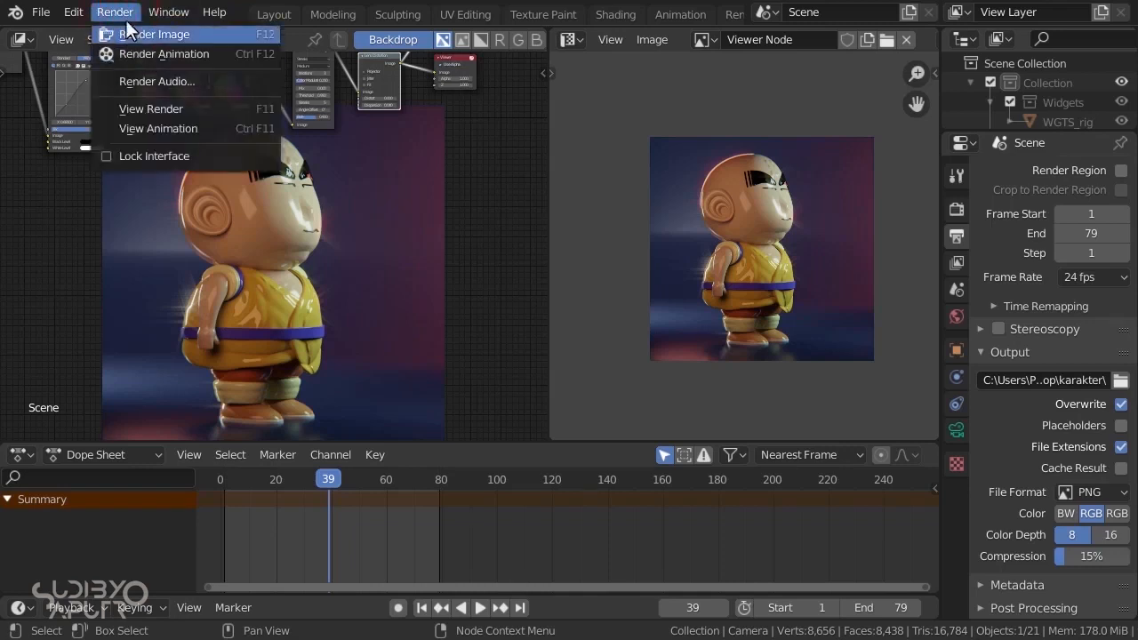
click(147, 53)
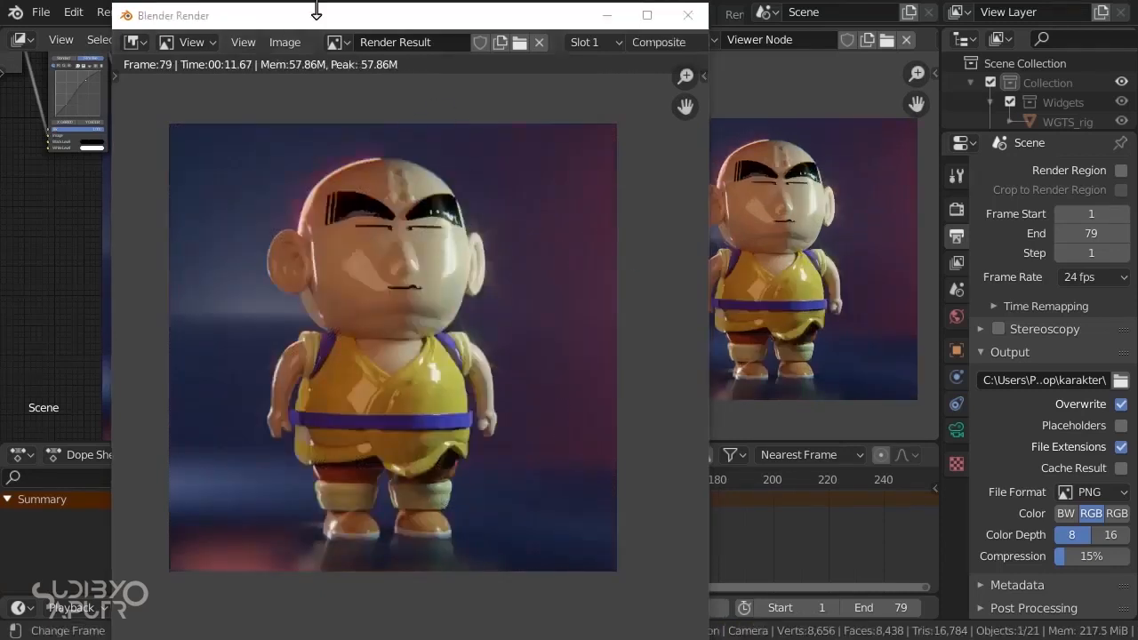
drag(272, 15, 471, 22)
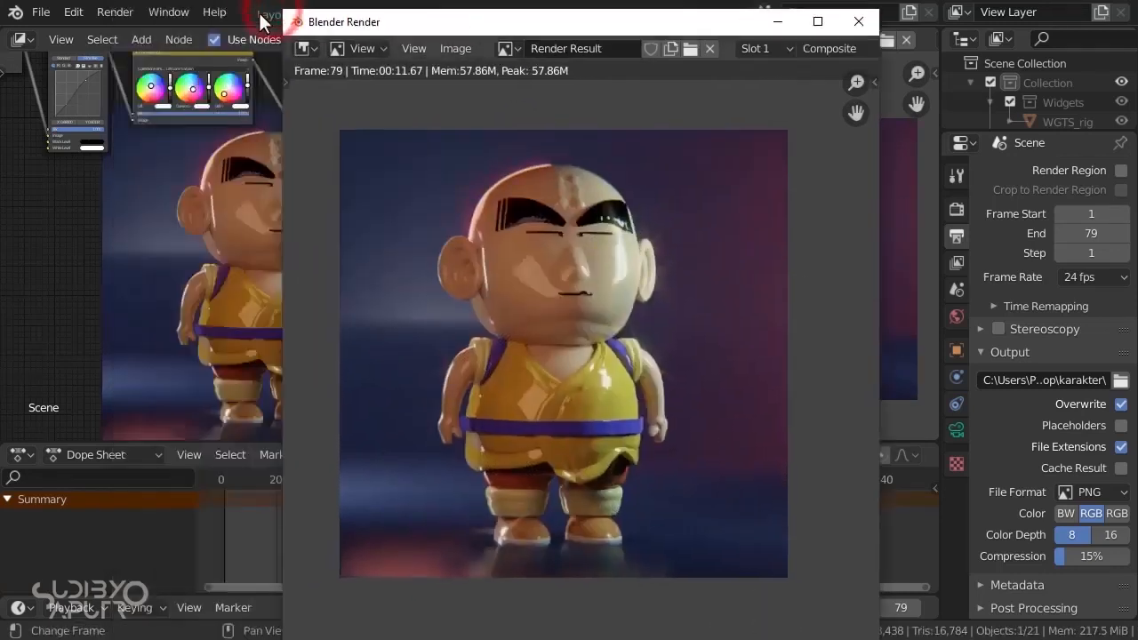
drag(284, 11, 402, 110)
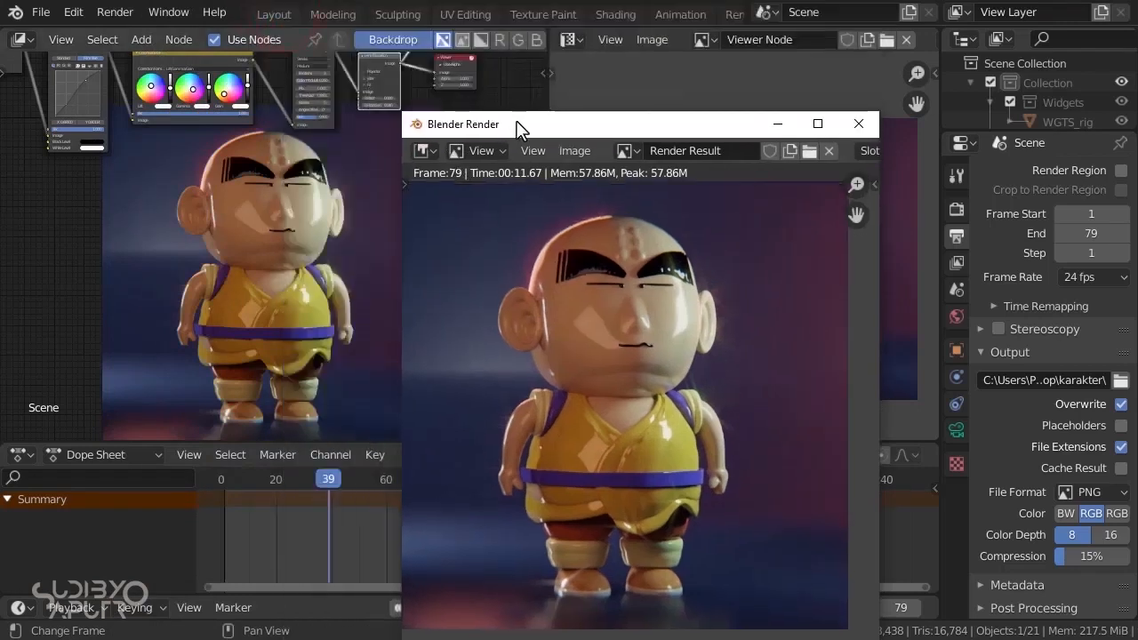
drag(522, 124, 422, 39)
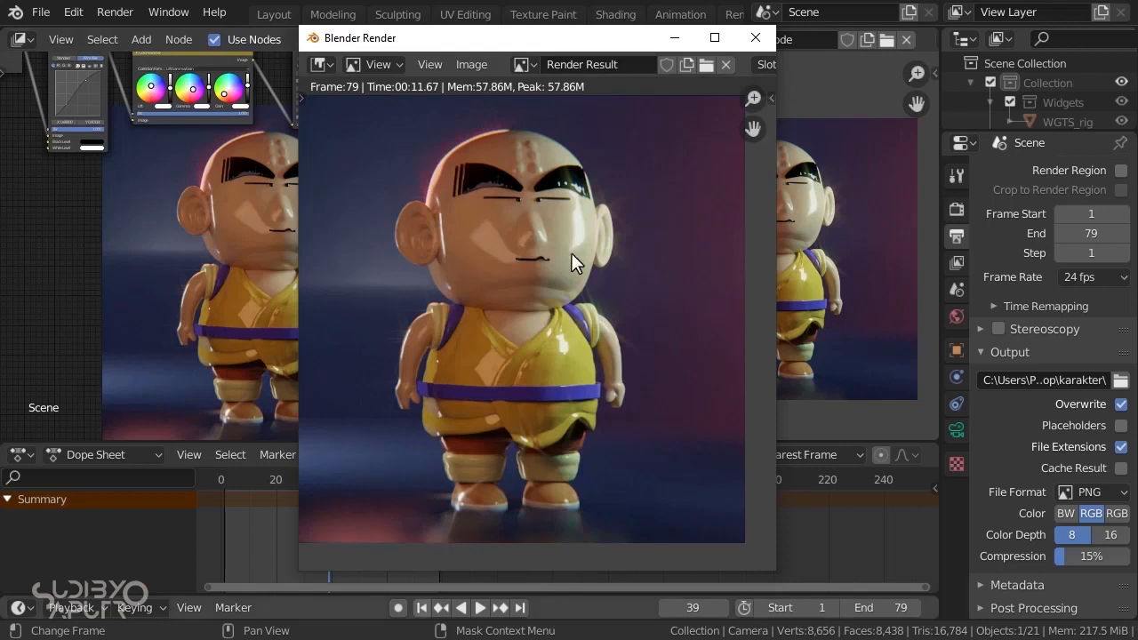
click(751, 36)
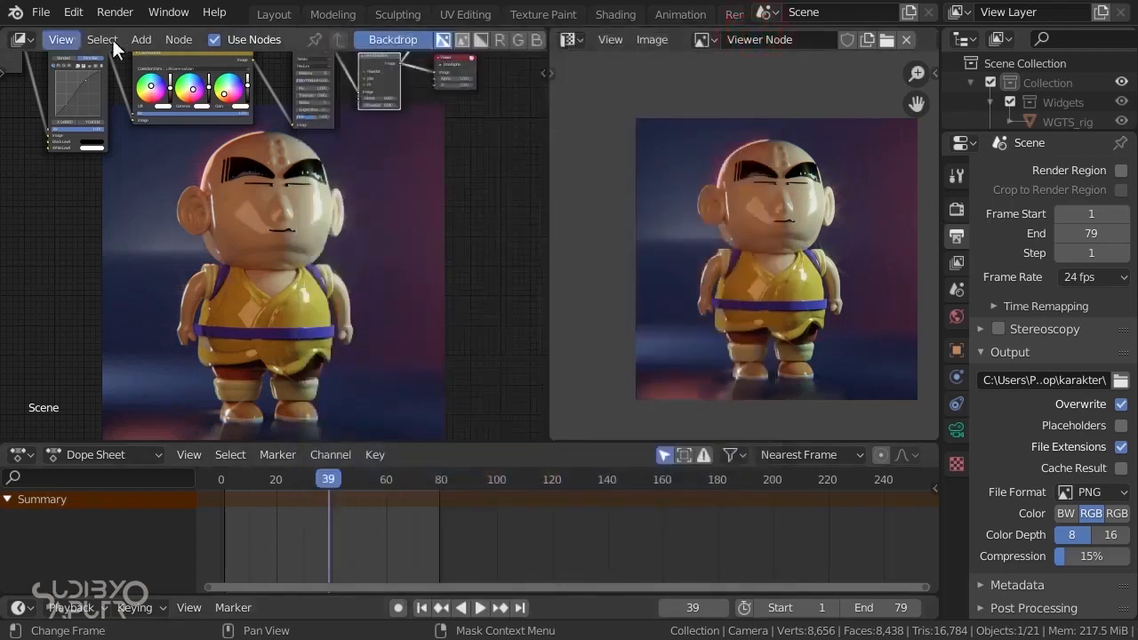
Play back the rendered animation, reposition the player window to watch it and close the player
click(113, 14)
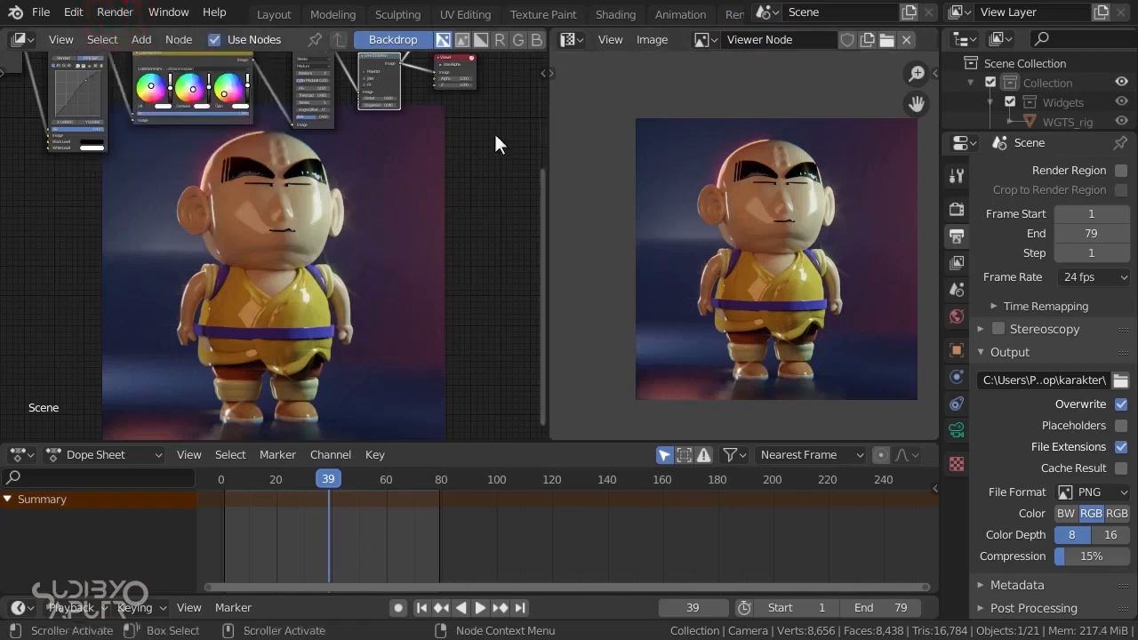
click(114, 12)
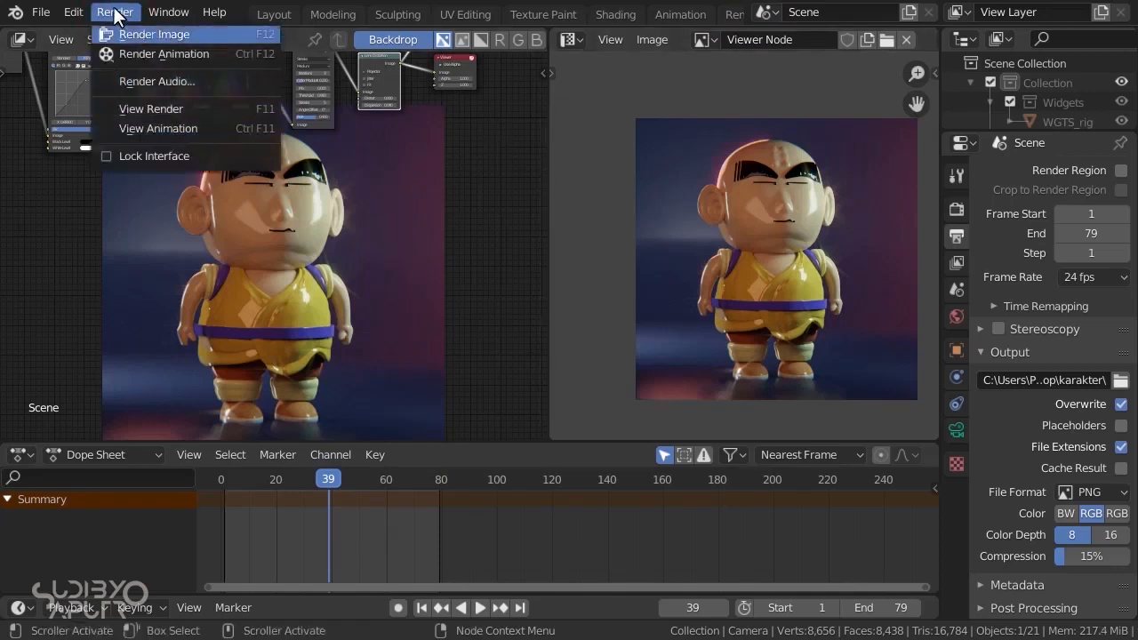
click(155, 127)
drag(353, 171, 619, 77)
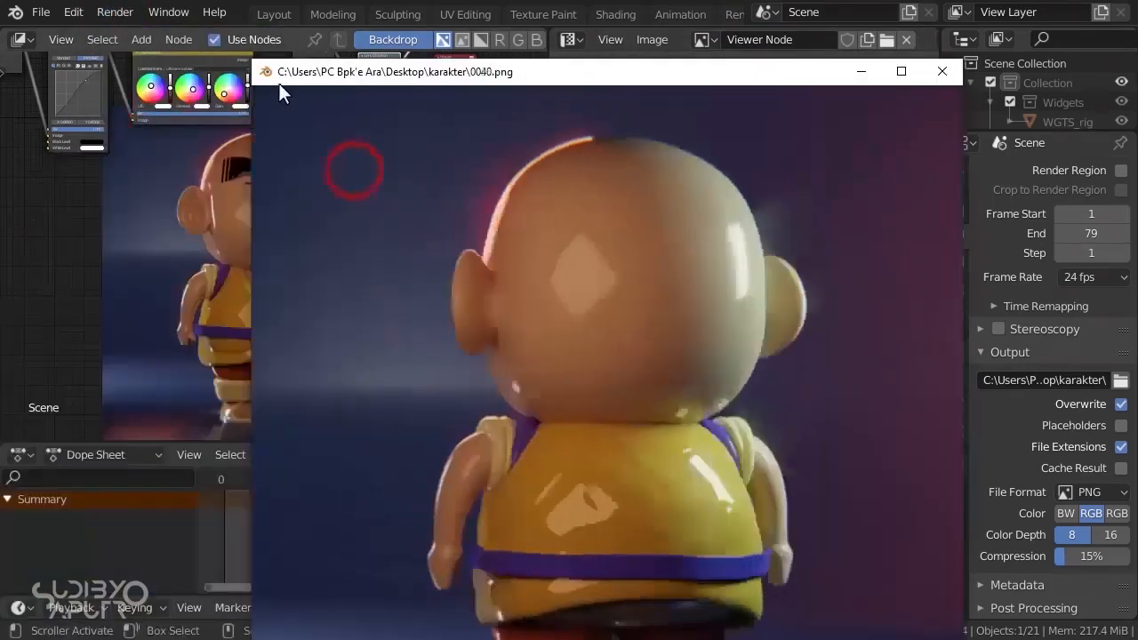
drag(252, 61, 411, 225)
drag(498, 242, 350, 39)
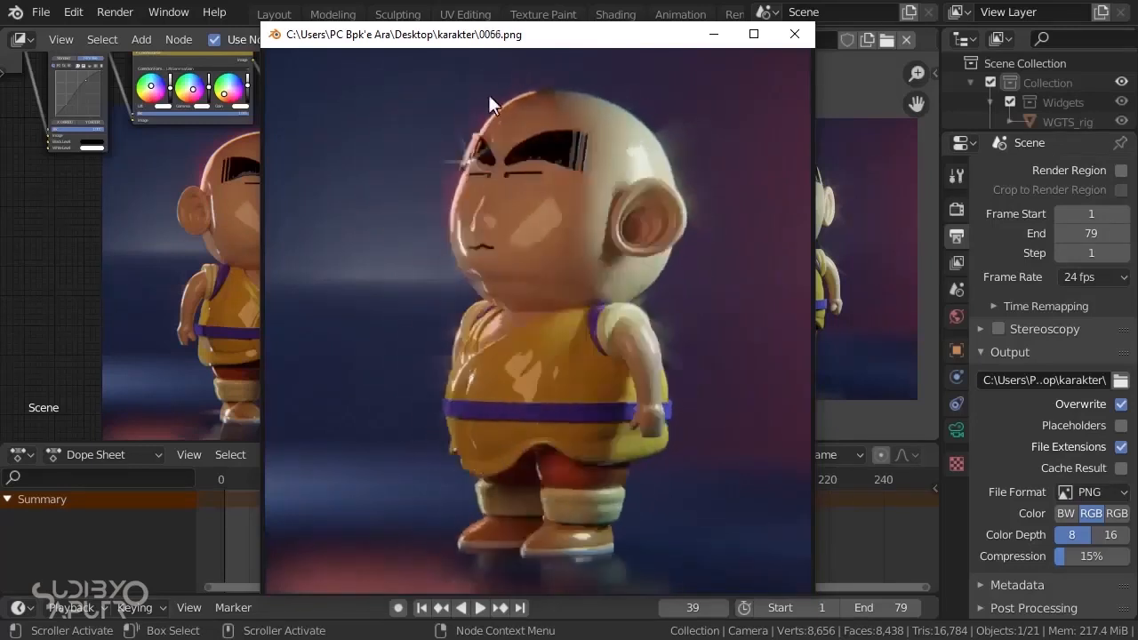
click(792, 37)
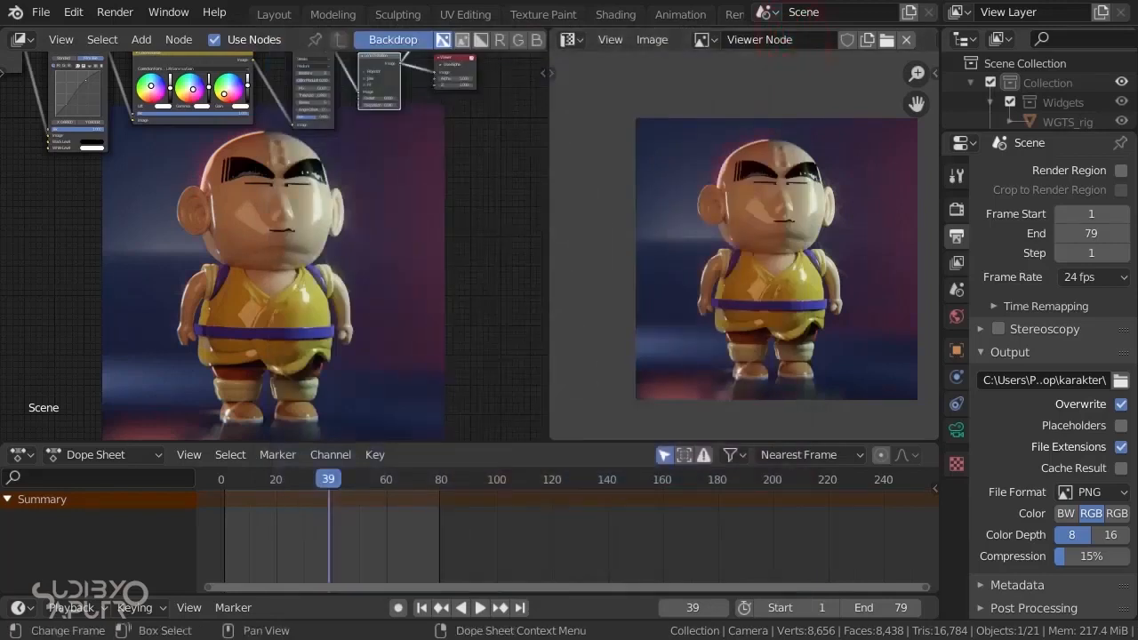
Switch to File Explorer and open the karakter folder on the Desktop, positioning the window to show its contents
click(751, 445)
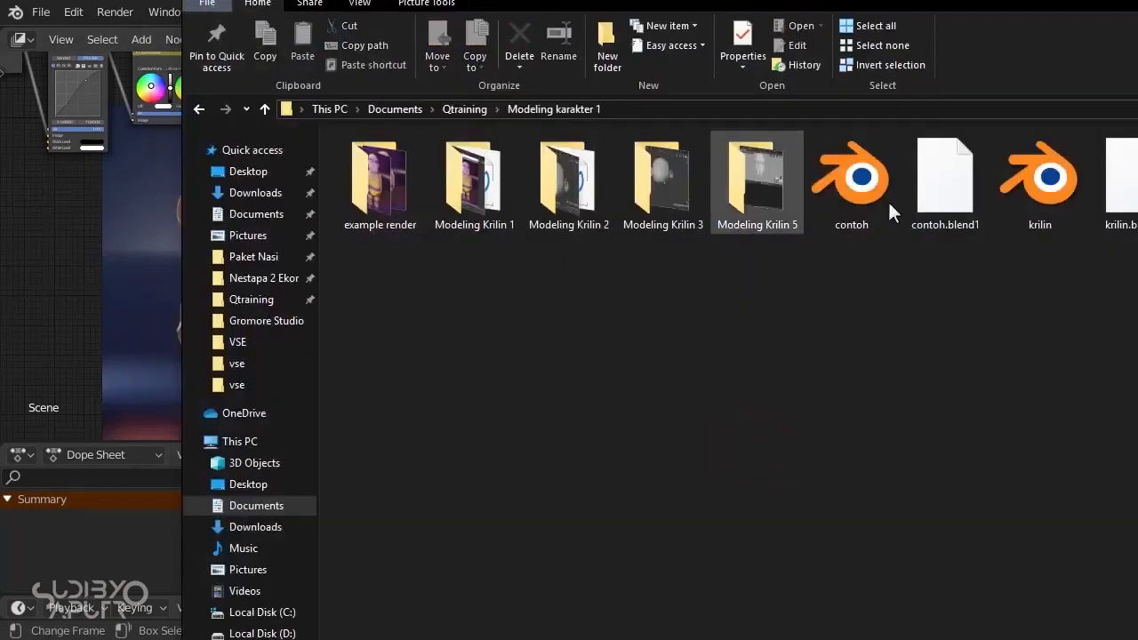
click(254, 484)
double_click(401, 157)
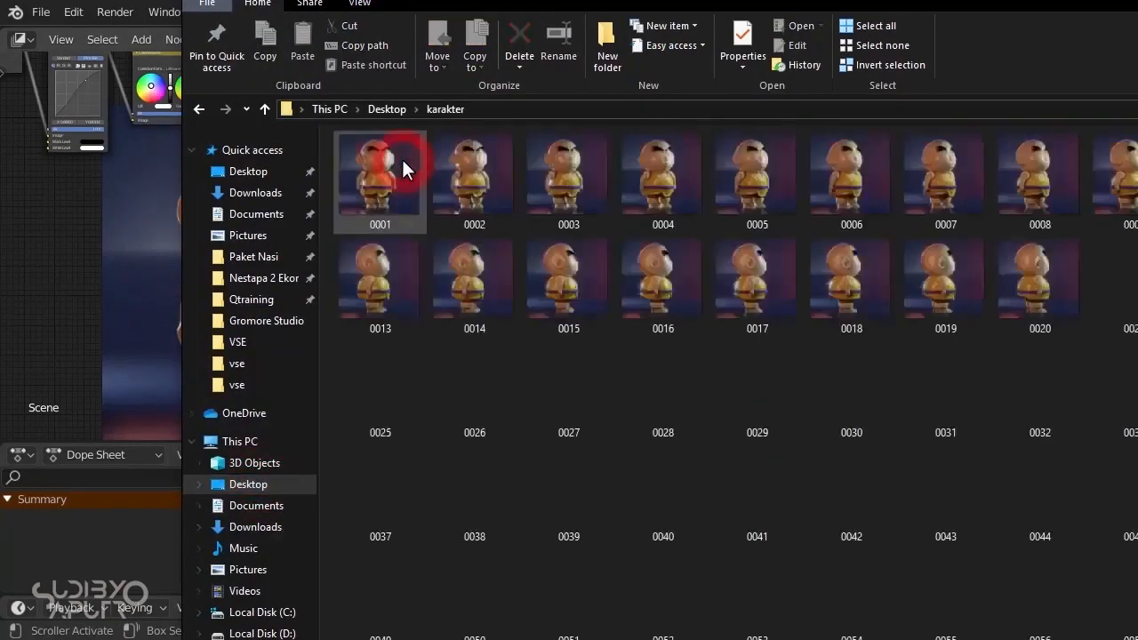
drag(182, 0, 346, 172)
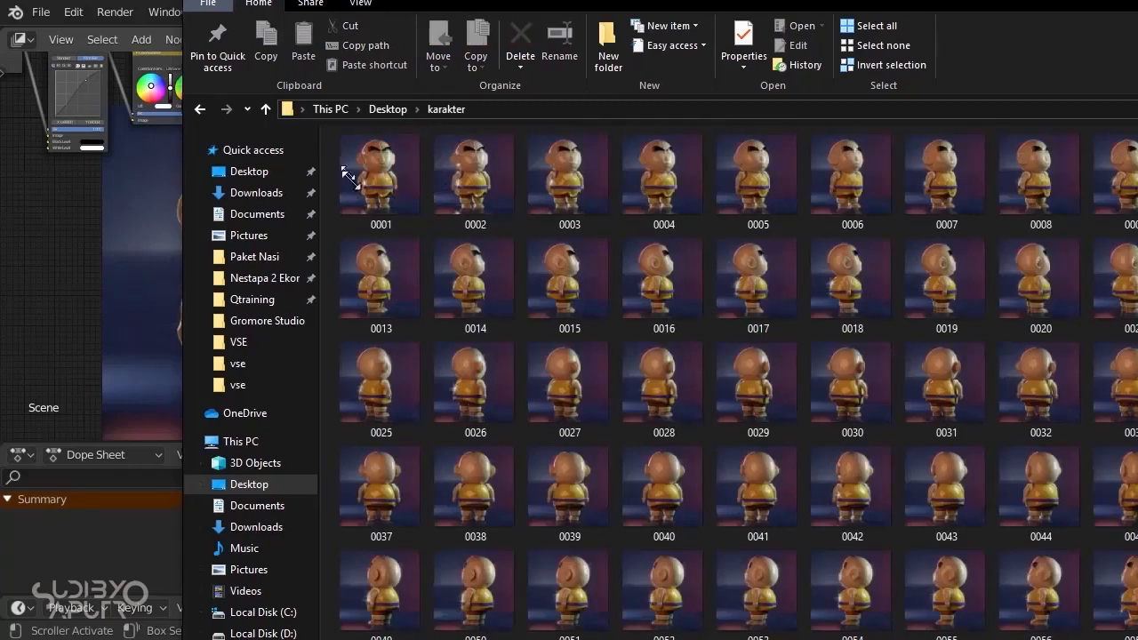
drag(562, 187, 129, 1)
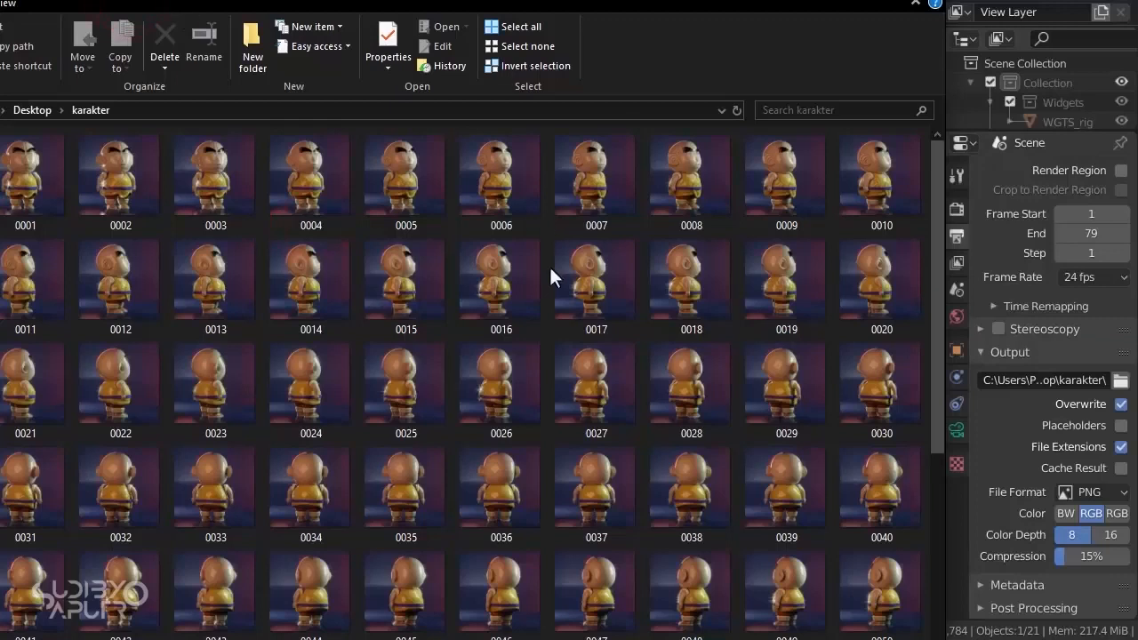
Look through the numbered frame images in the karakter folder from first to last
click(458, 173)
scroll(354, 220, down, 3)
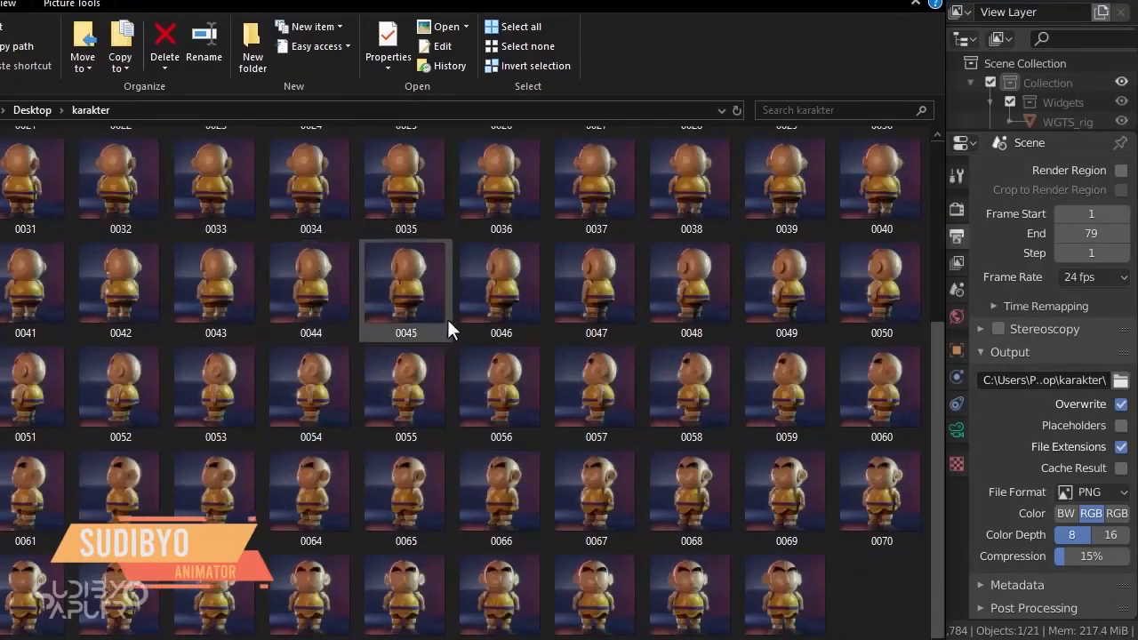
scroll(592, 229, up, 3)
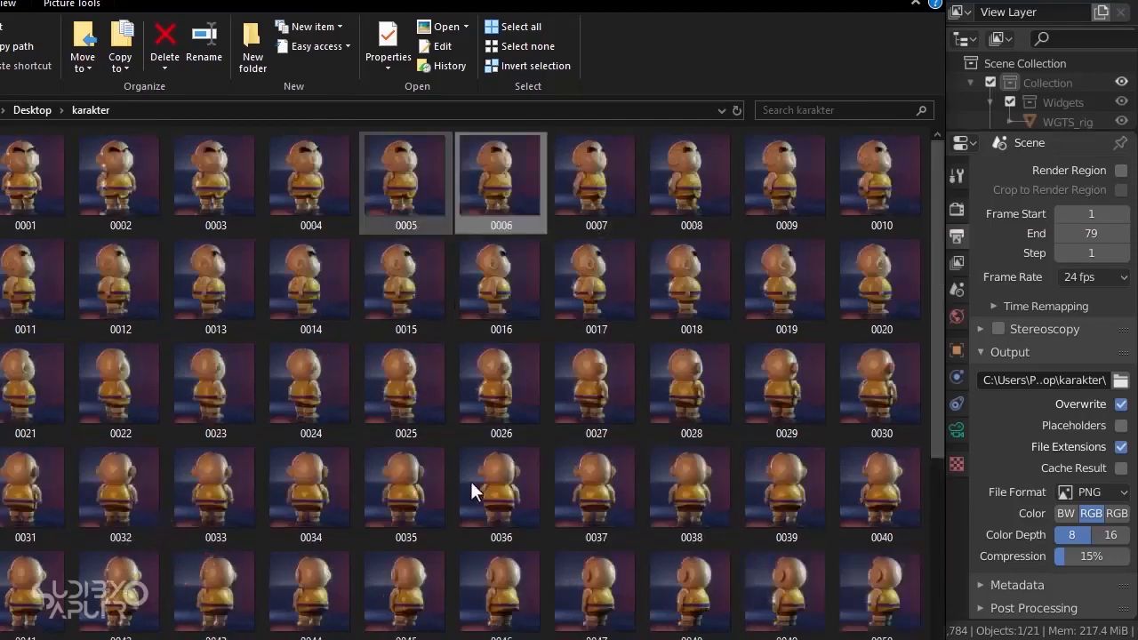
scroll(472, 490, down, 3)
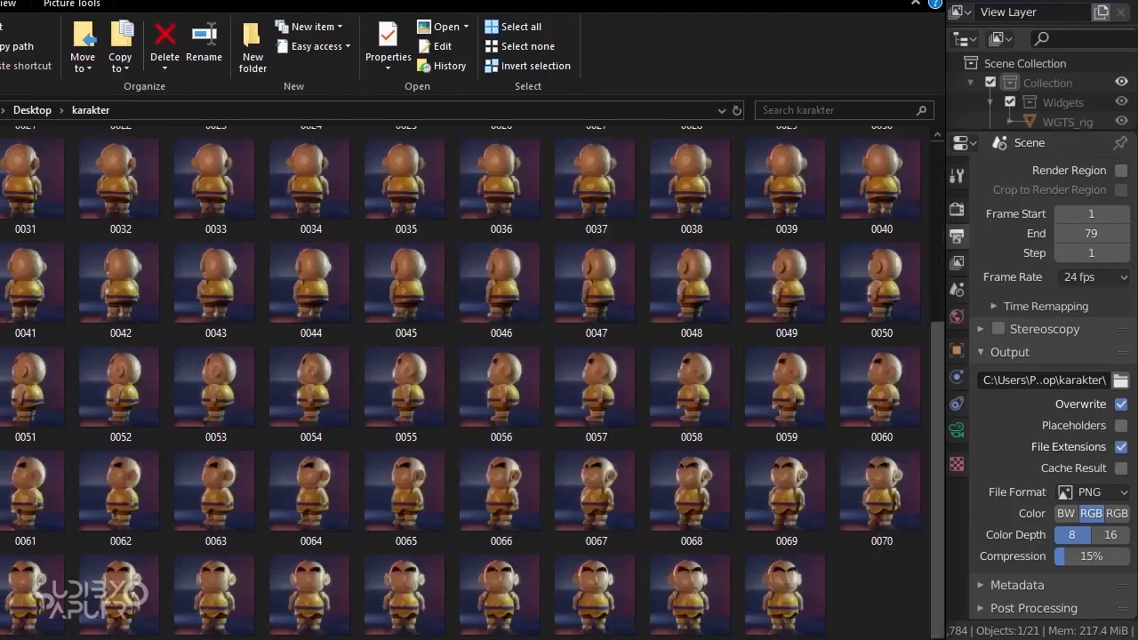